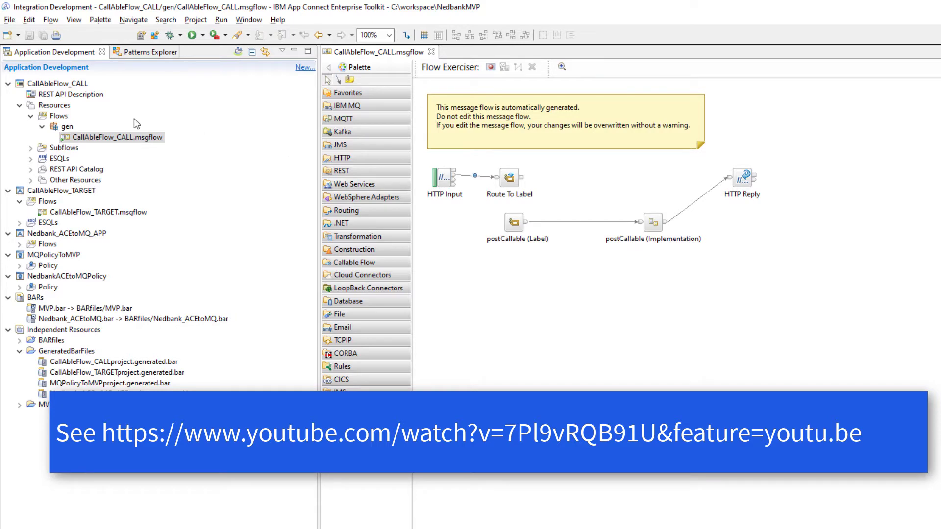
# Open the postCallable implementation subflow and review the ESQL code of its Compute and Compute1 nodes.
pyautogui.click(652, 220)
pyautogui.doubleClick(652, 221)
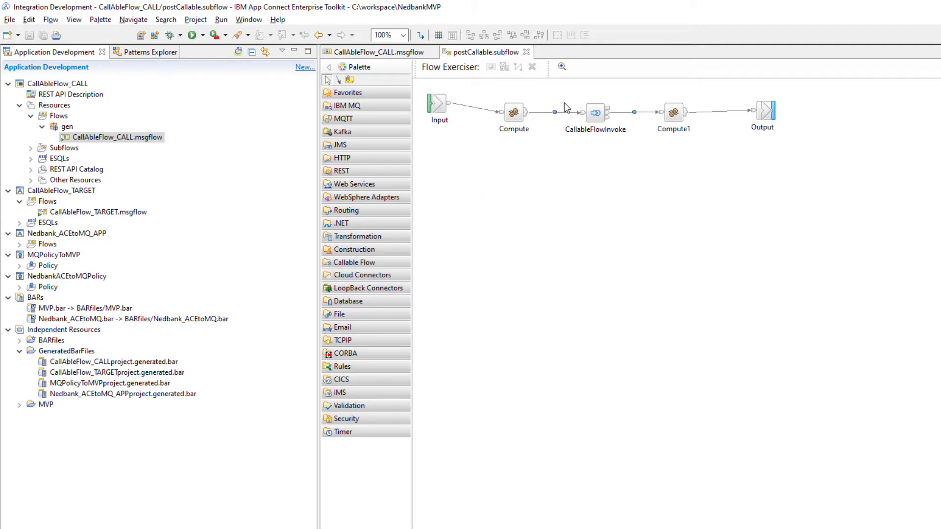
pyautogui.click(514, 112)
pyautogui.click(514, 112)
pyautogui.click(673, 112)
pyautogui.click(514, 112)
pyautogui.doubleClick(513, 111)
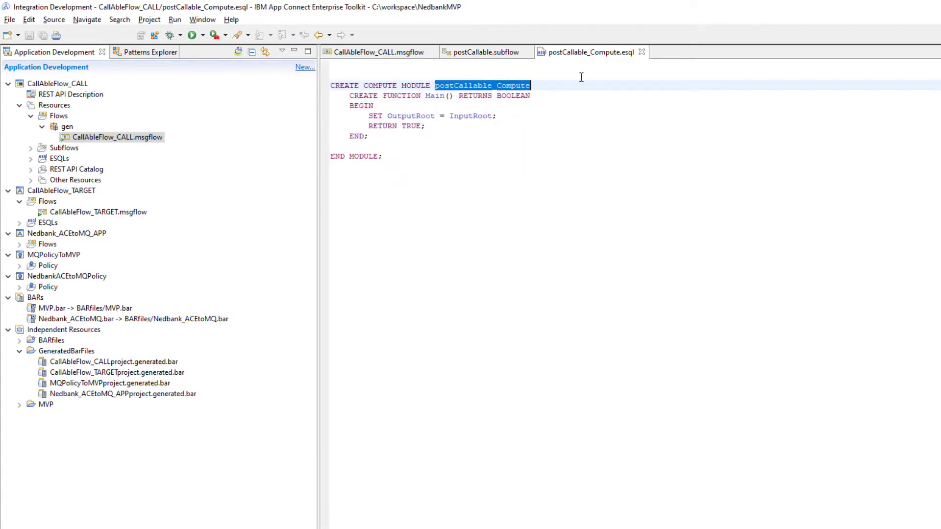
pyautogui.click(642, 53)
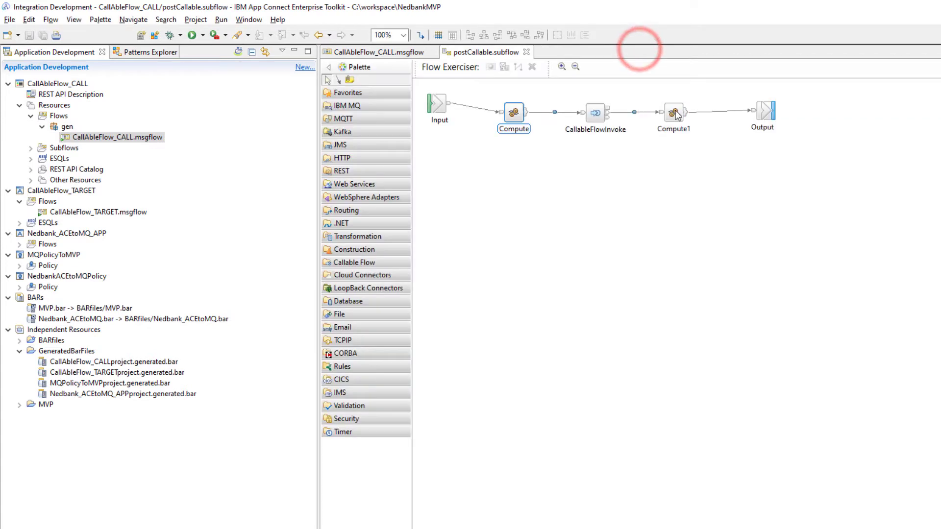
pyautogui.doubleClick(673, 114)
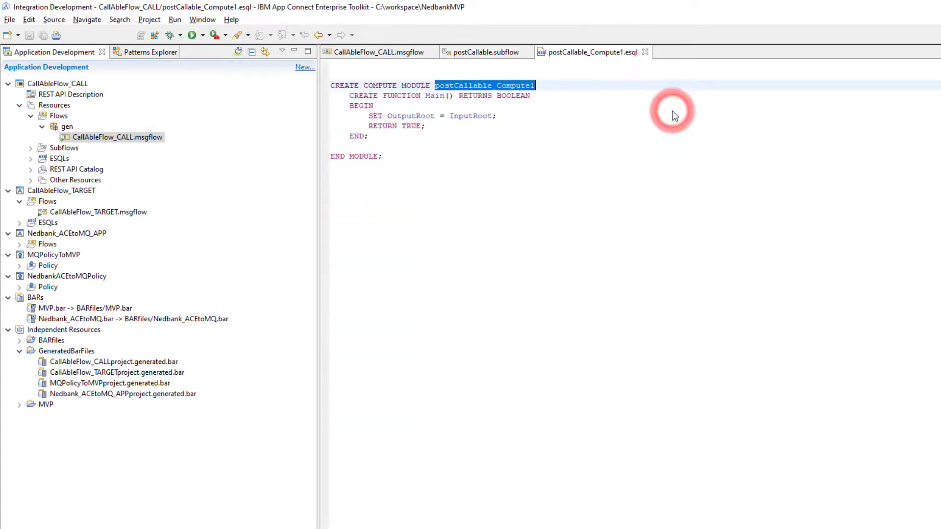
pyautogui.click(645, 52)
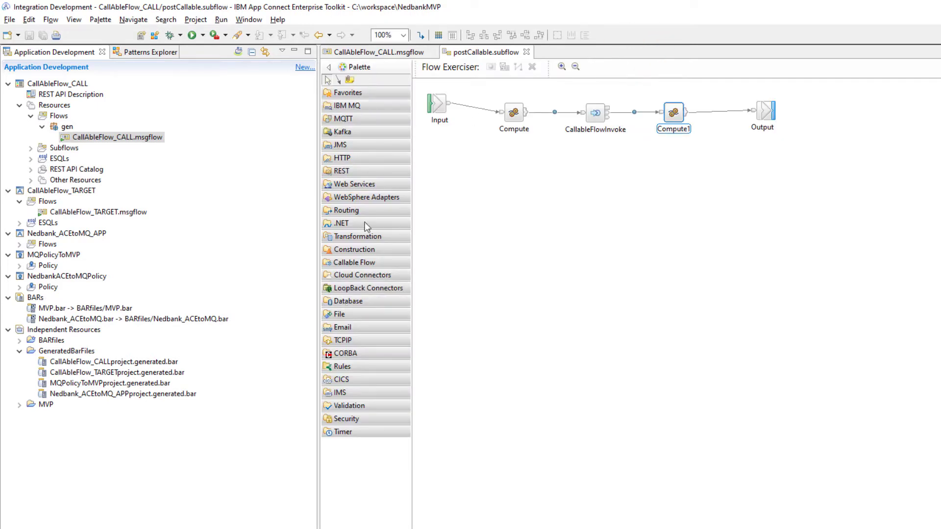
# Show the Callable Flow node types and inspect the Target Application property of the subflow's CallableFlowInvoke node.
pyautogui.click(350, 264)
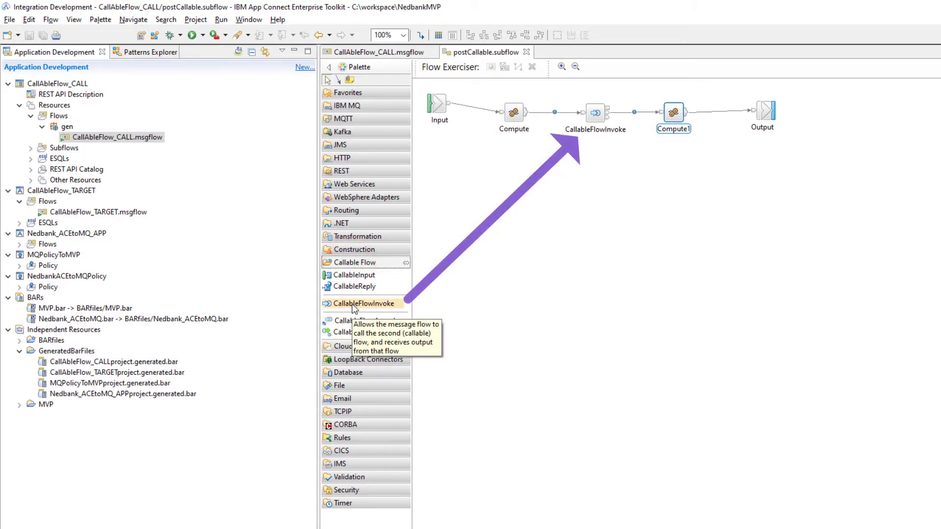
pyautogui.click(596, 113)
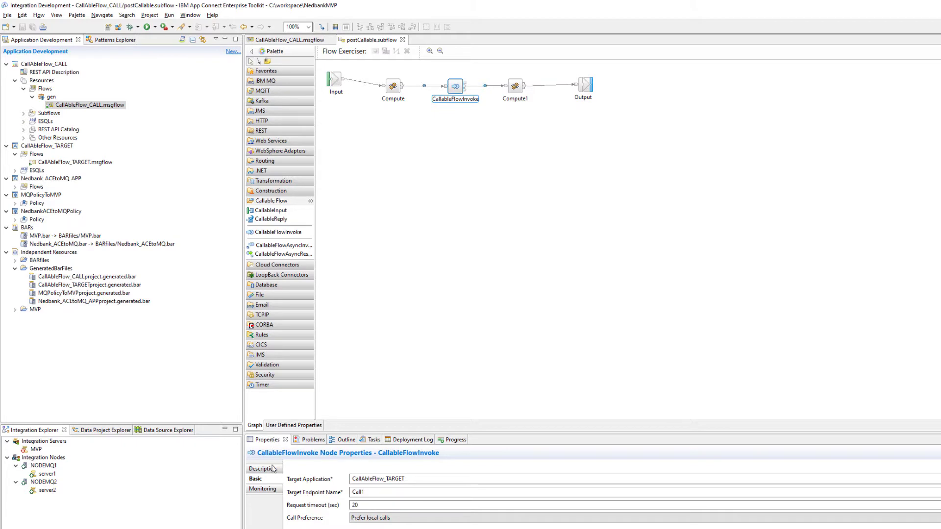
pyautogui.doubleClick(411, 479)
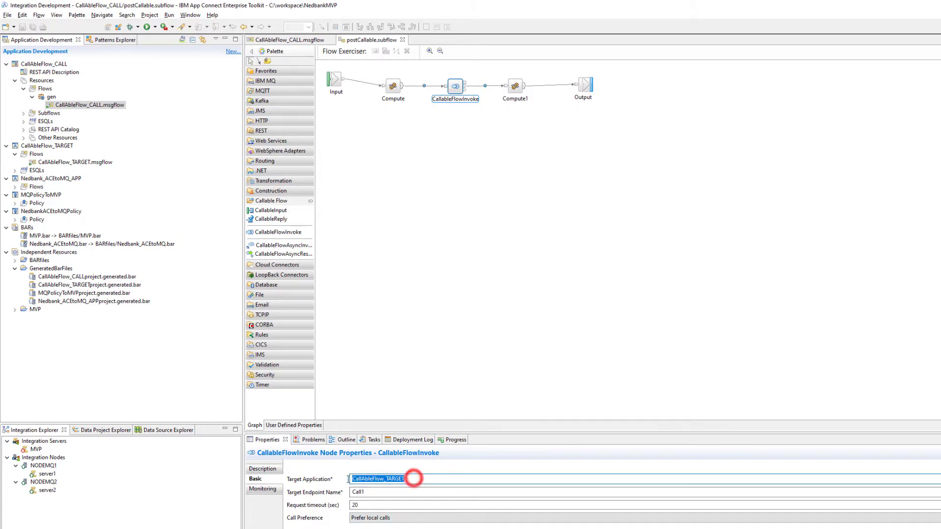
pyautogui.click(409, 480)
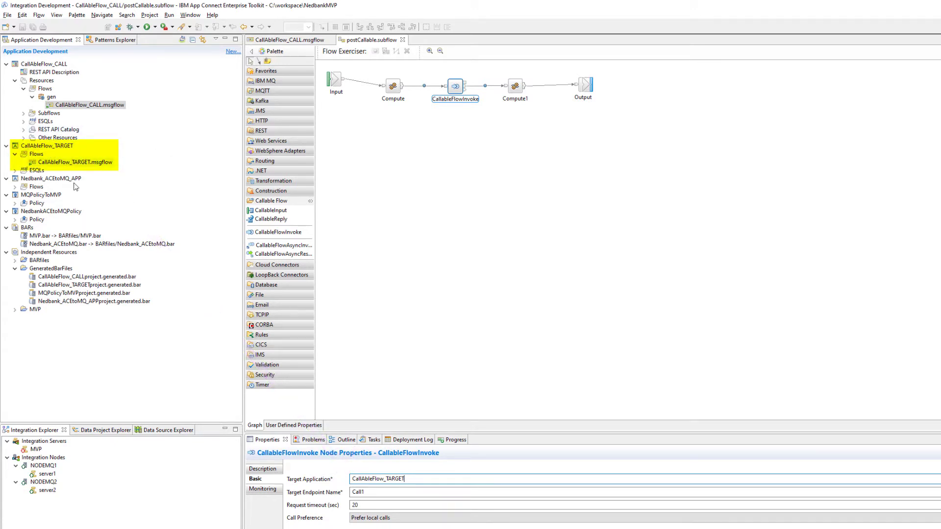
# Open CallAbleFlow_TARGET.msgflow, show the Callable Flow node types, and review the ESQL code of its Compute node.
pyautogui.doubleClick(66, 163)
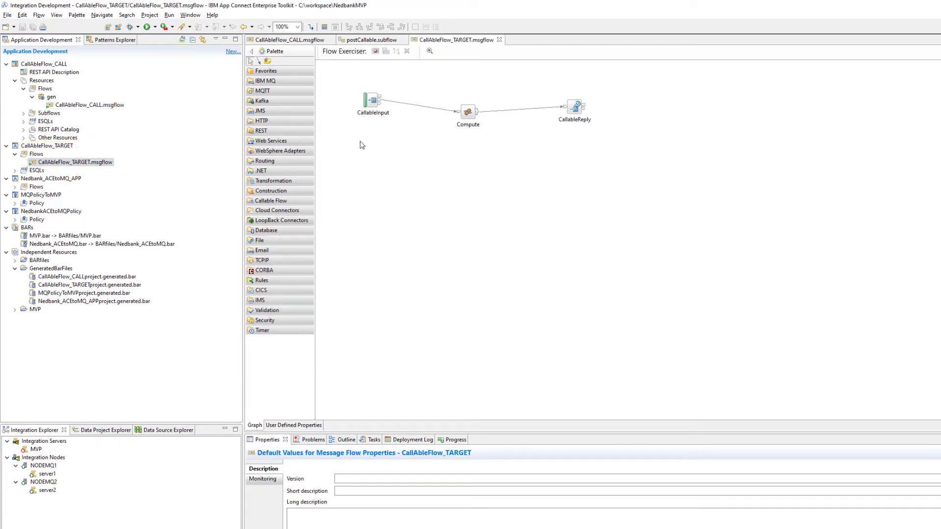
pyautogui.click(271, 202)
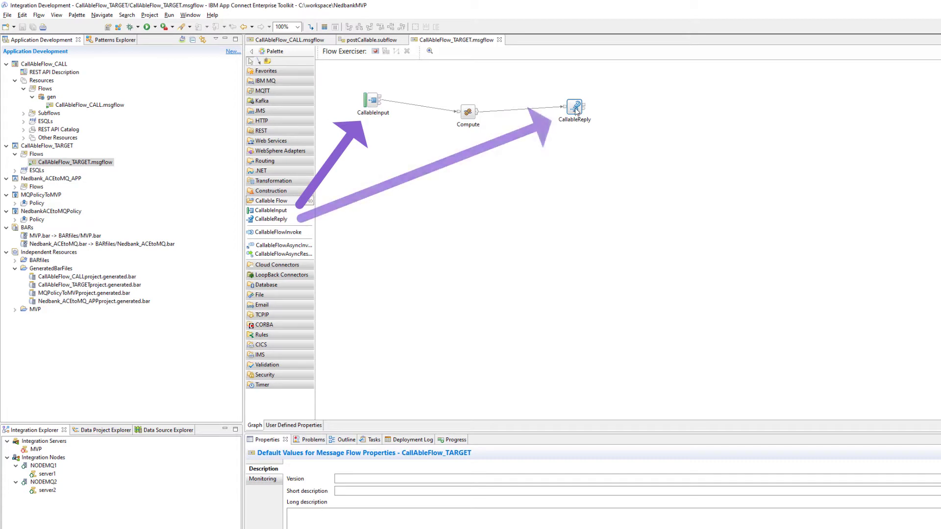
pyautogui.doubleClick(469, 111)
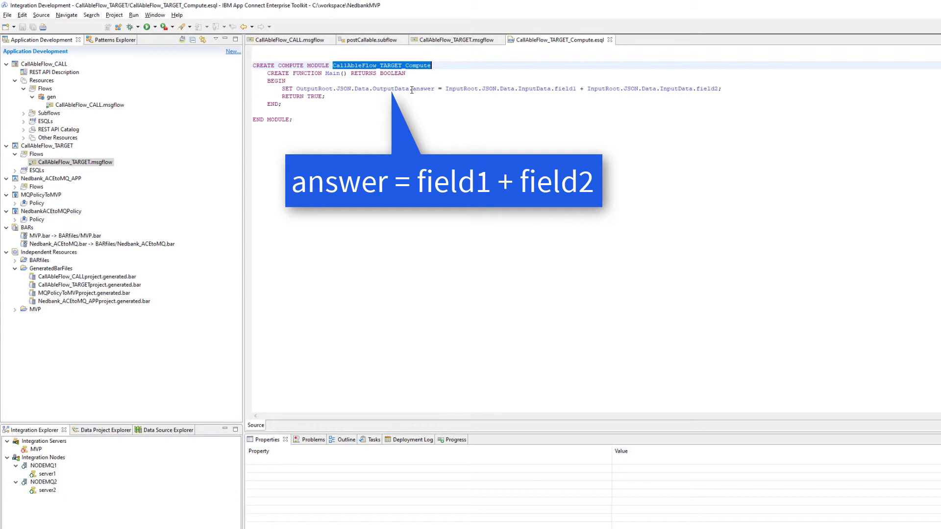
pyautogui.click(609, 39)
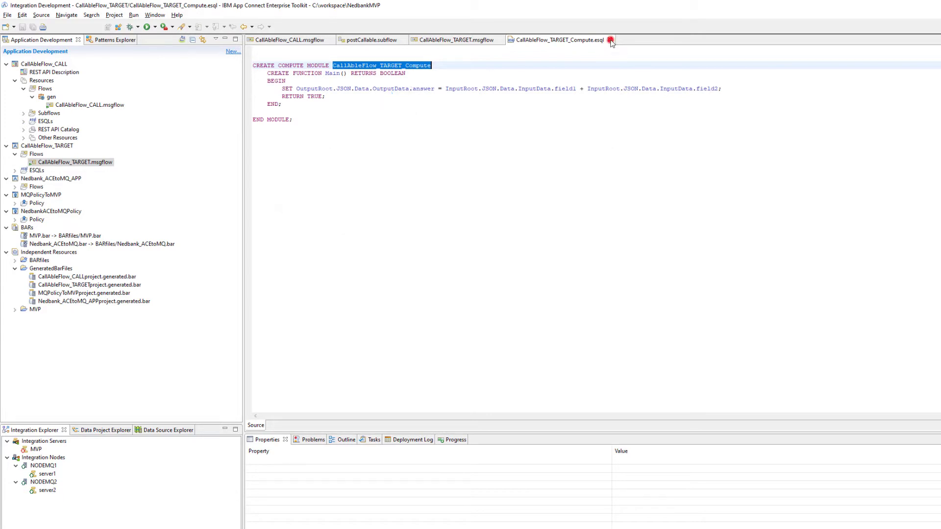
# Open the REST API description of CallAbleFlow_CALL and expand the InputData and OutputData model definitions.
pyautogui.click(70, 104)
pyautogui.doubleClick(69, 104)
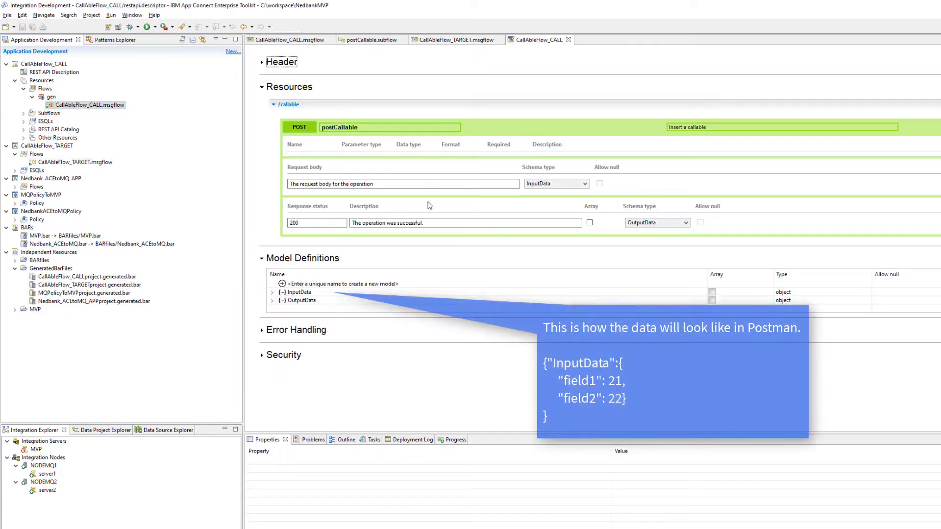
pyautogui.click(272, 292)
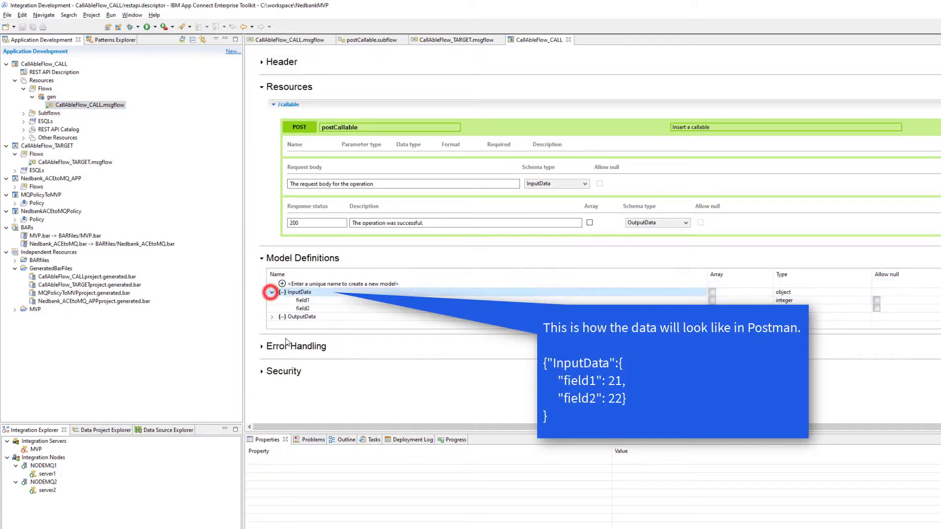
pyautogui.click(272, 317)
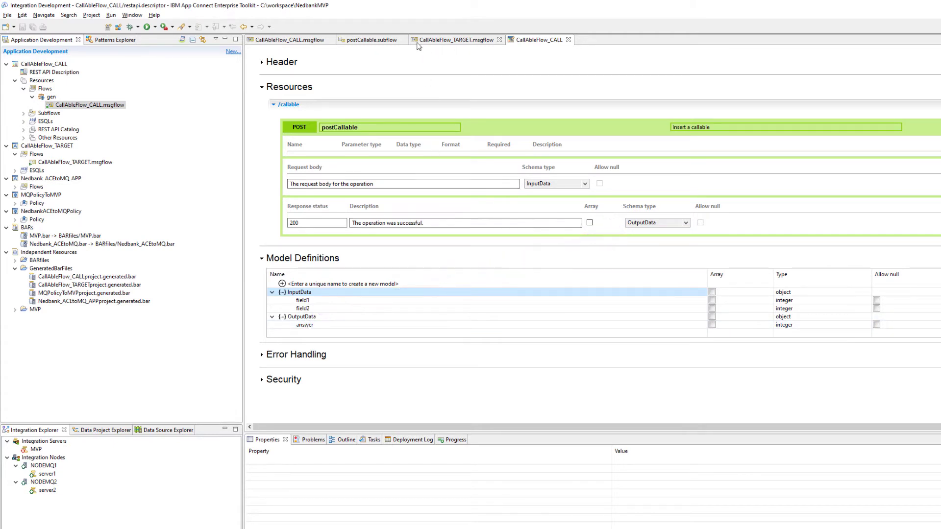
# Return to postCallable.subflow and check the CallableFlowInvoke node's target application, target endpoint name and request timeout.
pyautogui.click(457, 40)
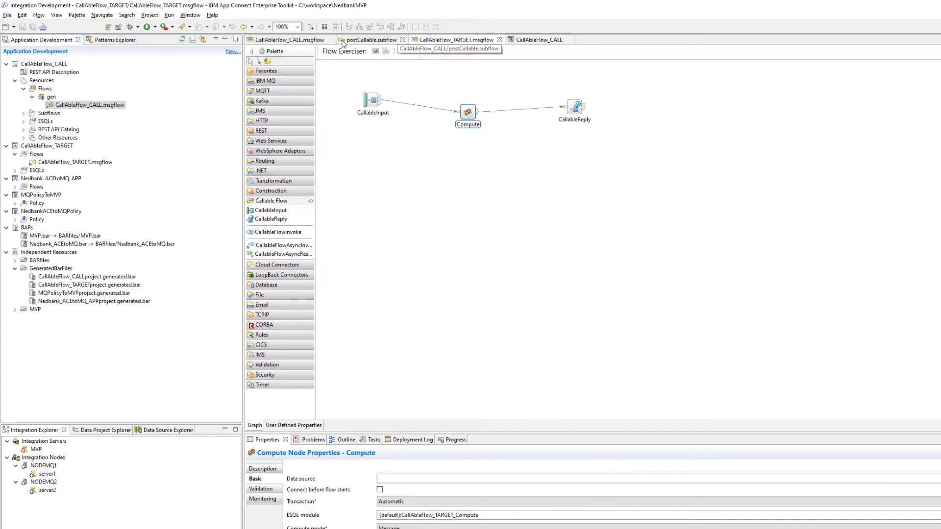
pyautogui.click(361, 39)
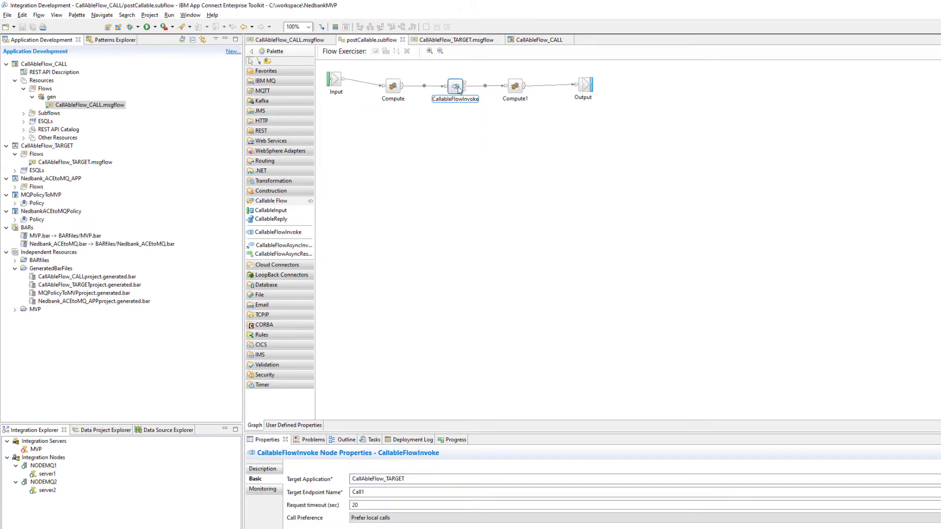
pyautogui.doubleClick(410, 478)
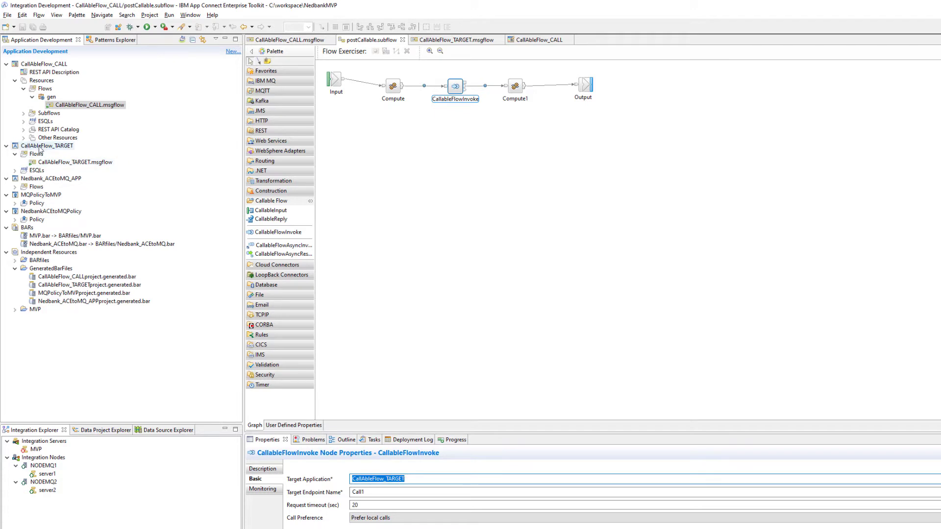
pyautogui.doubleClick(370, 493)
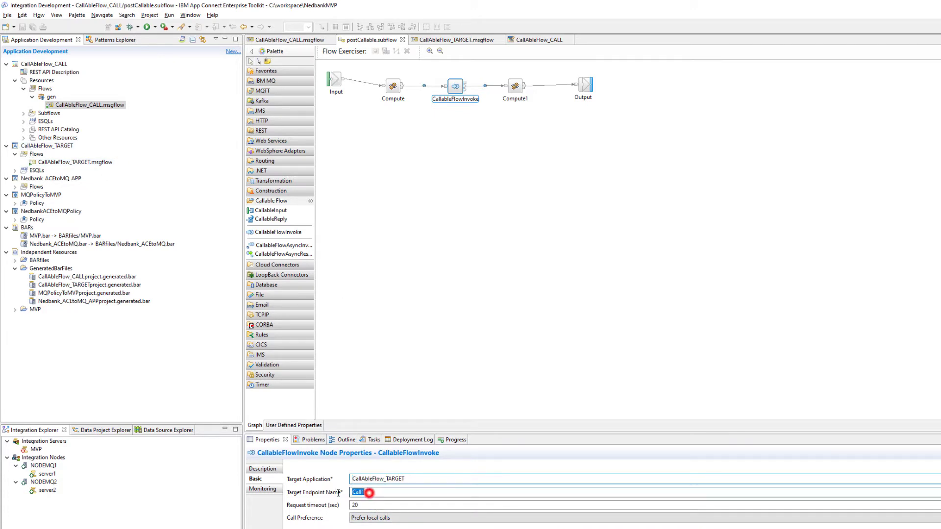
pyautogui.click(374, 493)
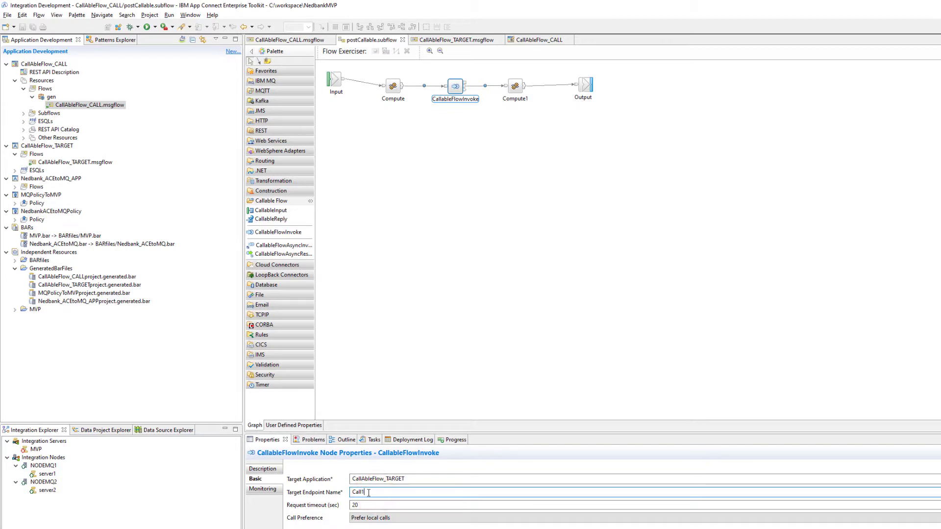
pyautogui.doubleClick(361, 492)
pyautogui.doubleClick(362, 504)
pyautogui.doubleClick(367, 492)
# Compare the CallableInput node's endpoint name in CallAbleFlow_TARGET.msgflow with the CallableFlowInvoke node's target endpoint name in postCallable.subflow.
pyautogui.click(458, 42)
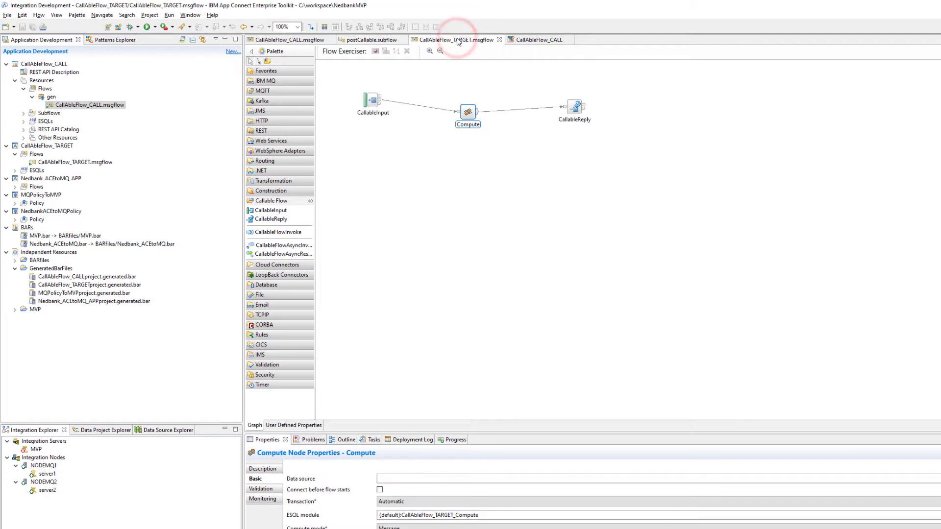
pyautogui.click(373, 101)
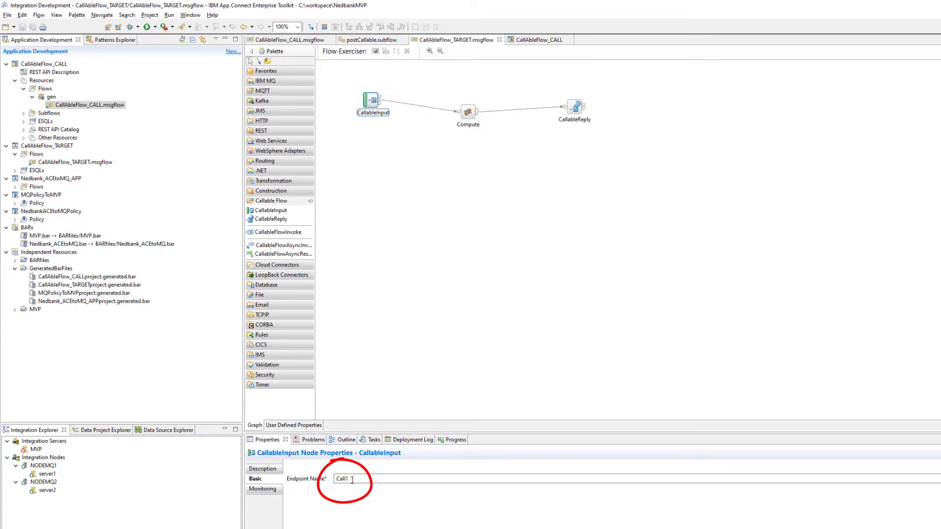
pyautogui.moveTo(350, 480); pyautogui.dragTo(331, 478)
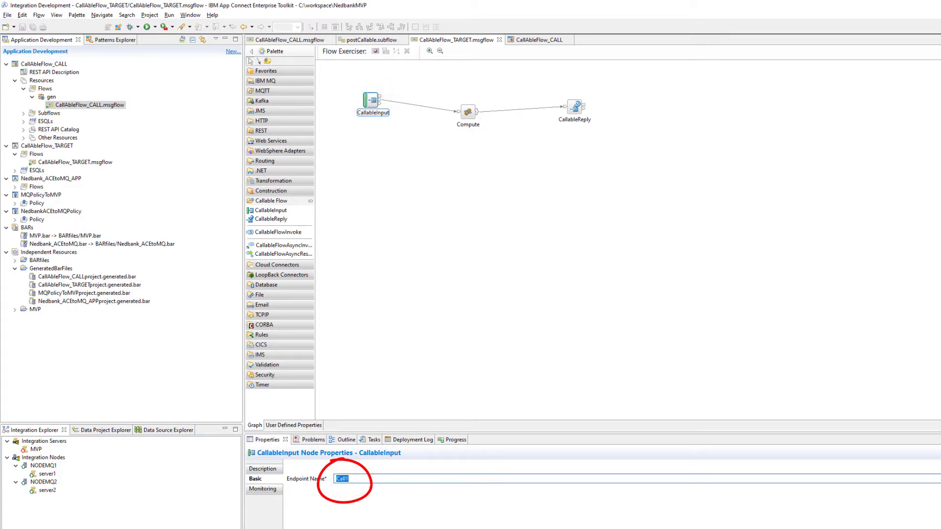
pyautogui.click(363, 41)
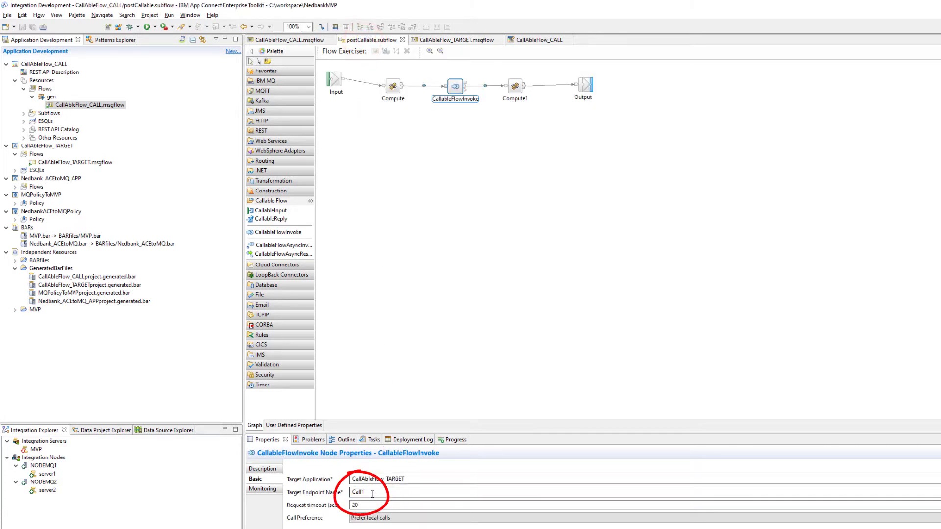
pyautogui.moveTo(372, 493); pyautogui.dragTo(345, 492)
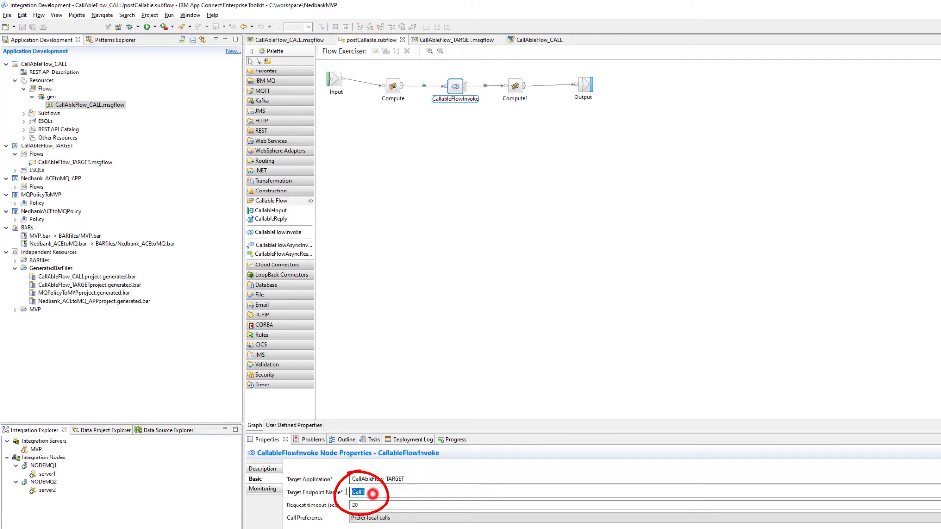
pyautogui.click(410, 253)
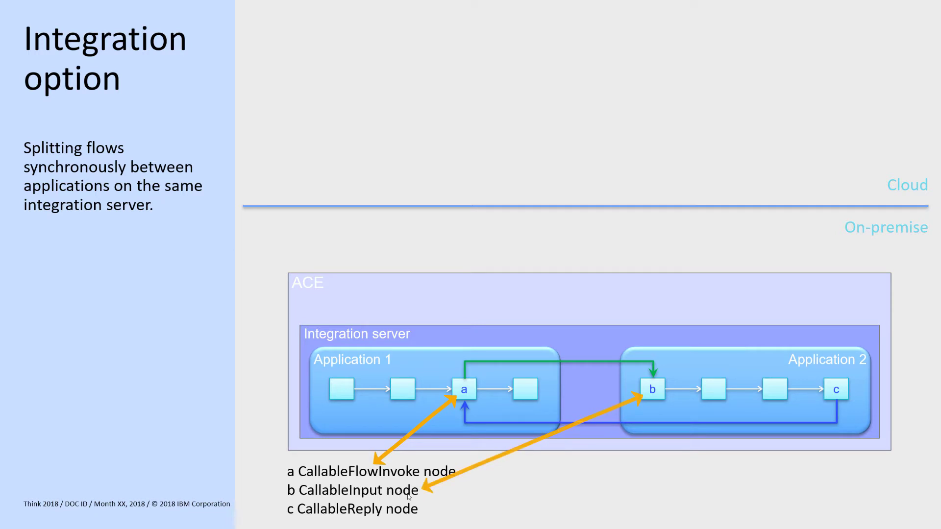
pyautogui.click(765, 436)
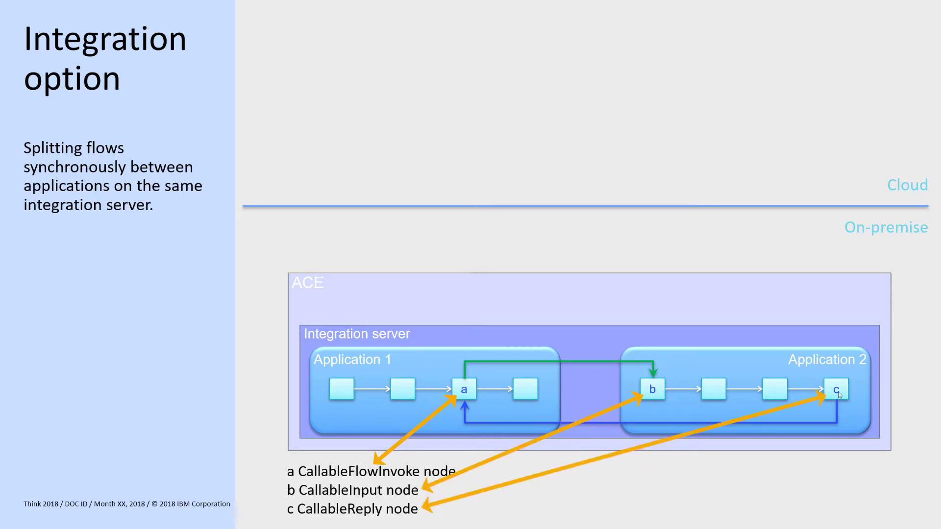
pyautogui.click(715, 462)
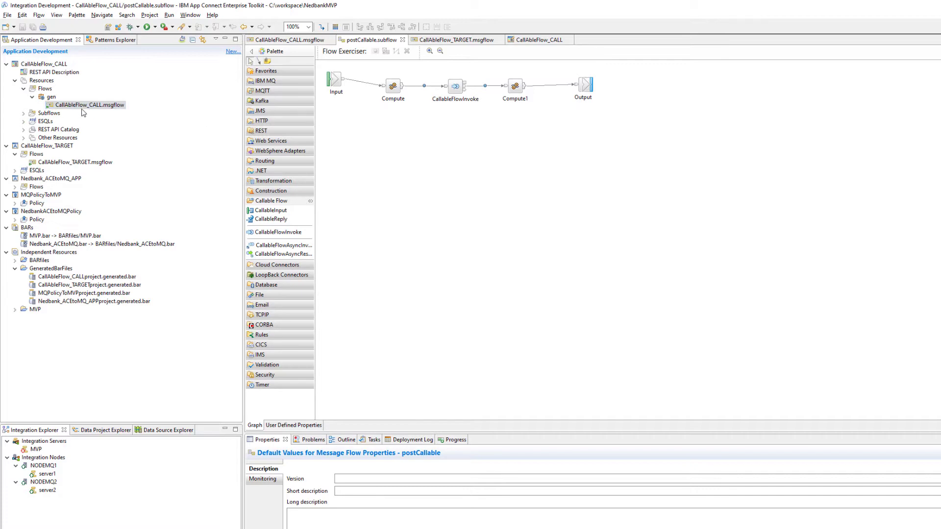
# Deploy CallAbleFlow_CALL and CallAbleFlow_TARGET to server1 on NODEMQ1, and expand both deployed entries.
pyautogui.moveTo(43, 64); pyautogui.dragTo(46, 474)
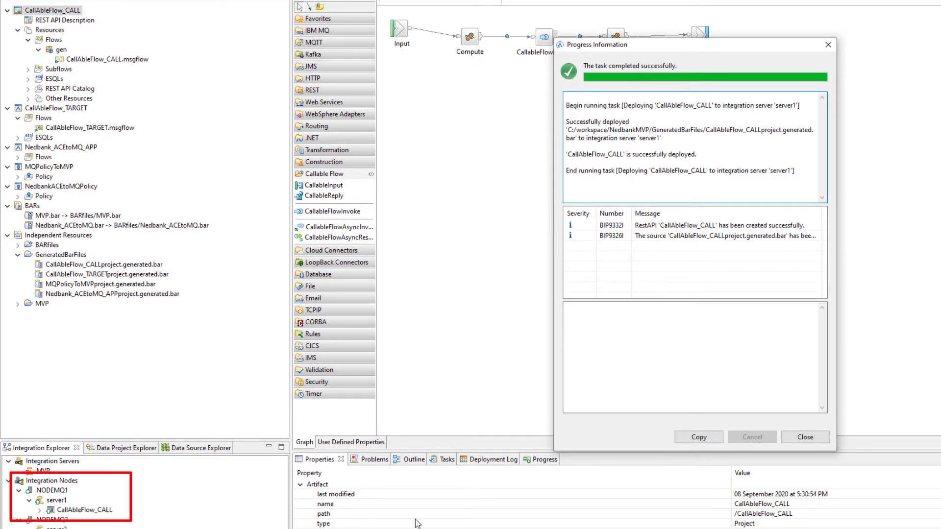
pyautogui.click(805, 437)
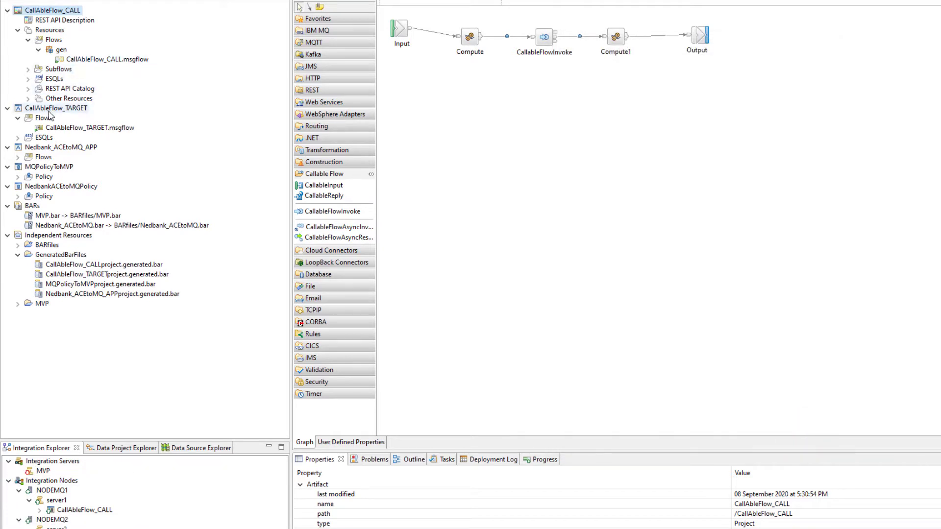
pyautogui.moveTo(49, 108); pyautogui.dragTo(55, 507)
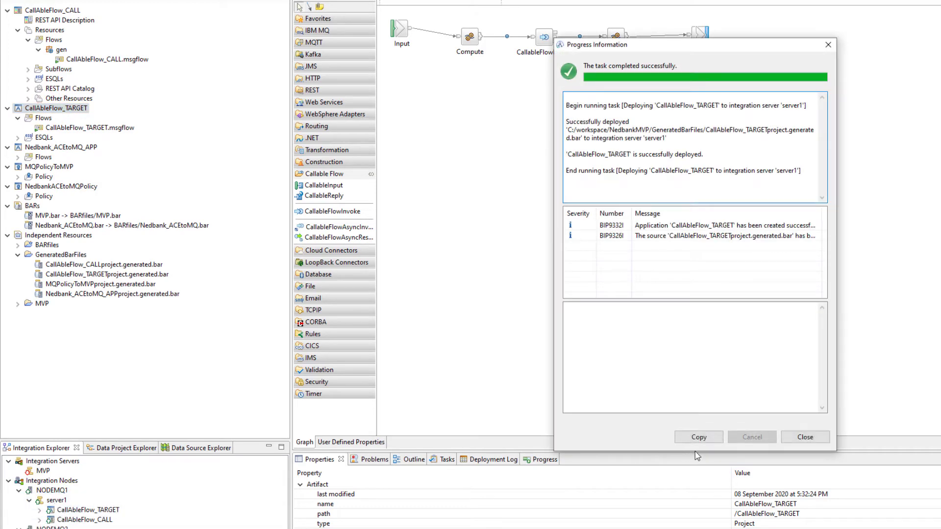
pyautogui.click(805, 436)
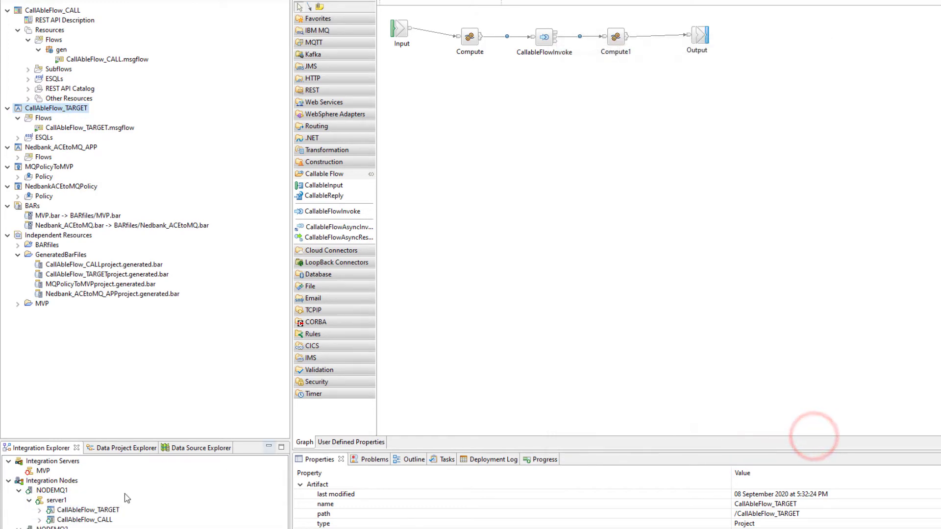
pyautogui.click(40, 510)
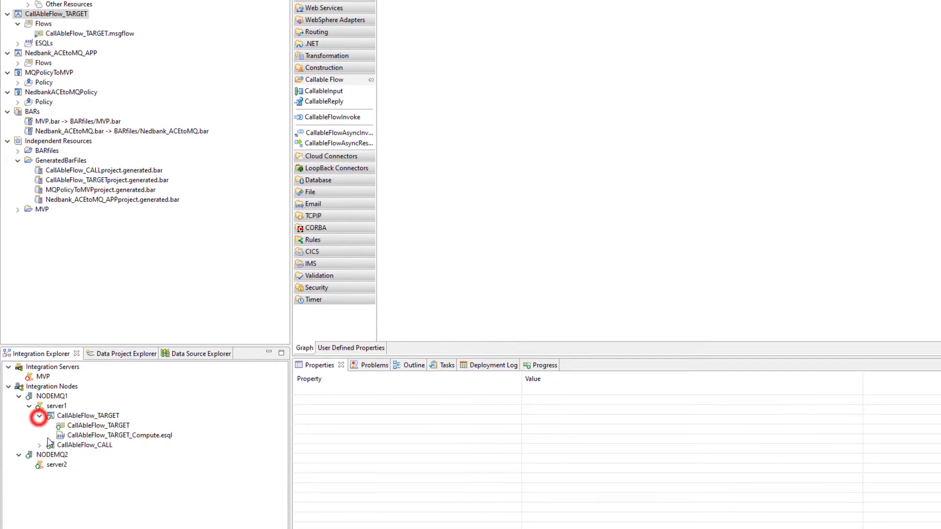
pyautogui.click(40, 445)
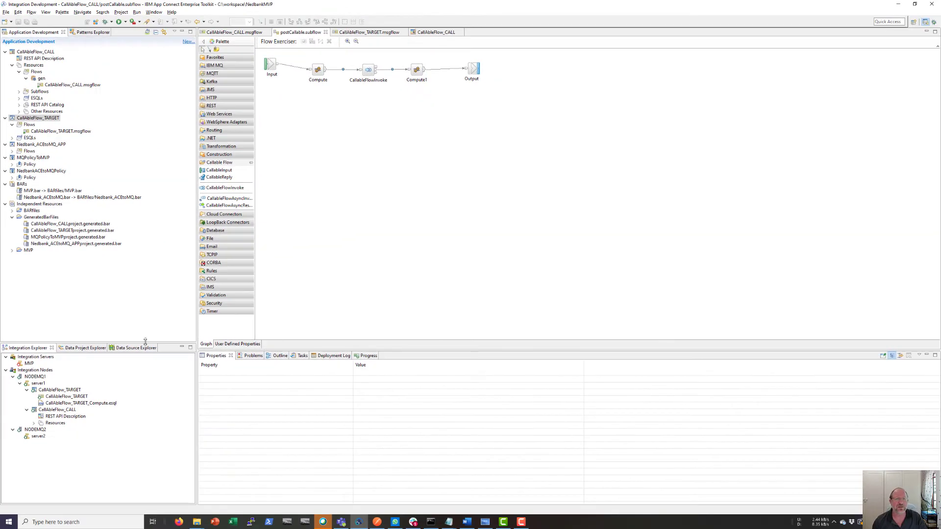
# Check the HTTP Input node's URL path suffix in CallAbleFlow_CALL.msgflow.
pyautogui.click(380, 33)
pyautogui.click(434, 32)
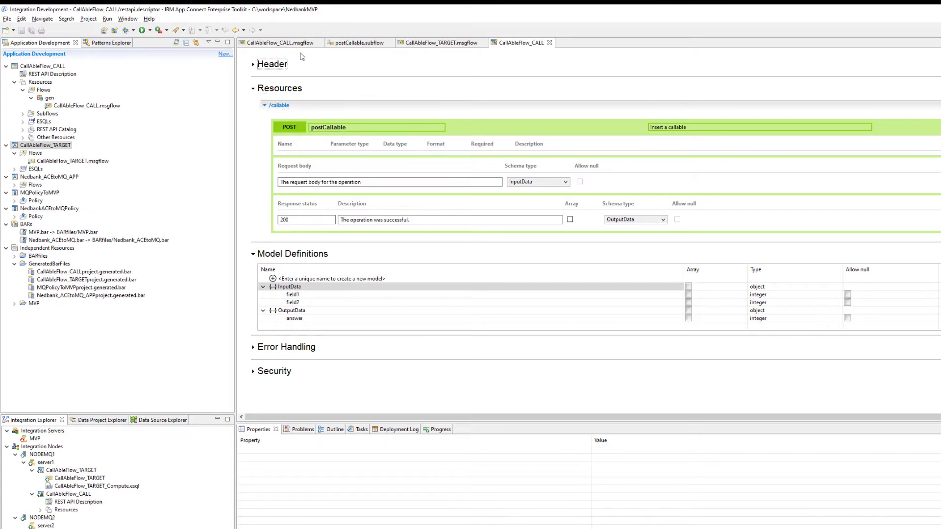
pyautogui.click(276, 43)
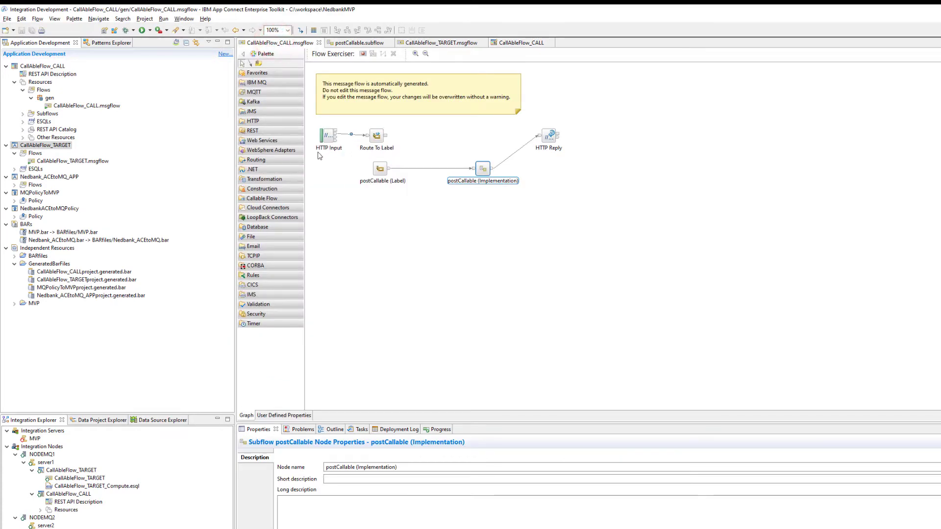
pyautogui.click(329, 139)
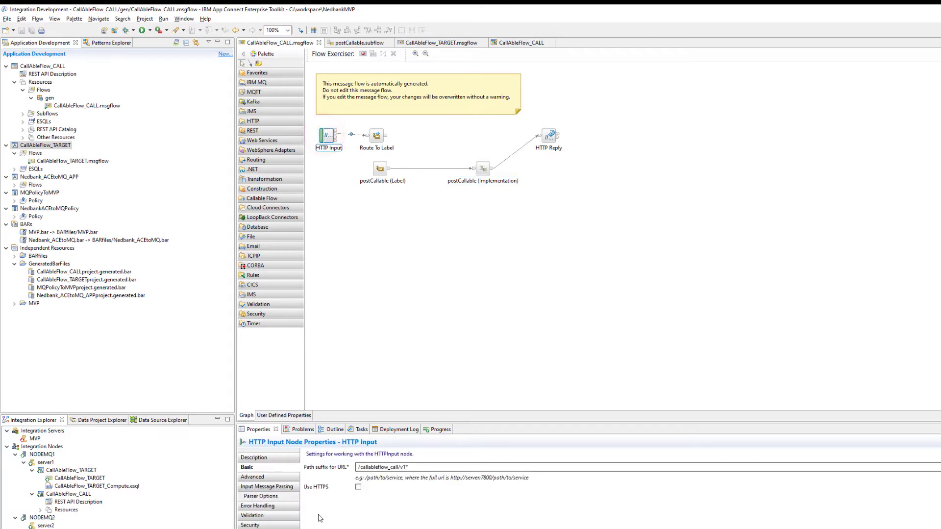
pyautogui.click(371, 468)
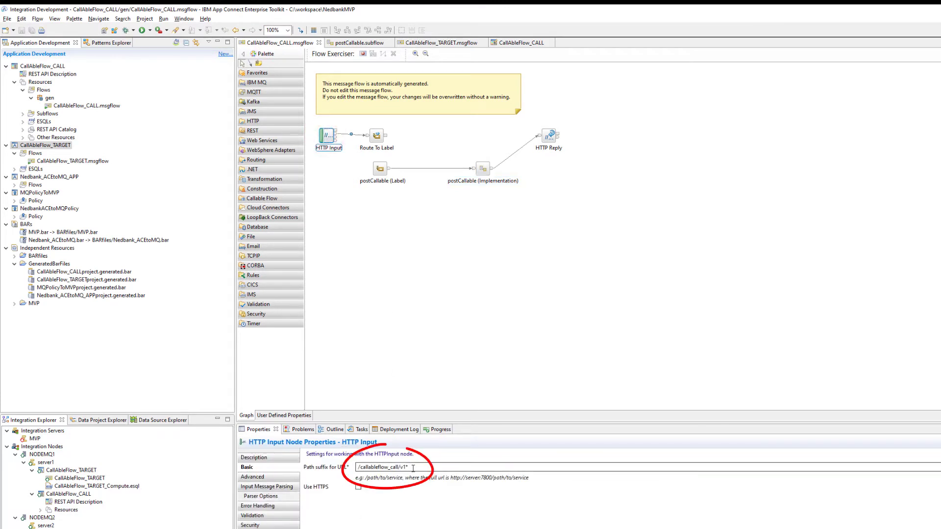
pyautogui.doubleClick(371, 468)
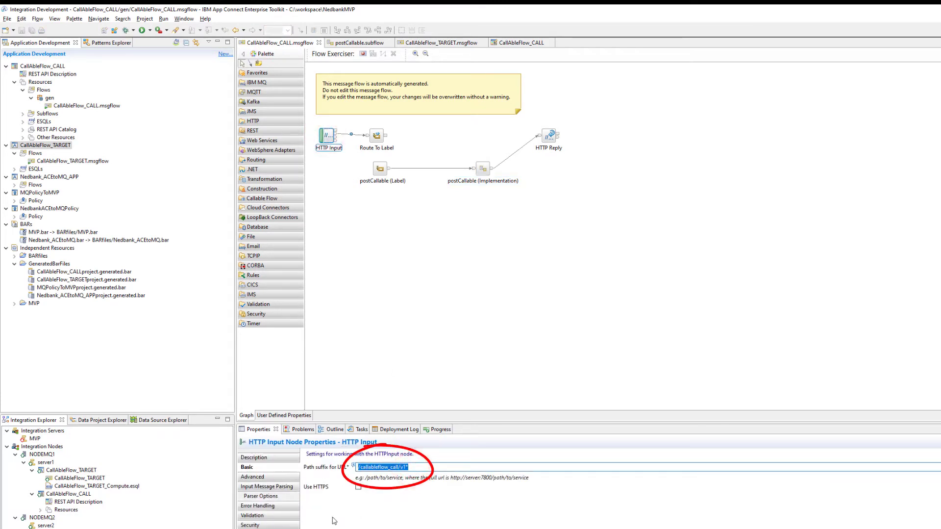
pyautogui.click(420, 467)
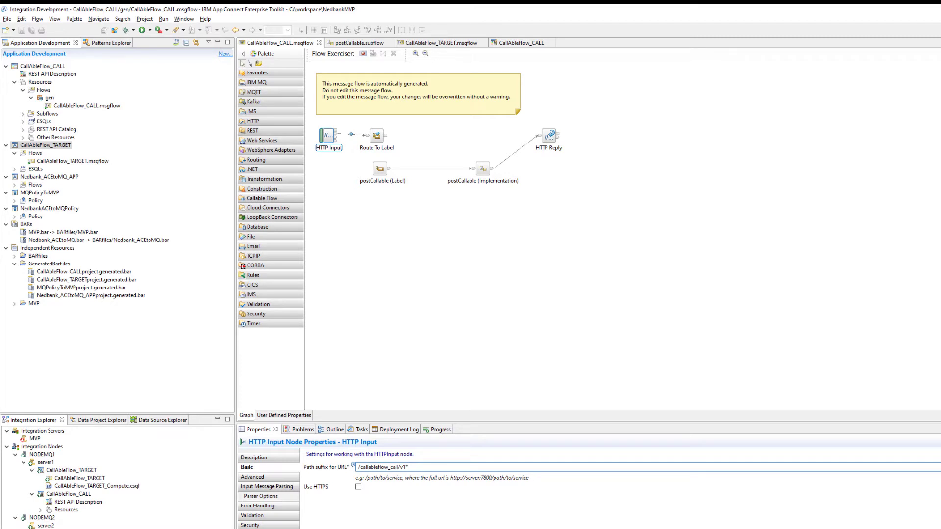
pyautogui.hotkey('alt', 'Tab')
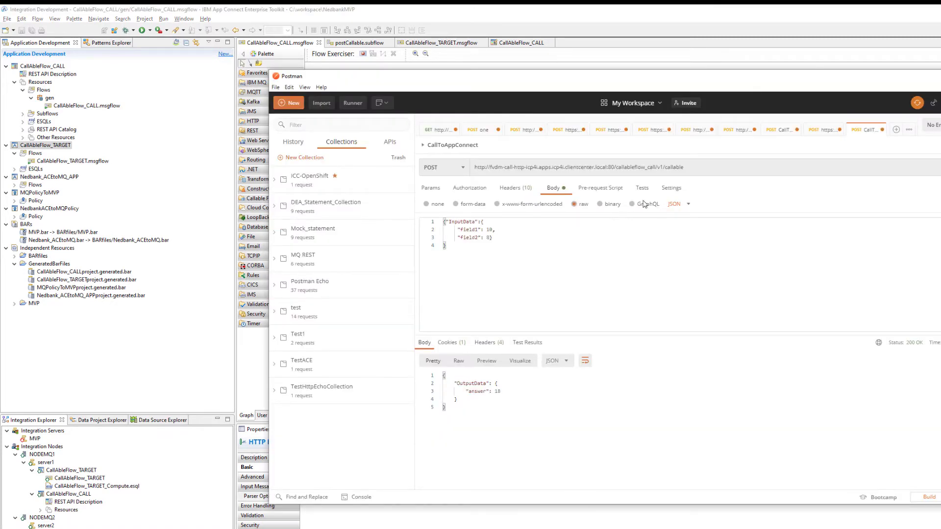
pyautogui.click(815, 132)
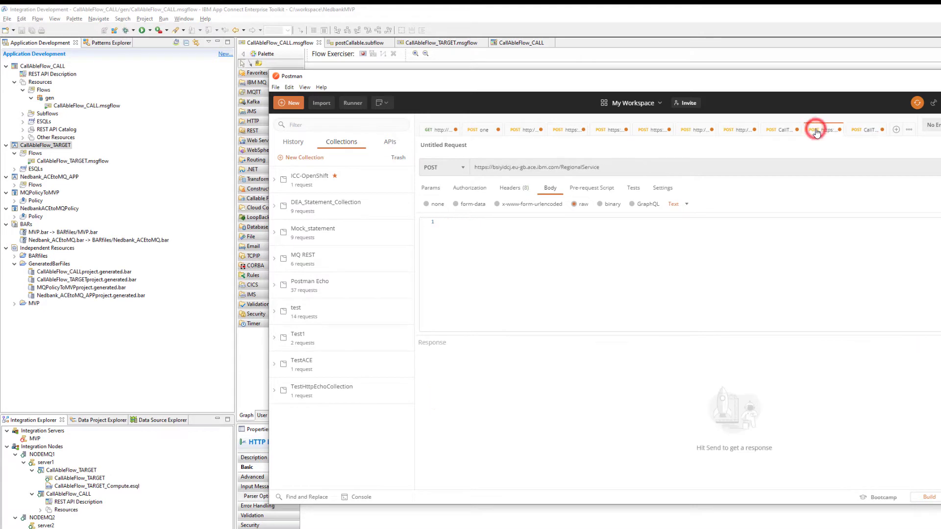
pyautogui.click(778, 130)
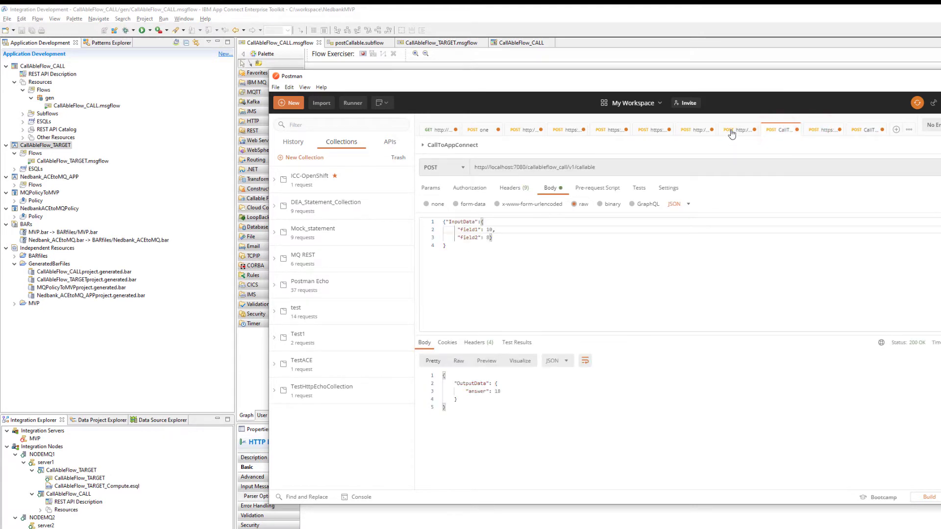
pyautogui.moveTo(460, 84); pyautogui.dragTo(412, 60)
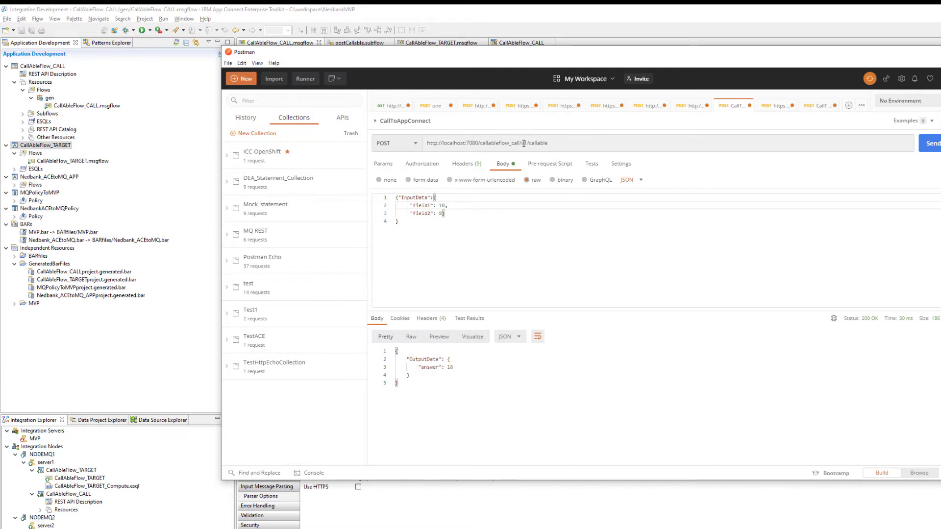
pyautogui.tripleClick(553, 143)
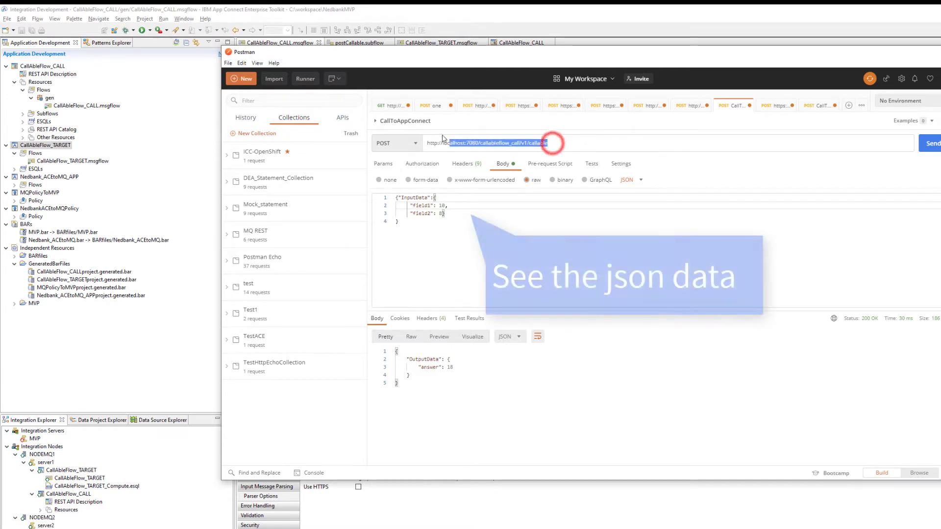
pyautogui.click(562, 143)
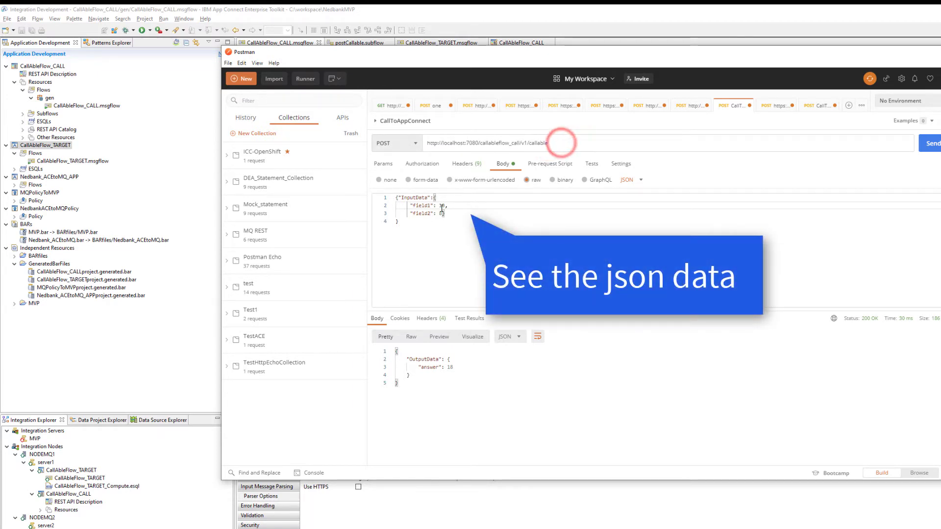
# Set field1 to 11 in the request's JSON body, send the request, and minimize Postman.
pyautogui.click(442, 206)
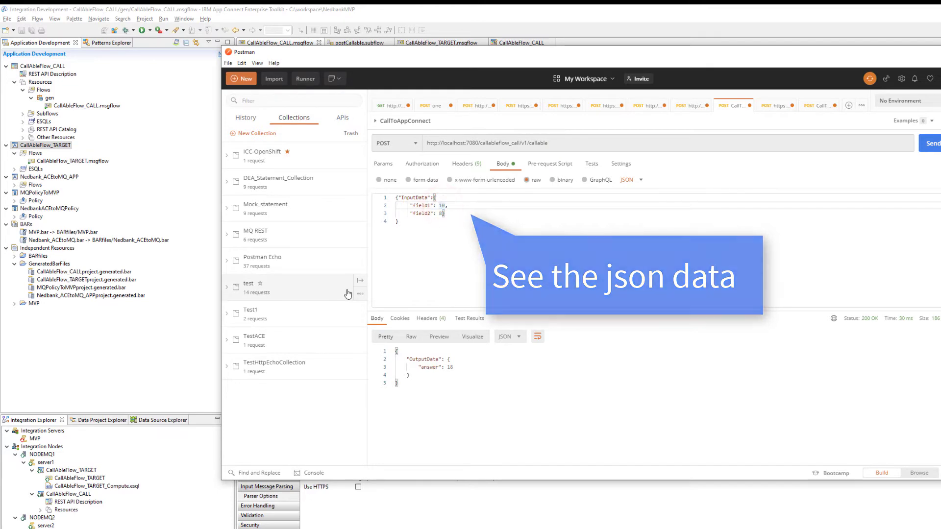
pyautogui.press('BackSpace')
pyautogui.write('1')
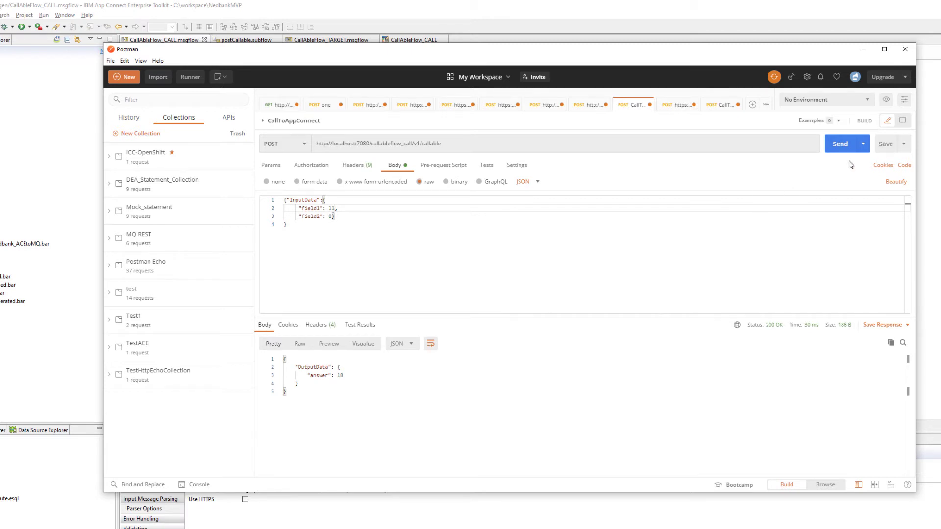
pyautogui.click(837, 146)
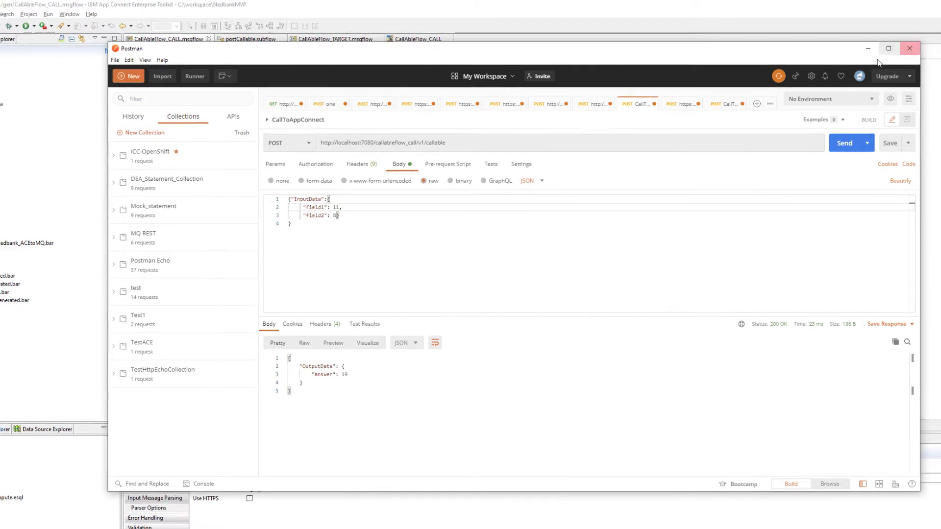
pyautogui.click(868, 48)
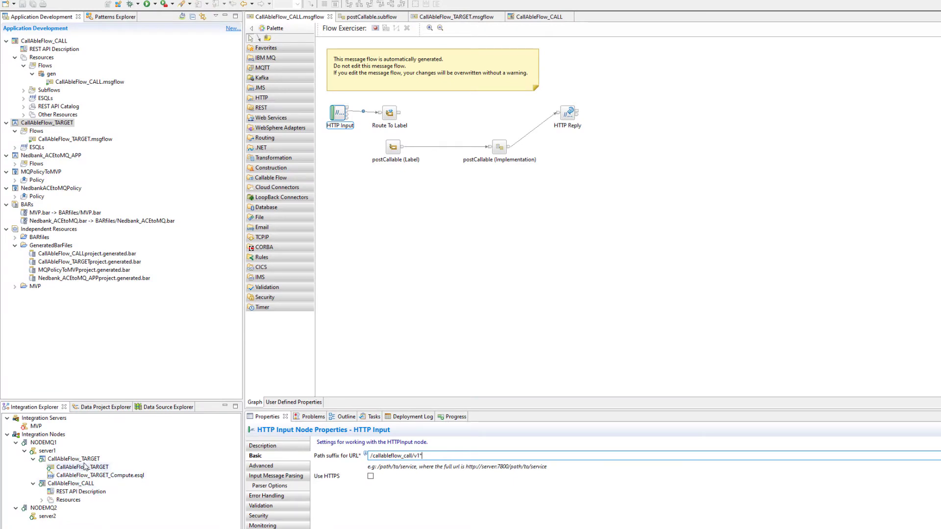
# Delete CallAbleFlow_TARGET from server1 on NODEMQ1 and deploy it to server2 on NODEMQ2 instead.
pyautogui.rightClick(76, 459)
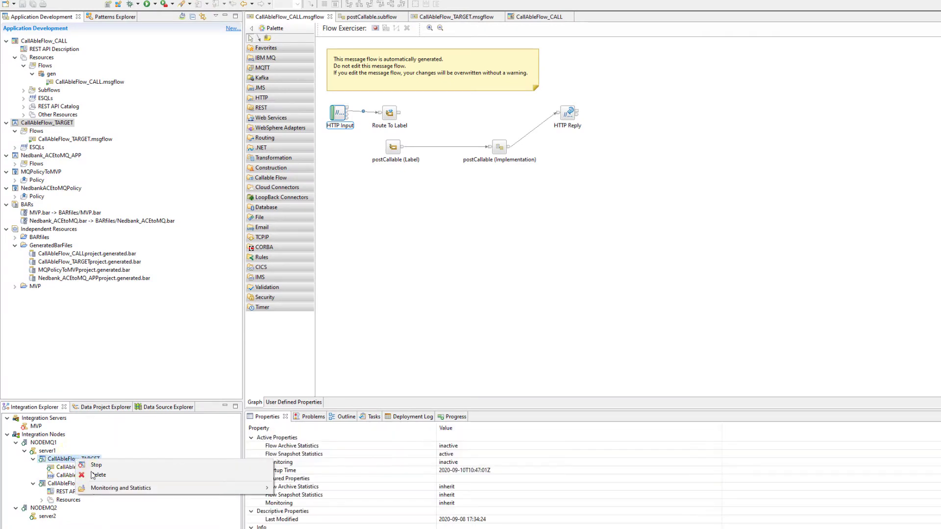
pyautogui.click(102, 475)
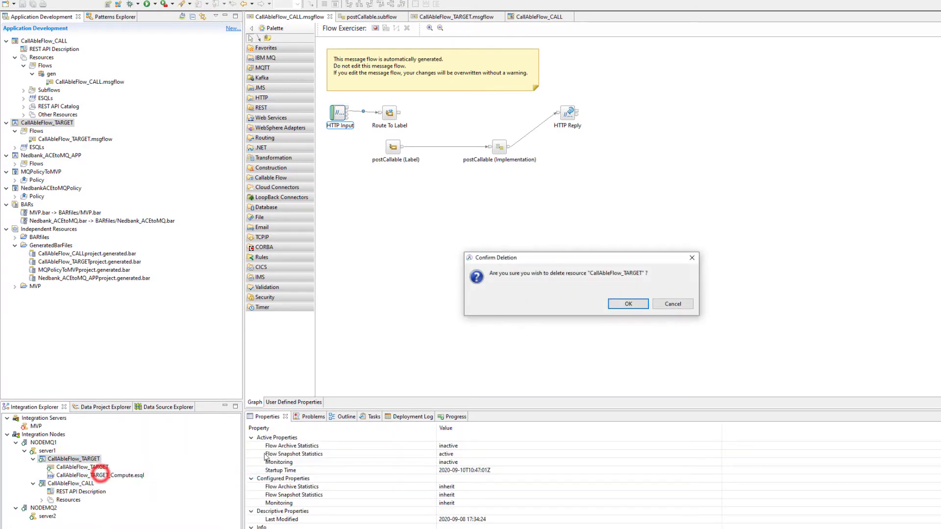
pyautogui.click(625, 304)
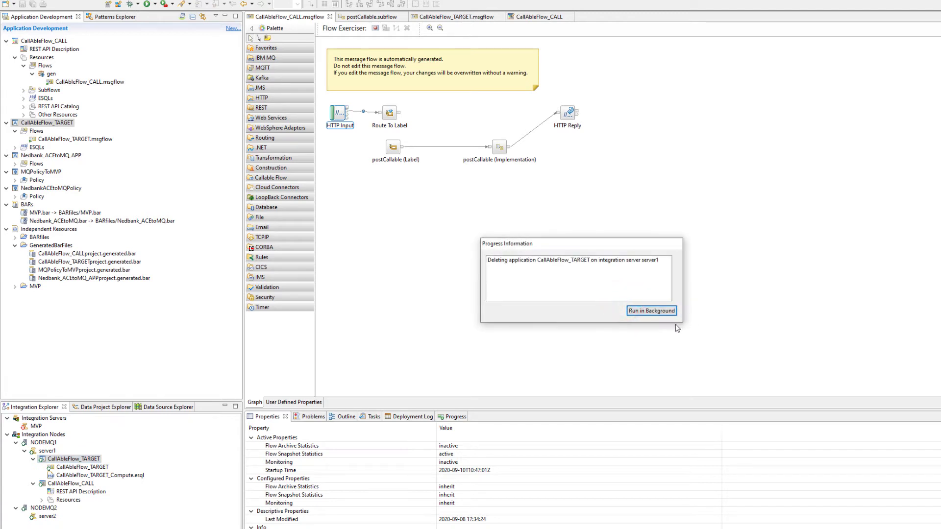
pyautogui.click(658, 310)
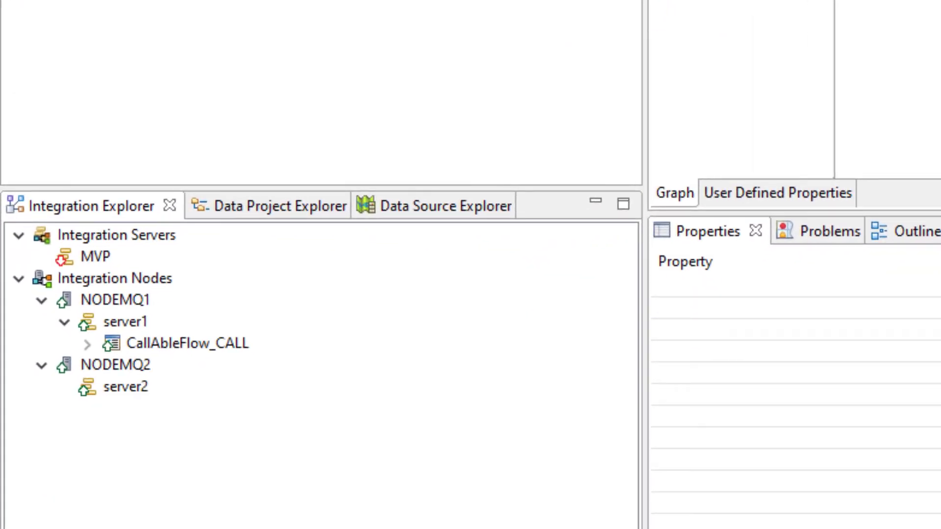
pyautogui.moveTo(93, 0); pyautogui.dragTo(119, 387)
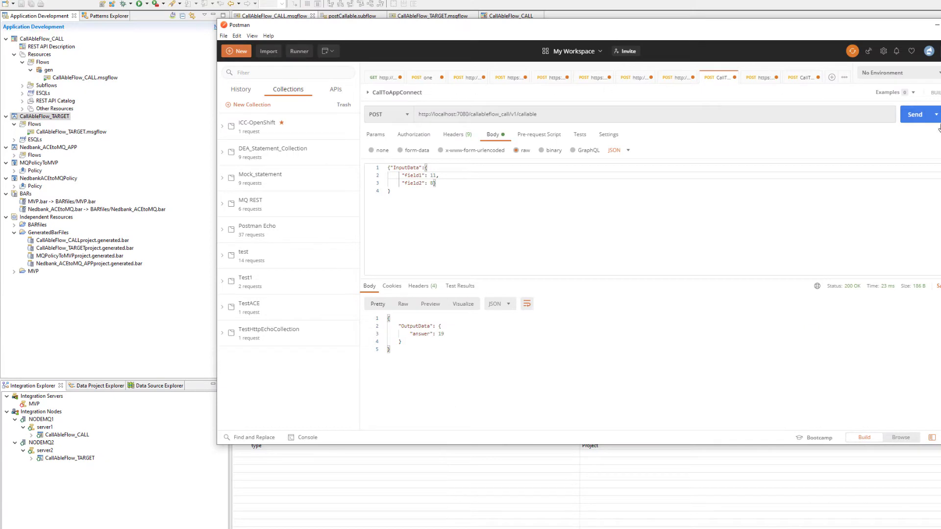
# Resend the same POST request in Postman, enlarge the window to read the full response, and minimize it.
pyautogui.click(915, 115)
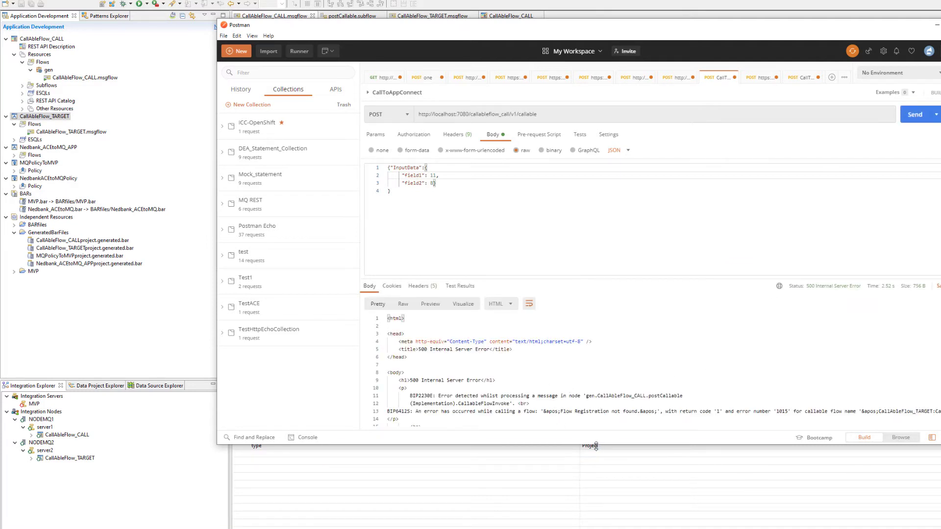
pyautogui.moveTo(597, 445); pyautogui.dragTo(595, 485)
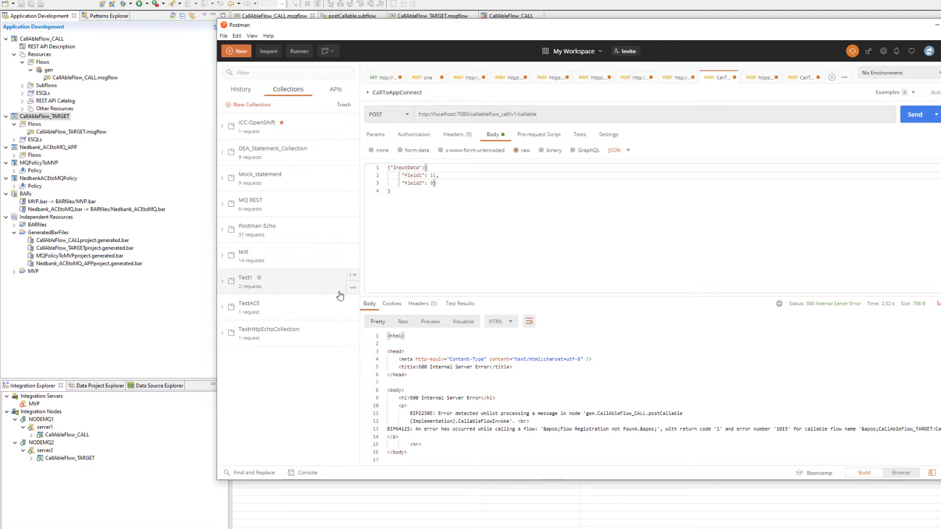
pyautogui.click(936, 25)
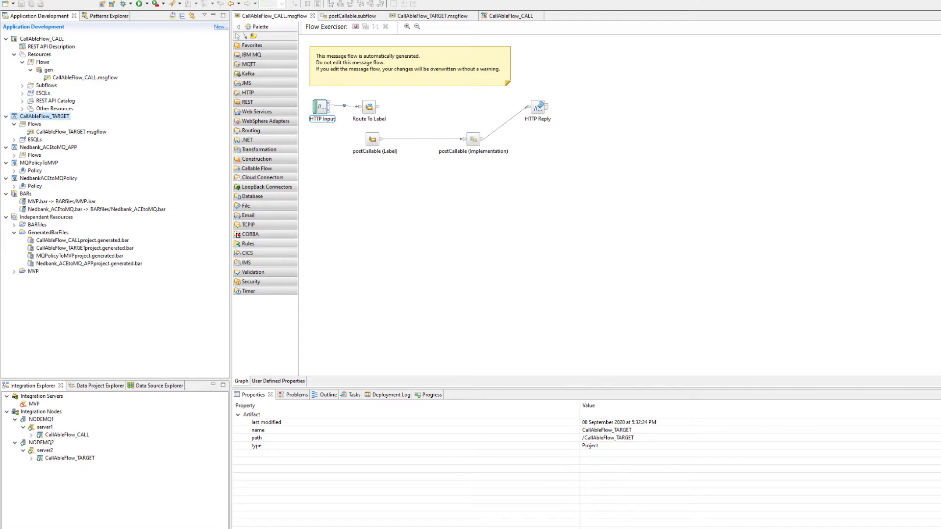
# Switch to the App Connect Enterprise Console and list the contents of the Local Switch server folder.
pyautogui.click(568, 527)
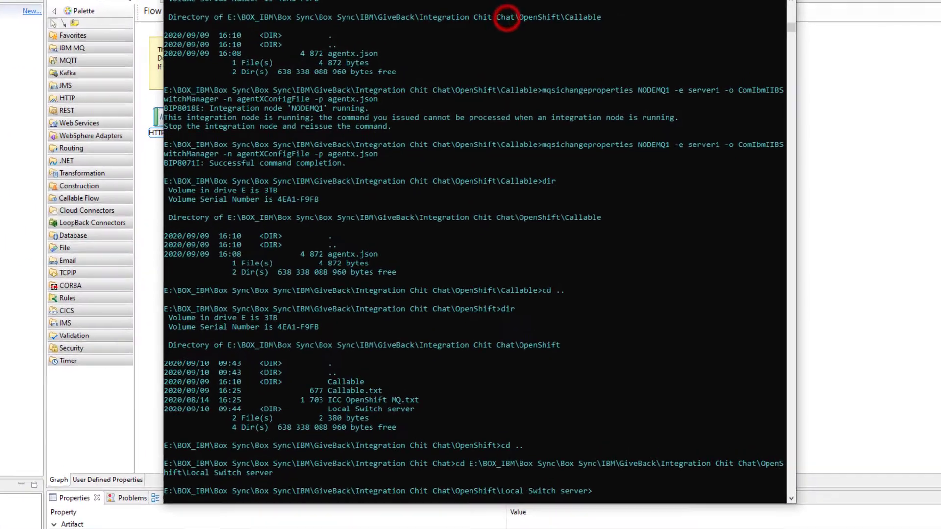
pyautogui.write('dir')
pyautogui.press('Return')
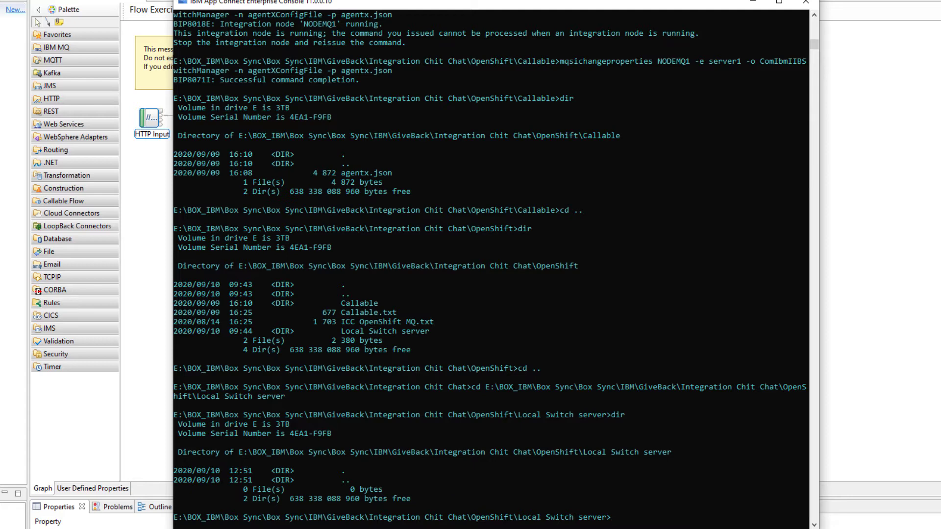
# Generate the switch configuration files in the Local Switch server folder by running "iibcreateswitchcfg /hostname localhost" without an output path.
pyautogui.rightClick(635, 510)
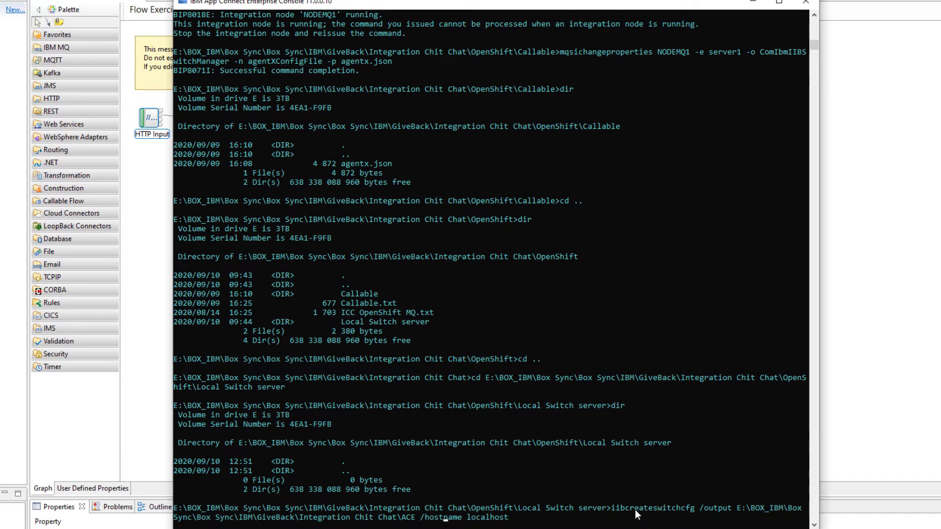
pyautogui.press('BackSpace')
pyautogui.press('BackSpace')
pyautogui.press('BackSpace')
pyautogui.press('BackSpace')
pyautogui.press('BackSpace')
pyautogui.press('BackSpace')
pyautogui.press('BackSpace')
pyautogui.press('BackSpace')
pyautogui.press('BackSpace')
pyautogui.press('BackSpace')
pyautogui.press('BackSpace')
pyautogui.press('BackSpace')
pyautogui.press('BackSpace')
pyautogui.press('BackSpace')
pyautogui.press('BackSpace')
pyautogui.press('BackSpace')
pyautogui.press('BackSpace')
pyautogui.press('BackSpace')
pyautogui.press('BackSpace')
pyautogui.press('BackSpace')
pyautogui.press('BackSpace')
pyautogui.press('BackSpace')
pyautogui.press('BackSpace')
pyautogui.press('BackSpace')
pyautogui.press('BackSpace')
pyautogui.press('BackSpace')
pyautogui.press('BackSpace')
pyautogui.press('BackSpace')
pyautogui.press('BackSpace')
pyautogui.press('BackSpace')
pyautogui.press('BackSpace')
pyautogui.press('BackSpace')
pyautogui.press('BackSpace')
pyautogui.press('BackSpace')
pyautogui.press('BackSpace')
pyautogui.press('BackSpace')
pyautogui.press('BackSpace')
pyautogui.press('BackSpace')
pyautogui.press('BackSpace')
pyautogui.press('BackSpace')
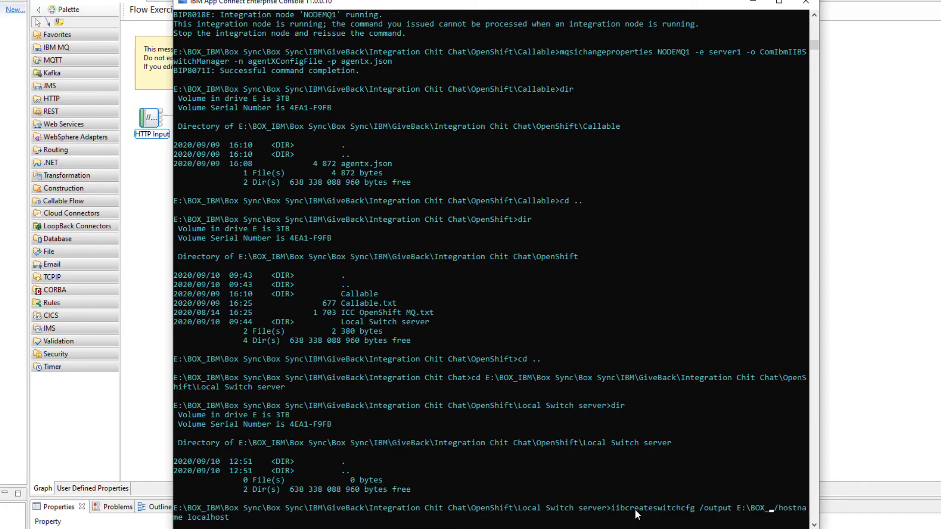
pyautogui.press('BackSpace')
pyautogui.press('BackSpace')
pyautogui.press('BackSpace')
pyautogui.press('BackSpace')
pyautogui.press('BackSpace')
pyautogui.press('BackSpace')
pyautogui.press('BackSpace')
pyautogui.press('BackSpace')
pyautogui.press('BackSpace')
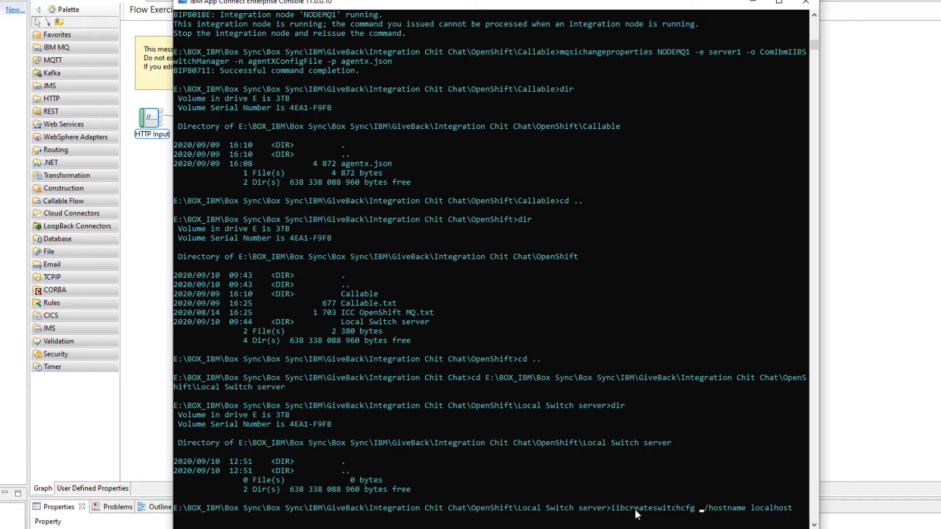
pyautogui.press('BackSpace')
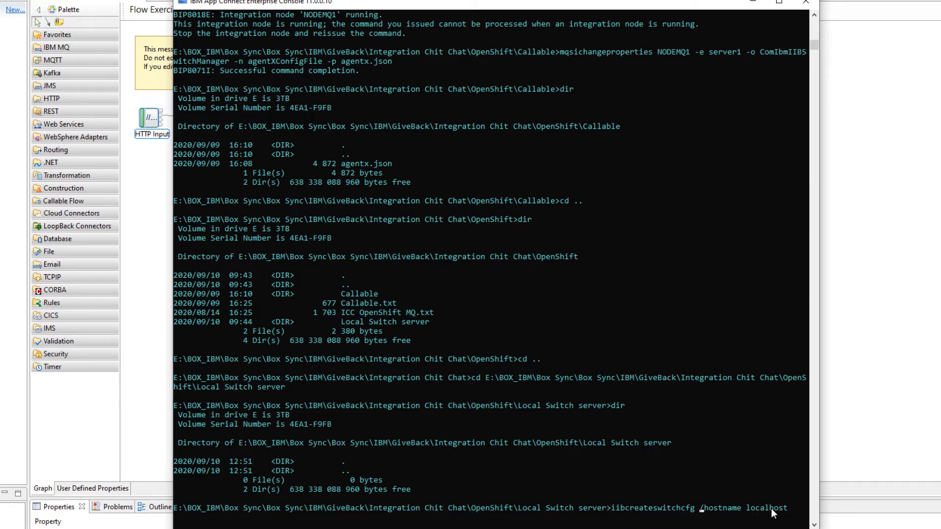
pyautogui.click(527, 5)
pyautogui.press('Return')
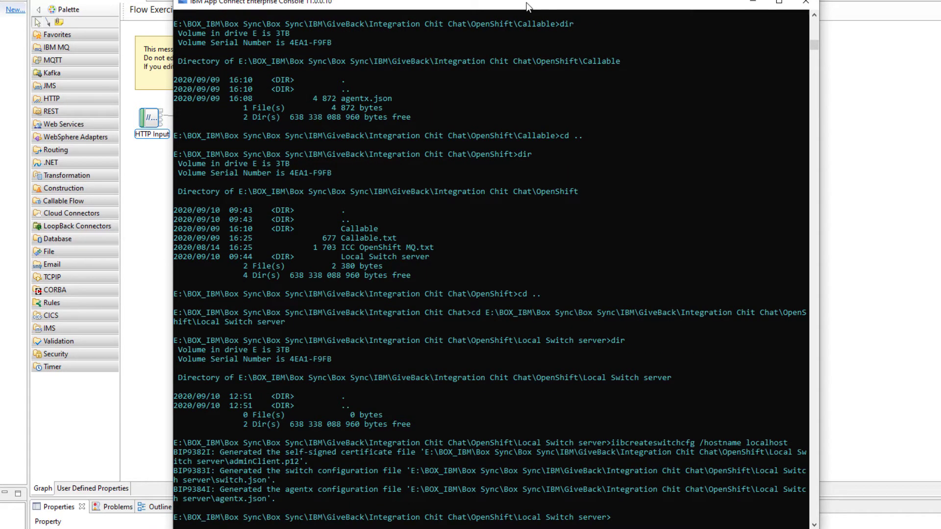
# List the generated files in the Local Switch server folder and check the integration nodes with mqsilist.
pyautogui.write('dir')
pyautogui.press('Return')
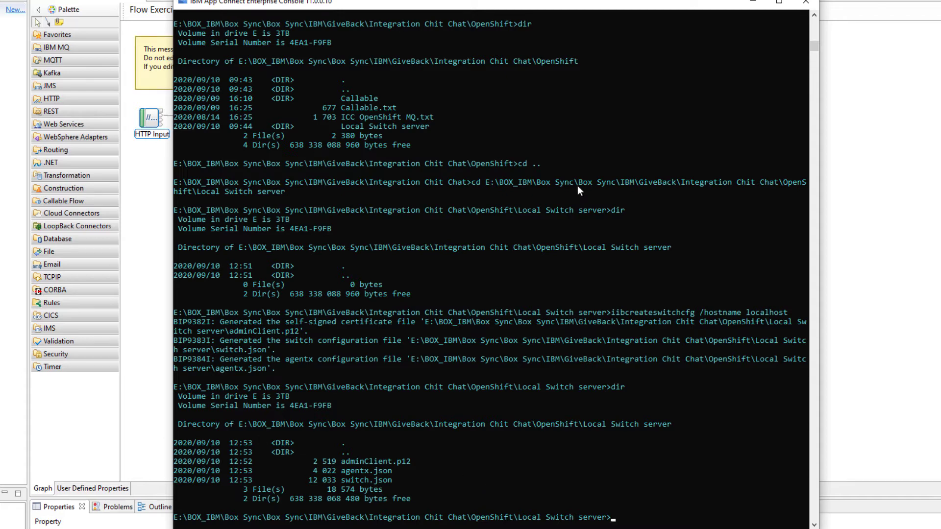
pyautogui.write('mqsilist')
pyautogui.press('Return')
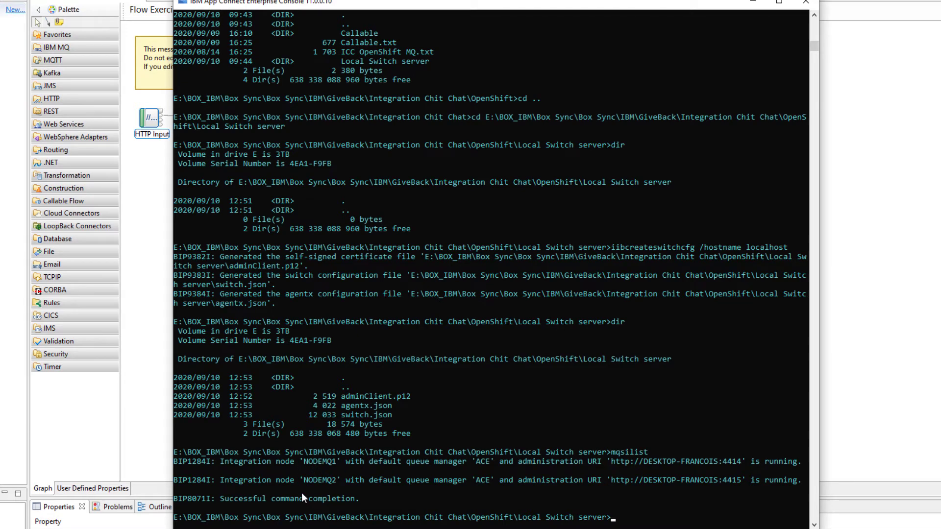
# Create the local switch server by running "iibswitch create switch /config switch.json" and list the integration nodes with mqsilist.
pyautogui.rightClick(639, 507)
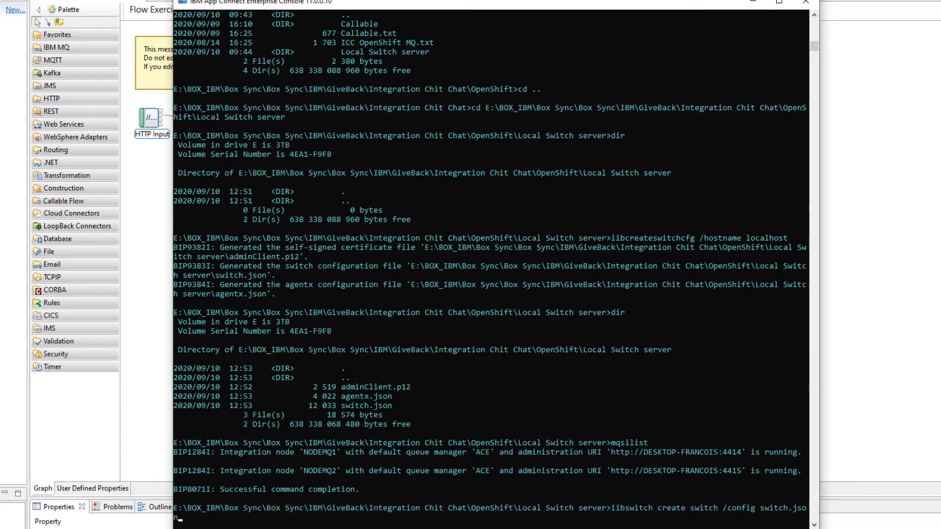
pyautogui.click(451, 7)
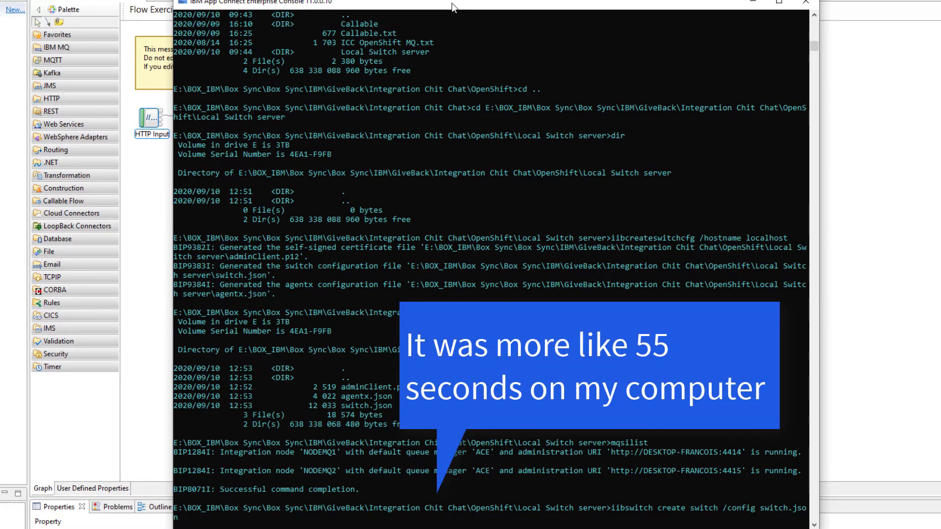
pyautogui.press('Return')
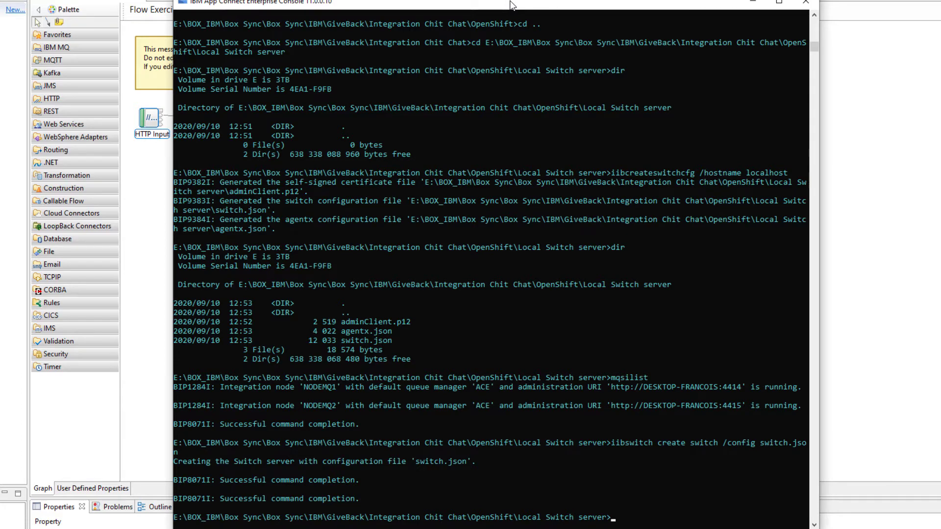
pyautogui.press('Up')
pyautogui.press('Up')
pyautogui.press('Return')
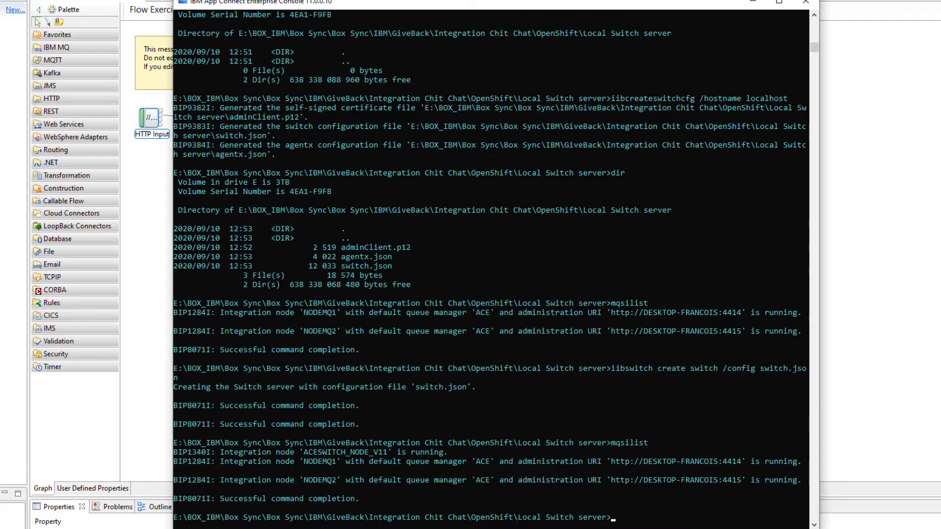
# Try to set the agent configuration with "mqsichangeproperties NODEMQ1 -e server1 -o ComIbmIIBSwitchManager -n agentXConfigFile -p agentx.json".
pyautogui.write('mqsichangeproperties NODEMQ2 -e server1 -o ComIbmIIBSwitchManager -n agentXConfigFile -p agentx.json')
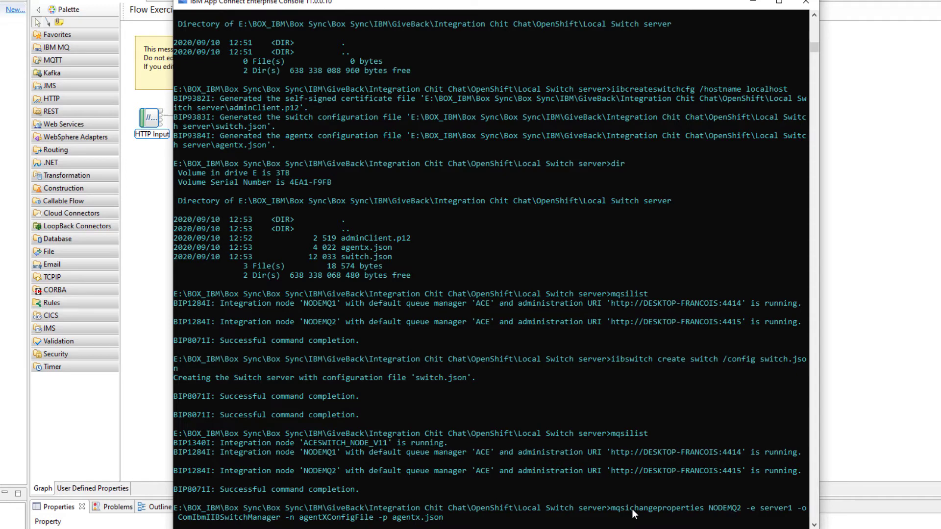
pyautogui.press('Left')
pyautogui.press('Left')
pyautogui.press('Left')
pyautogui.press('Left')
pyautogui.press('BackSpace')
pyautogui.write('1')
pyautogui.press('Right')
pyautogui.press('Right')
pyautogui.press('Right')
pyautogui.press('Right')
pyautogui.press('Right')
pyautogui.press('Right')
pyautogui.press('Right')
pyautogui.press('Right')
pyautogui.press('Right')
pyautogui.press('Right')
pyautogui.press('Right')
pyautogui.press('Right')
pyautogui.press('Right')
pyautogui.press('Right')
pyautogui.press('Right')
pyautogui.press('Right')
pyautogui.press('Right')
pyautogui.press('Right')
pyautogui.press('Right')
pyautogui.press('Right')
pyautogui.press('Right')
pyautogui.press('Right')
pyautogui.press('Right')
pyautogui.press('Right')
pyautogui.press('Right')
pyautogui.press('Right')
pyautogui.press('Right')
pyautogui.press('Right')
pyautogui.press('Right')
pyautogui.press('Right')
pyautogui.press('Right')
pyautogui.press('Right')
pyautogui.press('Right')
pyautogui.press('Right')
pyautogui.press('Right')
pyautogui.press('Right')
pyautogui.press('Right')
pyautogui.press('Right')
pyautogui.press('Right')
pyautogui.press('Right')
pyautogui.press('Right')
pyautogui.press('Right')
pyautogui.press('Right')
pyautogui.press('Right')
pyautogui.press('Right')
pyautogui.press('Right')
pyautogui.press('Right')
pyautogui.press('Right')
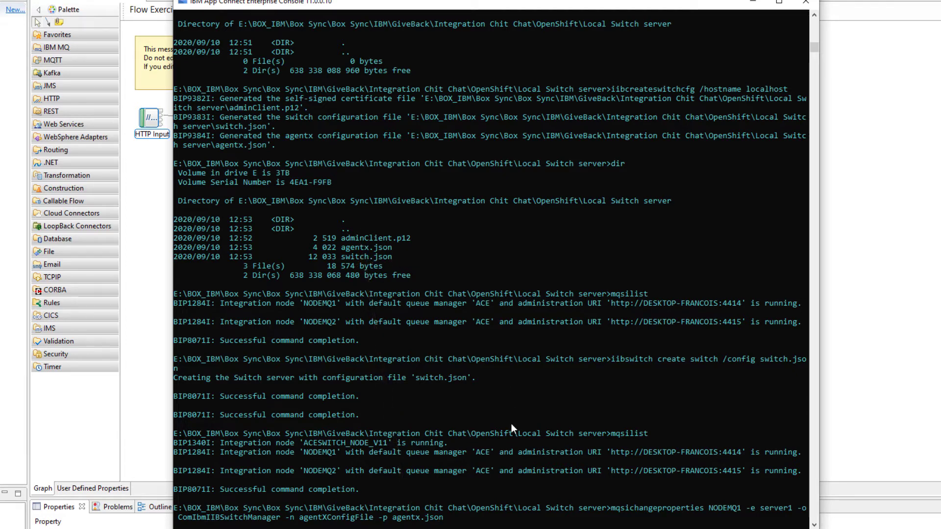
pyautogui.press('Return')
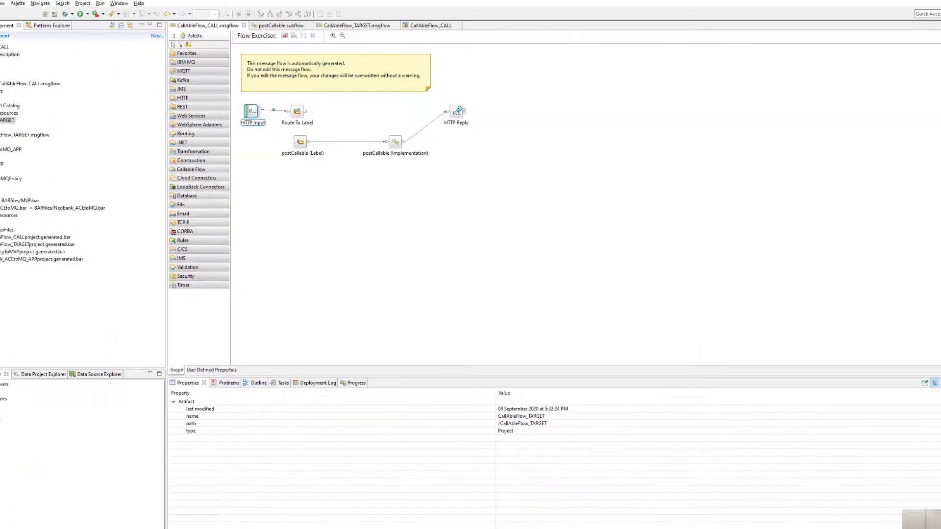
# Switch to the App Connect Enterprise Toolkit and stop the integration nodes NODEMQ2 and NODEMQ1.
pyautogui.rightClick(1, 420)
pyautogui.click(9, 460)
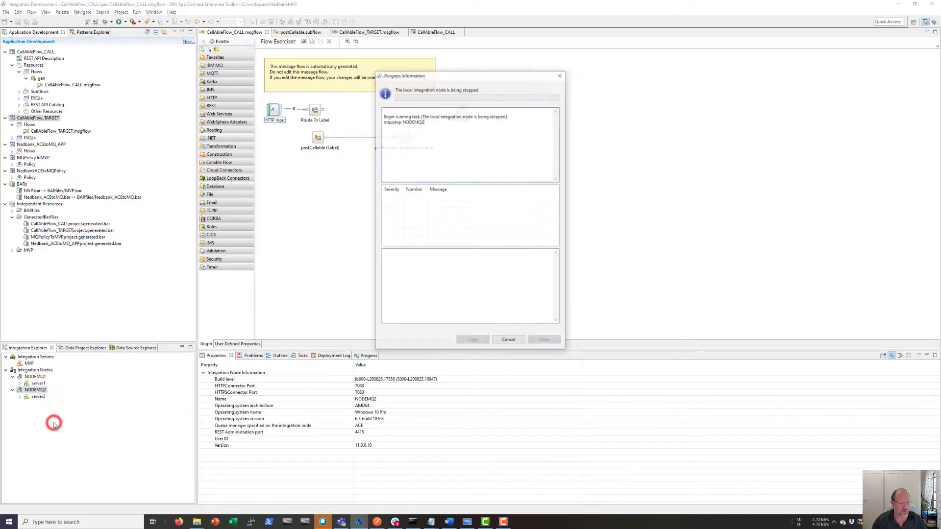
pyautogui.rightClick(37, 377)
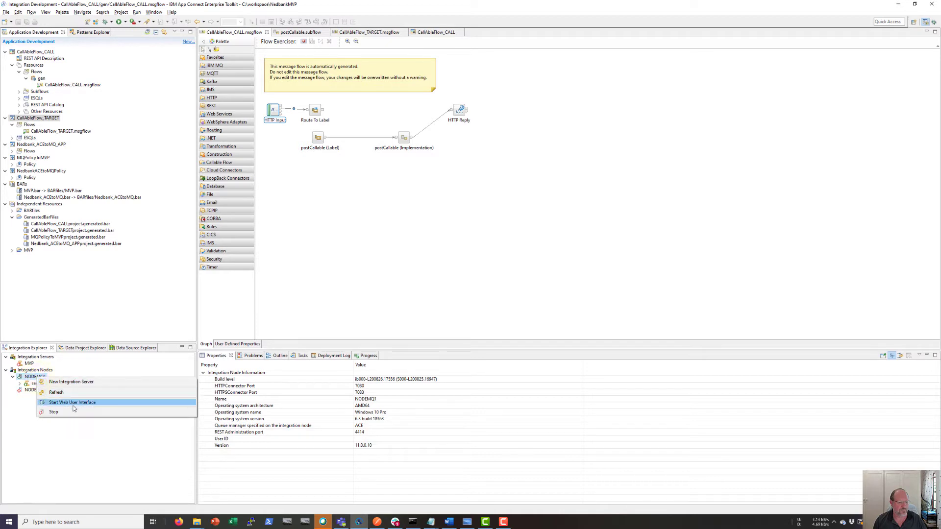
pyautogui.click(53, 413)
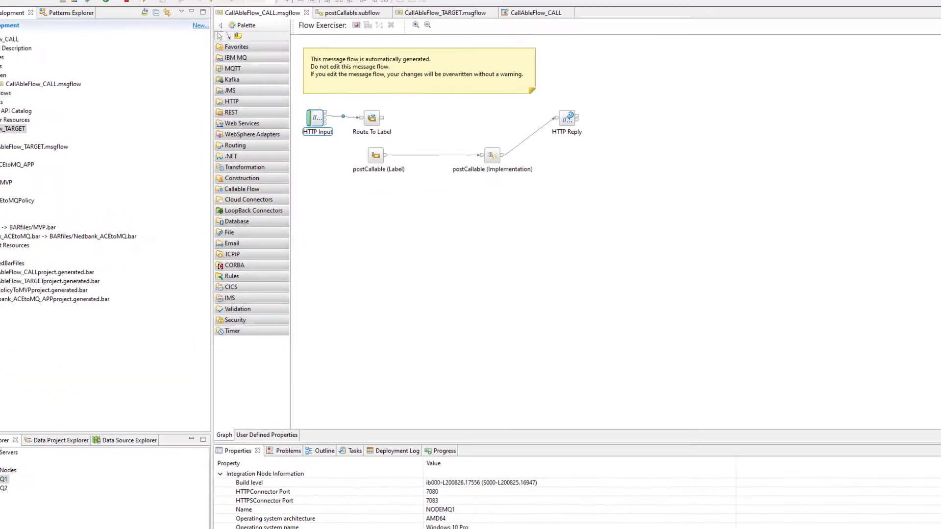
# Return to the App Connect Enterprise Console and rerun the mqsichangeproperties command that assigns agentx.json to server1 on NODEMQ1.
pyautogui.hotkey('alt', 'Tab')
pyautogui.click(633, 12)
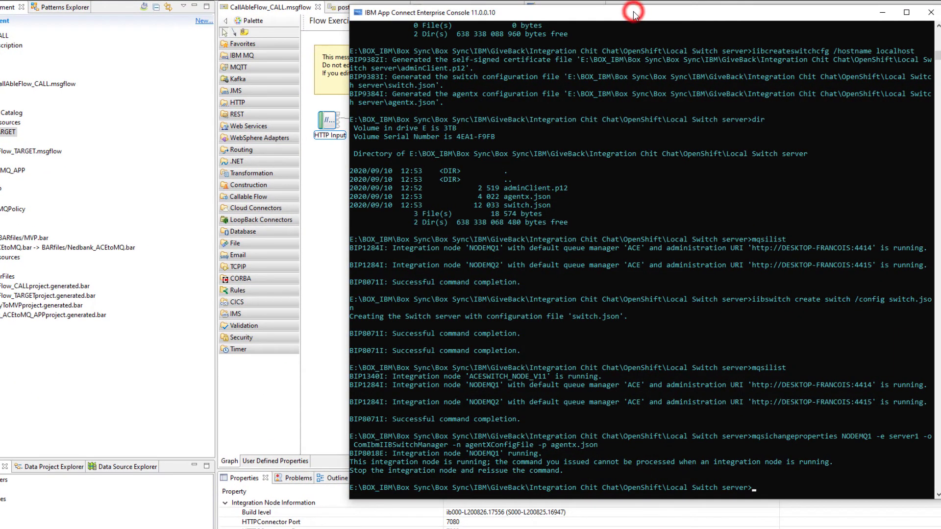
pyautogui.press('Up')
pyautogui.press('Return')
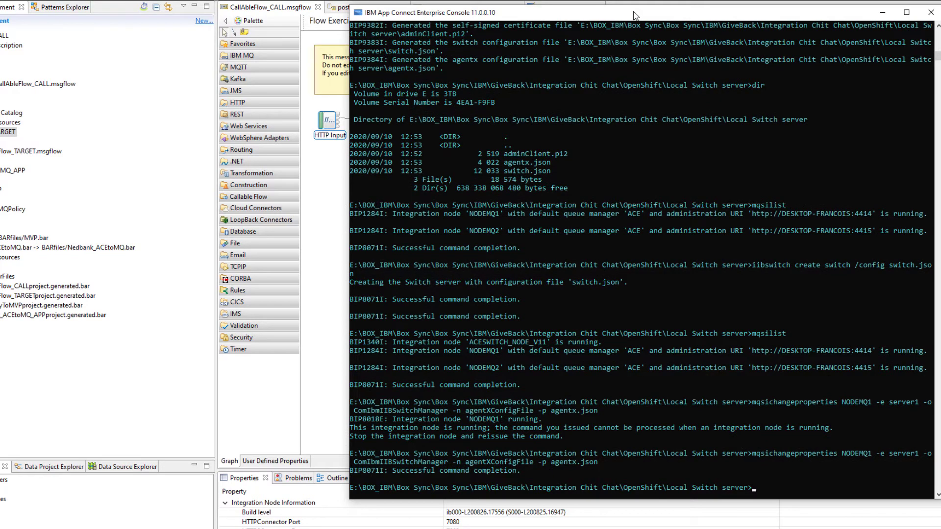
# Run the same mqsichangeproperties command for NODEMQ2 with -e server2, keeping agentx.json as the agentXConfigFile.
pyautogui.press('Up')
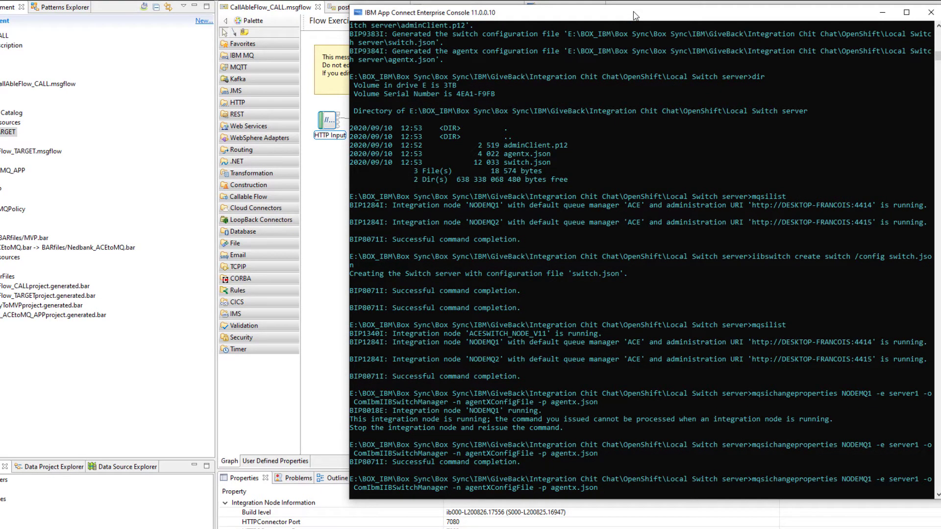
pyautogui.press('Left')
pyautogui.press('Left')
pyautogui.press('Left')
pyautogui.press('Delete')
pyautogui.write('2')
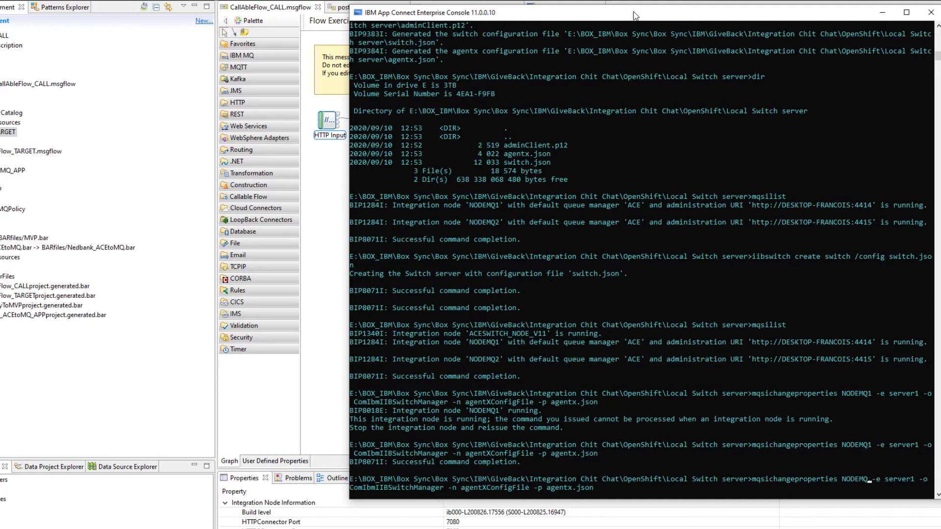
pyautogui.press('Right')
pyautogui.press('Right')
pyautogui.press('Right')
pyautogui.press('Right')
pyautogui.press('Right')
pyautogui.press('Right')
pyautogui.press('Right')
pyautogui.press('Right')
pyautogui.press('Right')
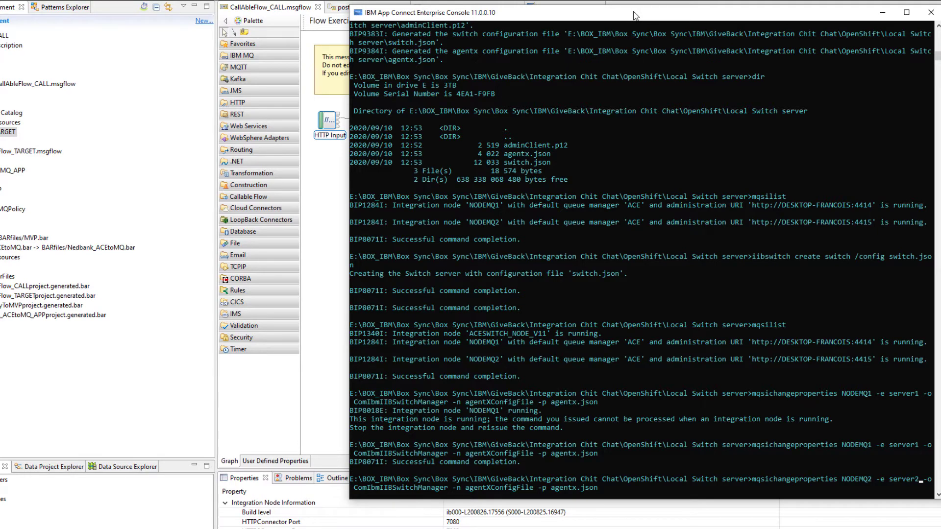
pyautogui.press('Return')
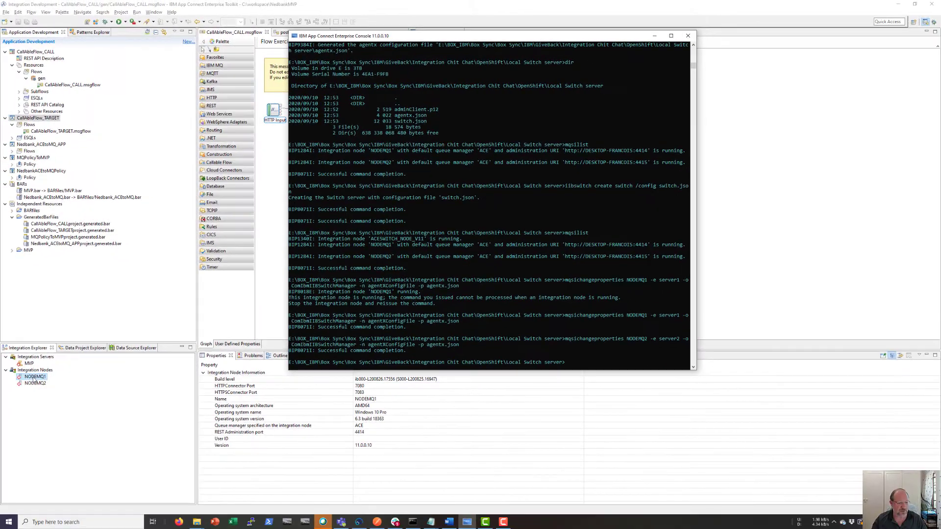
# Start NODEMQ1 and NODEMQ2 in the Toolkit, and expand server1 and server2 to show their deployed flows.
pyautogui.rightClick(35, 377)
pyautogui.click(56, 395)
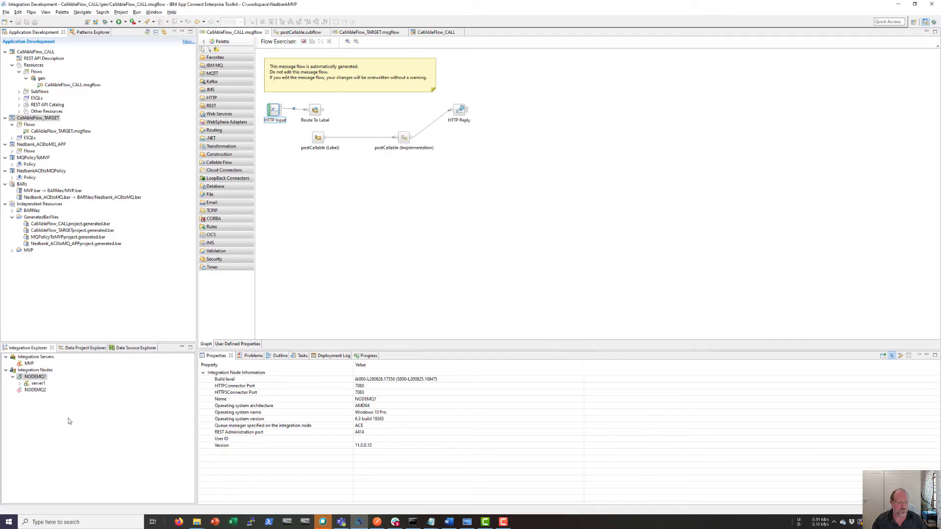
pyautogui.rightClick(34, 394)
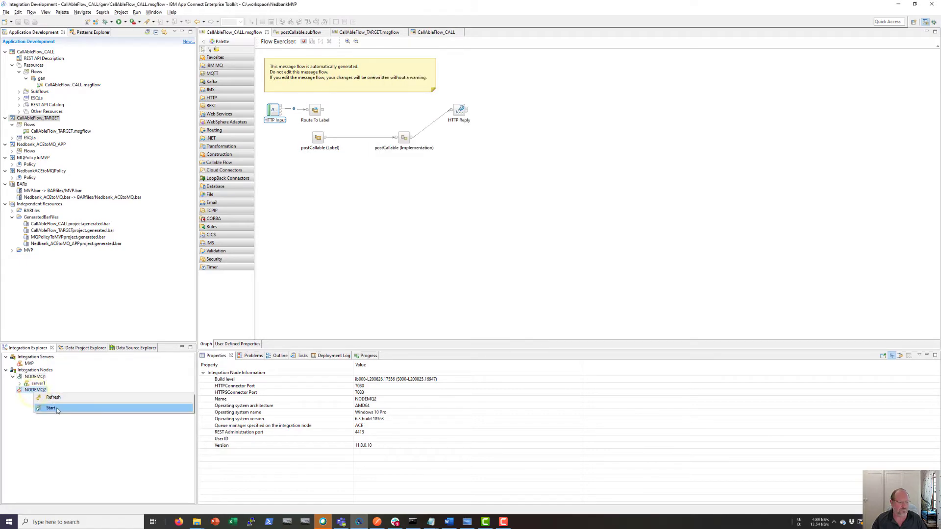
pyautogui.click(53, 408)
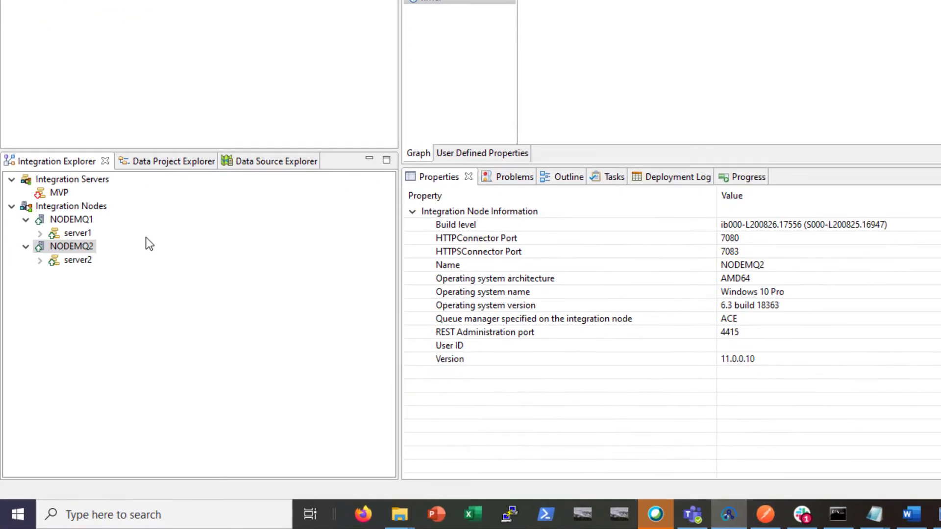
pyautogui.click(39, 233)
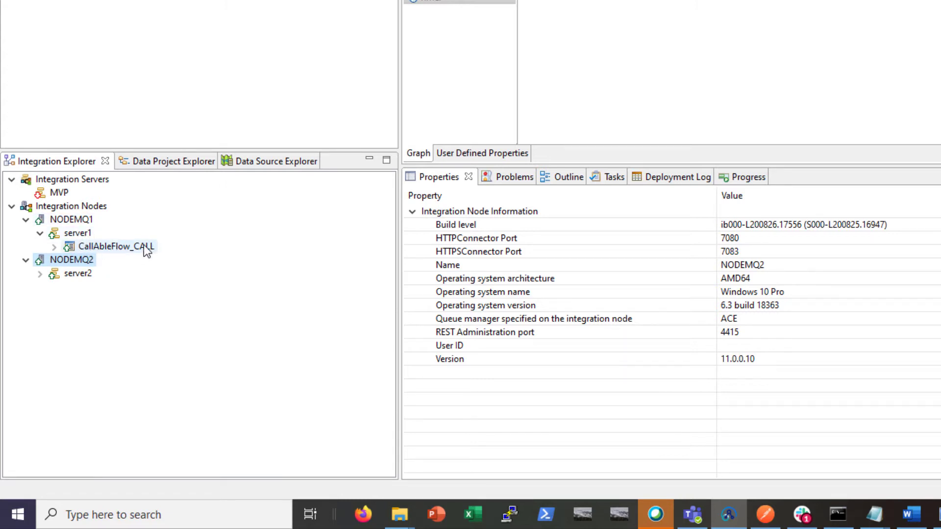
pyautogui.click(40, 274)
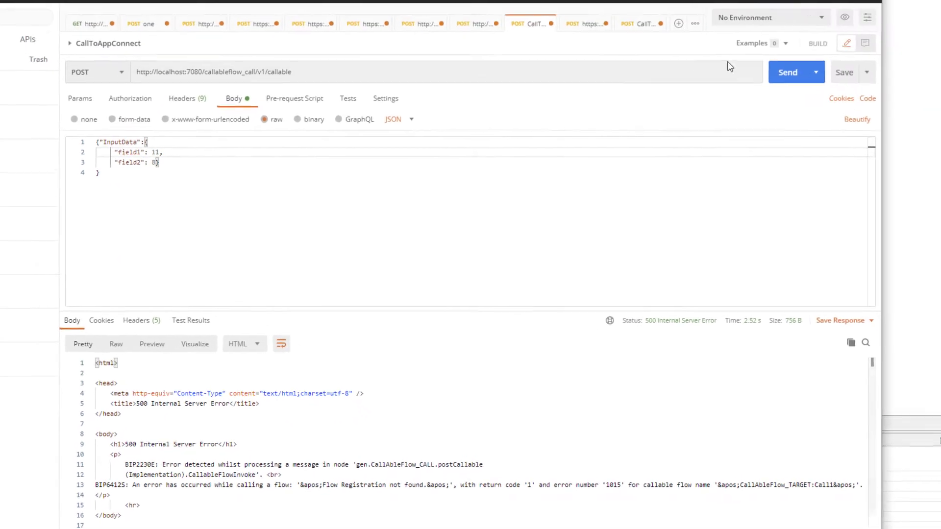
# Switch to Postman, send the callable flow POST request, and resend it with field2 set to 9.
pyautogui.click(773, 82)
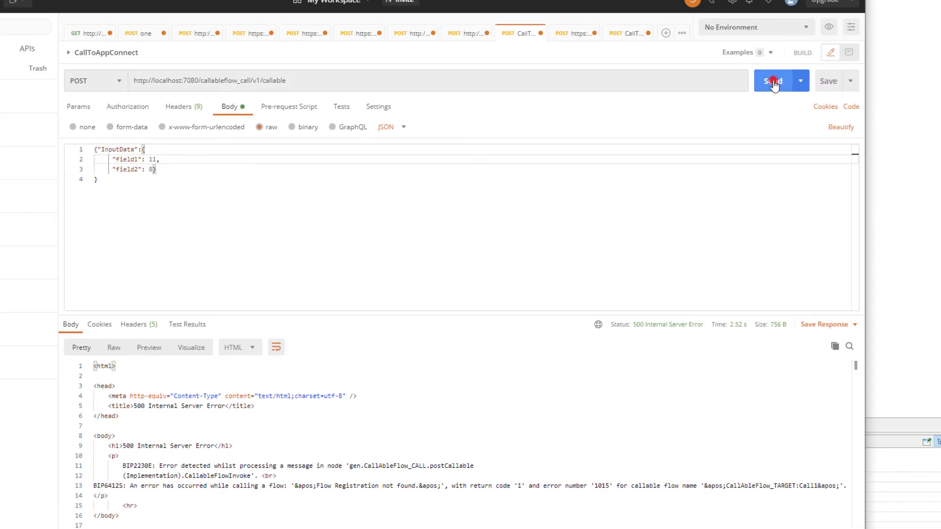
pyautogui.click(773, 82)
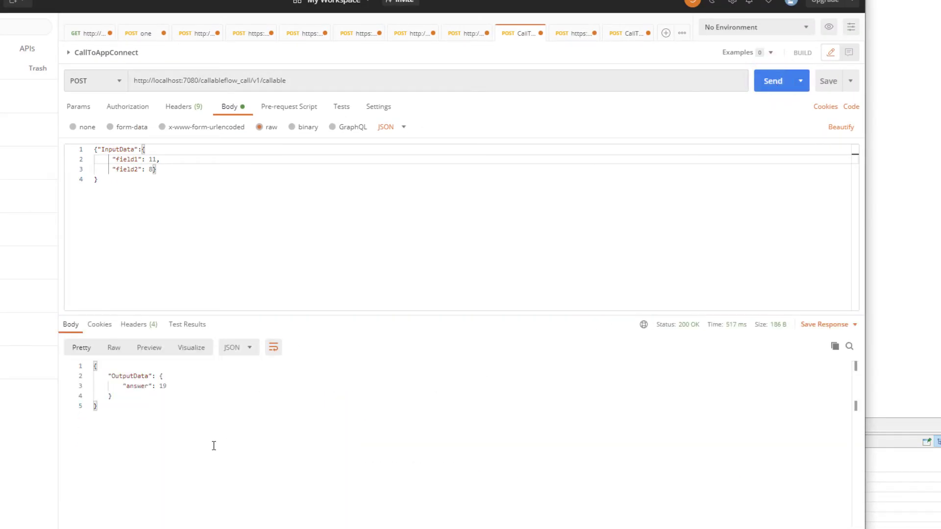
pyautogui.doubleClick(153, 169)
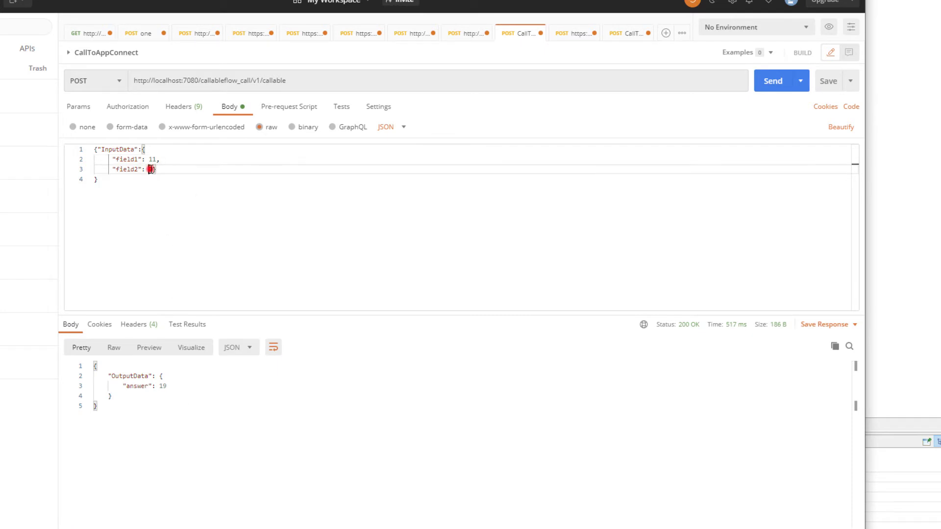
pyautogui.write('9')
pyautogui.click(773, 80)
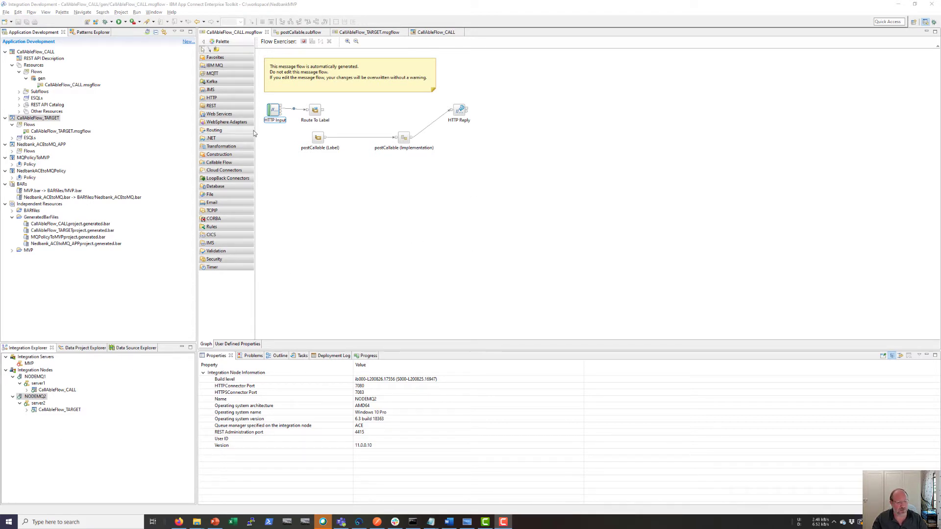
# Switch to the Toolkit and delete the deployed CallAbleFlow_CALL from server1 on NODEMQ1.
pyautogui.click(55, 391)
pyautogui.rightClick(55, 390)
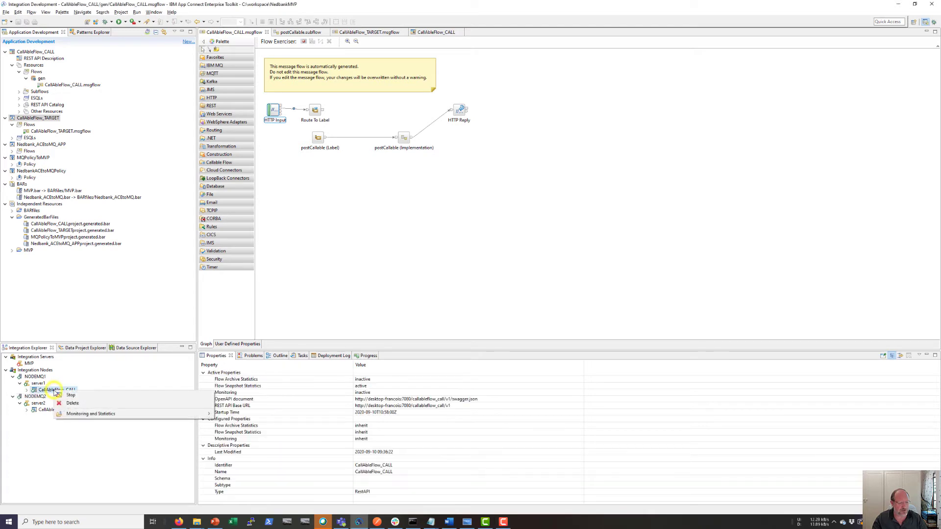
pyautogui.click(74, 403)
pyautogui.click(509, 264)
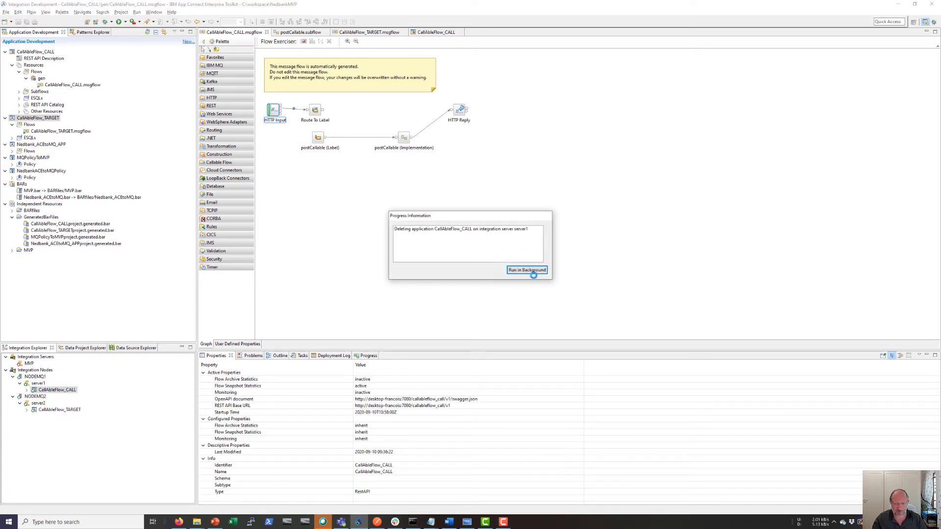
pyautogui.click(532, 272)
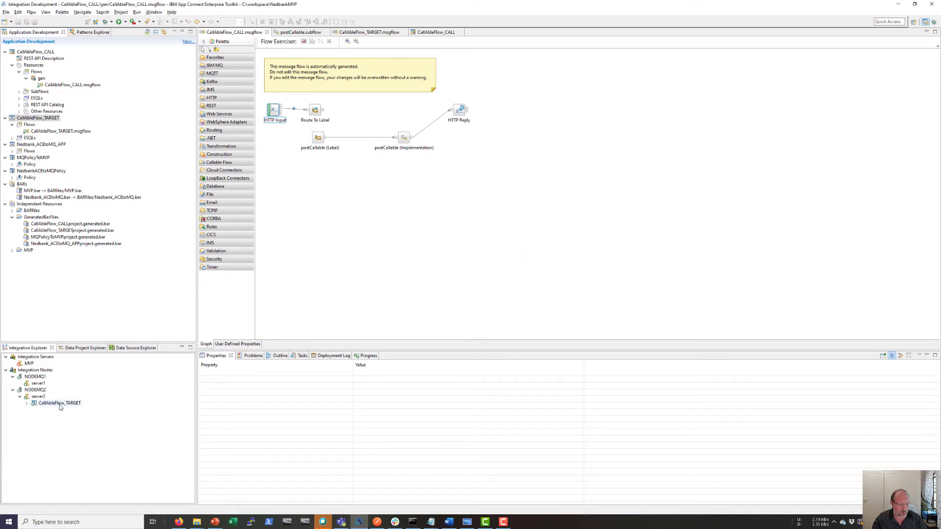
# Delete the deployed CallAbleFlow_TARGET application from server2 on NODEMQ2.
pyautogui.rightClick(60, 406)
pyautogui.click(75, 417)
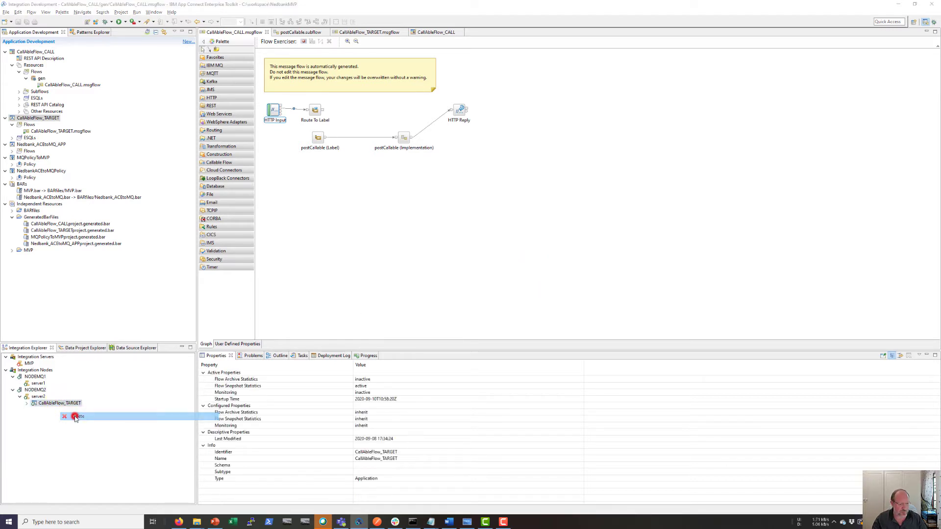
pyautogui.click(508, 264)
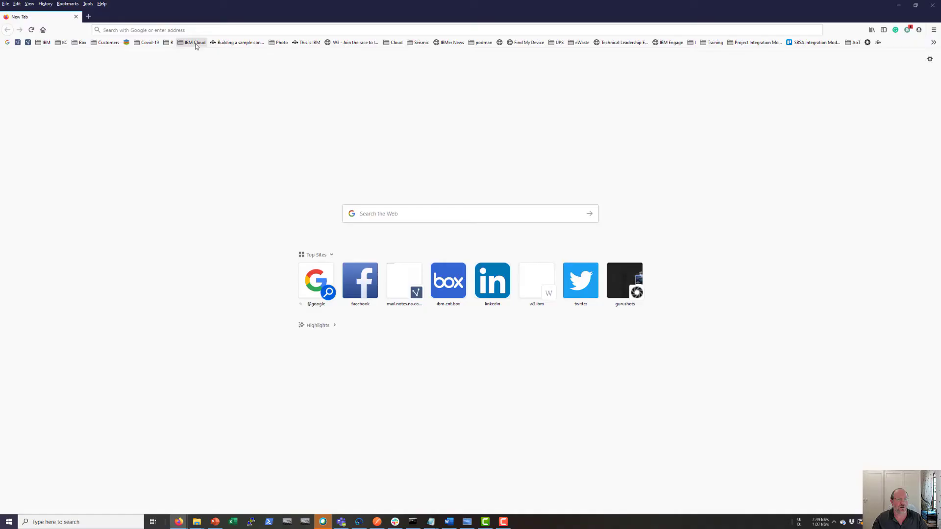
# Switch to Firefox, open the bookmarked IBM Cloud Pak for Integration, and show the servers of the fvdm-app-connect dashboard.
pyautogui.click(195, 43)
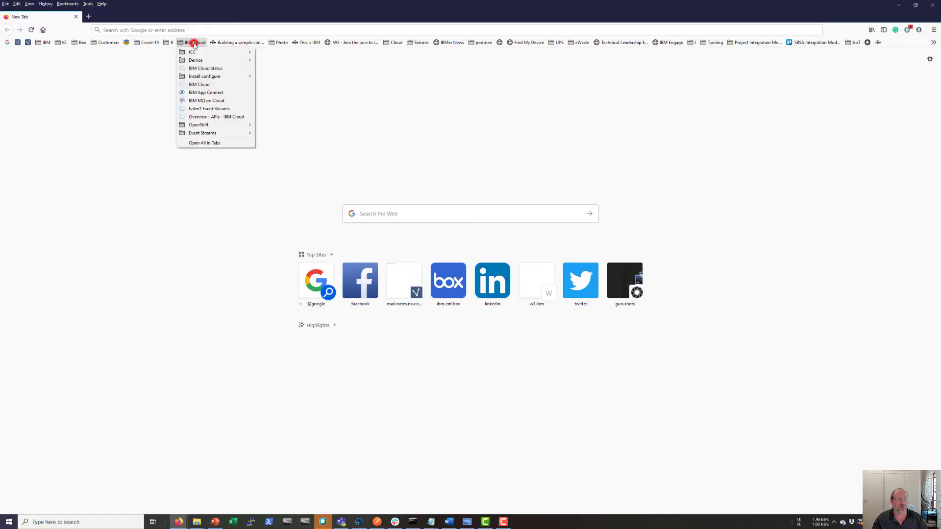
pyautogui.moveTo(244, 54)
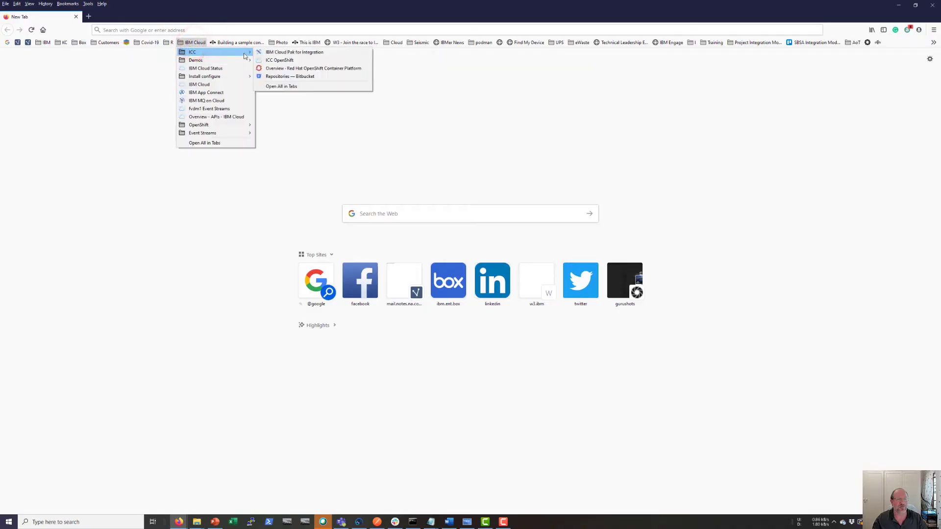
pyautogui.click(302, 52)
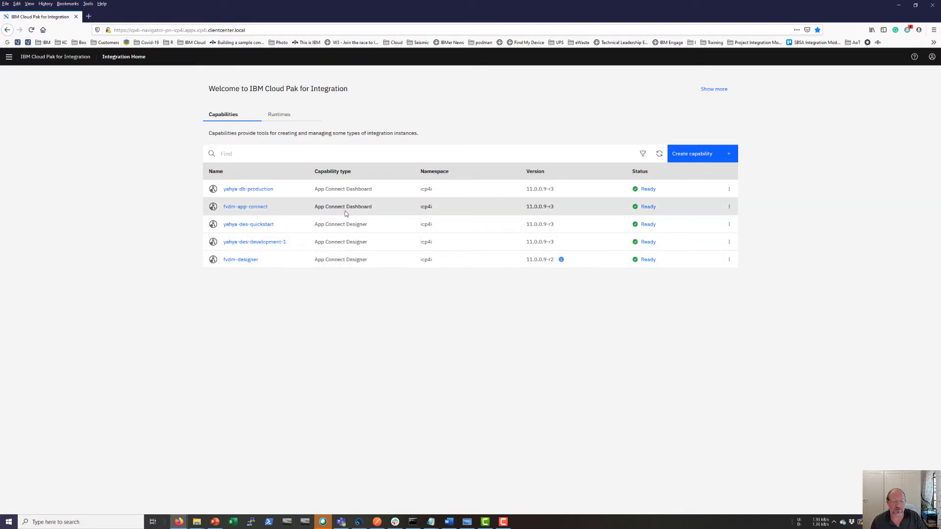
pyautogui.click(246, 208)
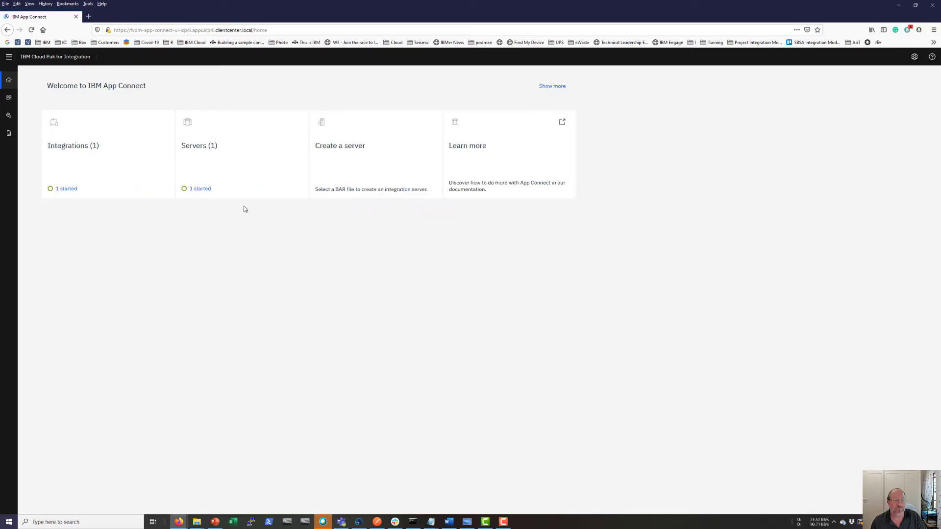
pyautogui.click(225, 153)
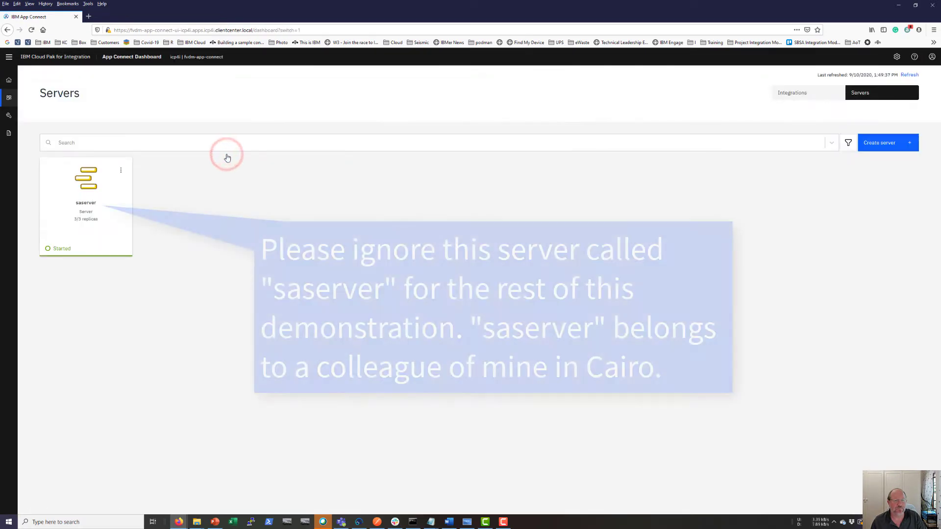
# Show the dashboard's BAR files and import CallAbleFlow_CALLproject.generated.bar from the GeneratedBarFiles folder.
pyautogui.click(9, 133)
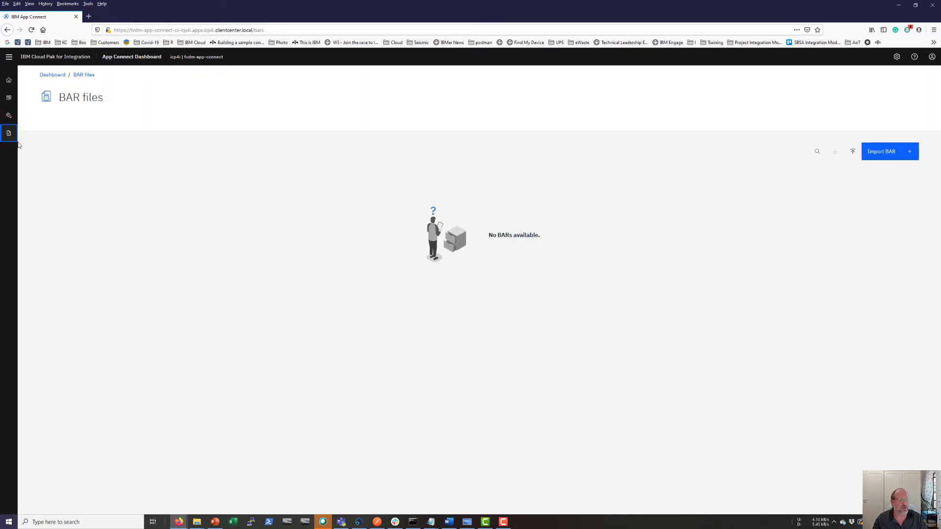
pyautogui.click(876, 153)
pyautogui.click(839, 109)
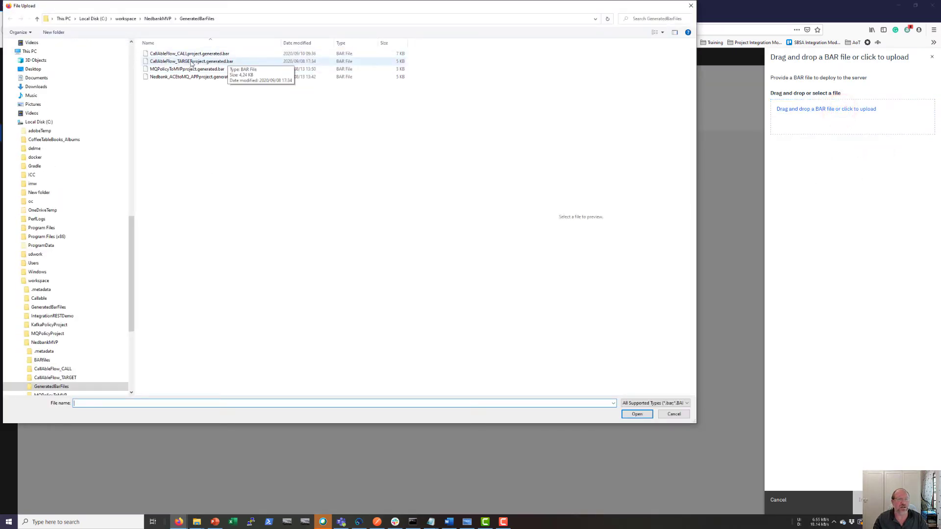
pyautogui.click(181, 54)
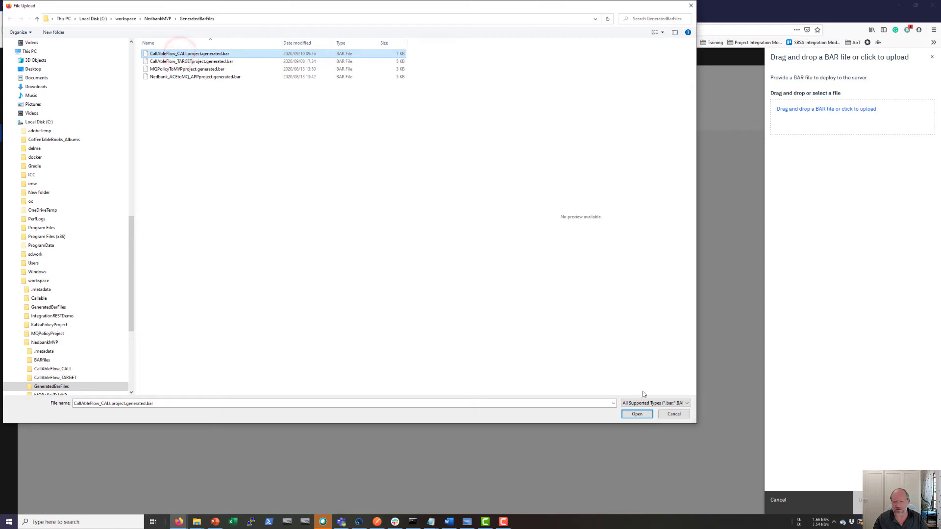
pyautogui.click(637, 415)
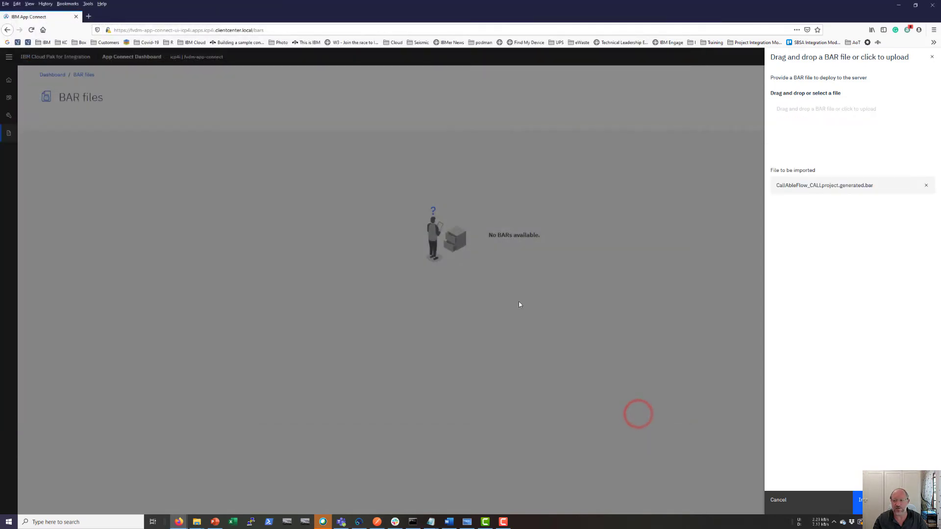
pyautogui.click(861, 500)
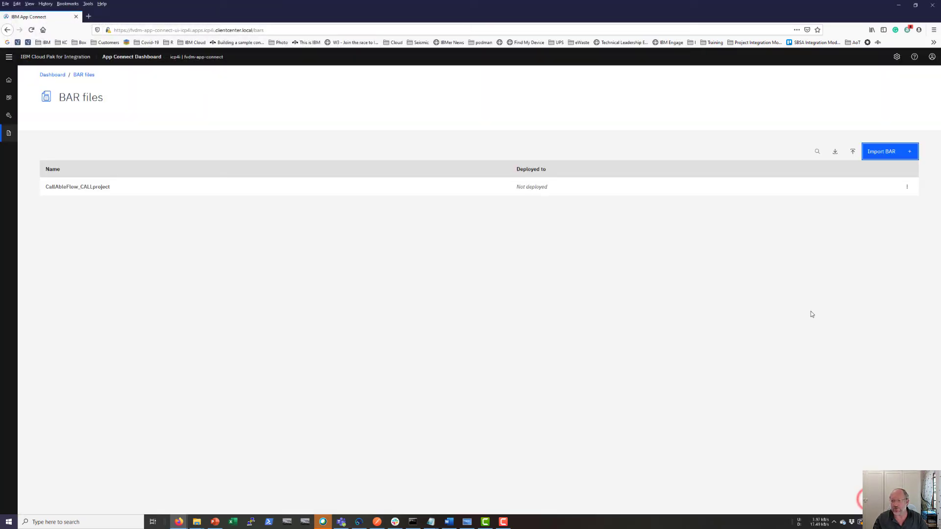
# Import CallAbleFlow_TARGETproject.generated.bar into the dashboard's BAR files.
pyautogui.click(878, 153)
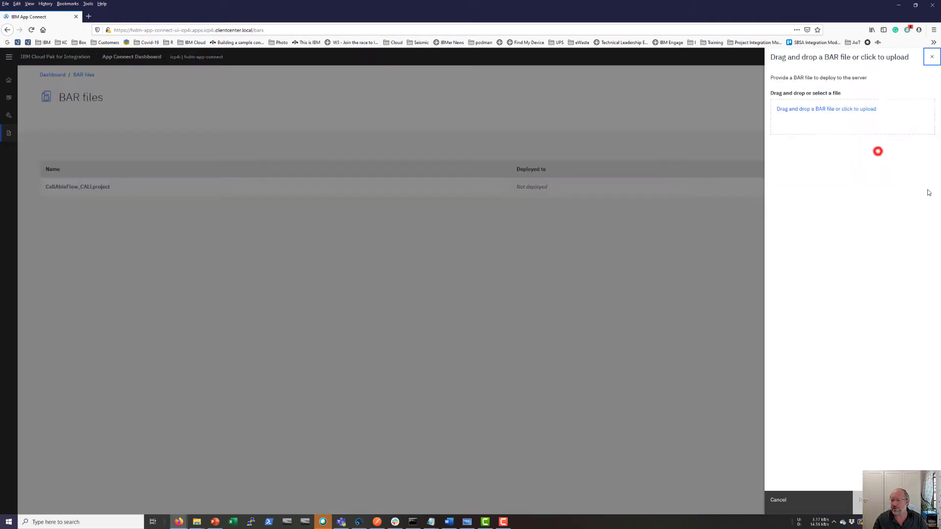
pyautogui.click(842, 110)
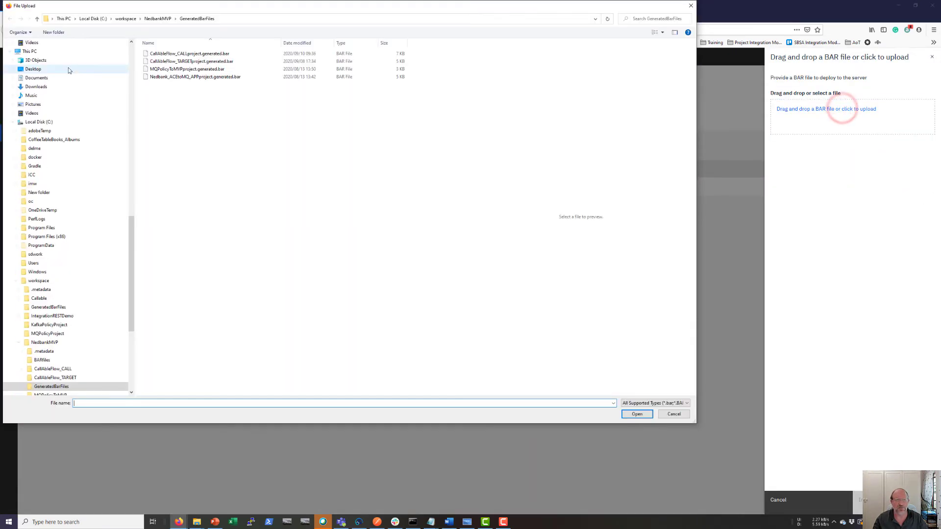
pyautogui.click(192, 61)
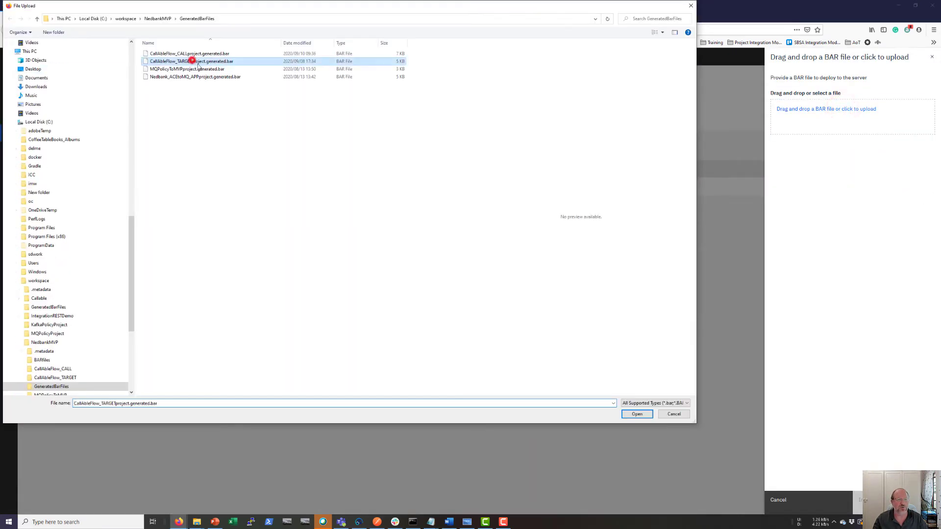
pyautogui.click(636, 414)
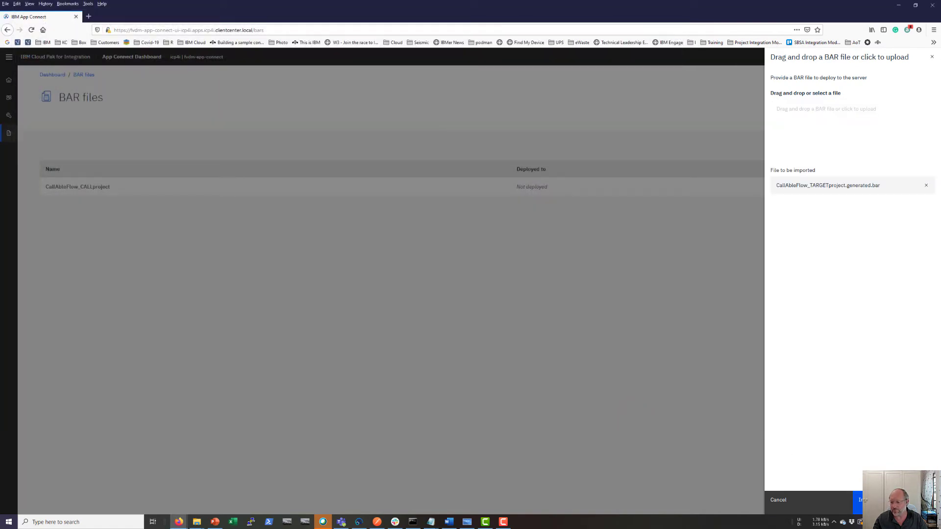
pyautogui.click(863, 500)
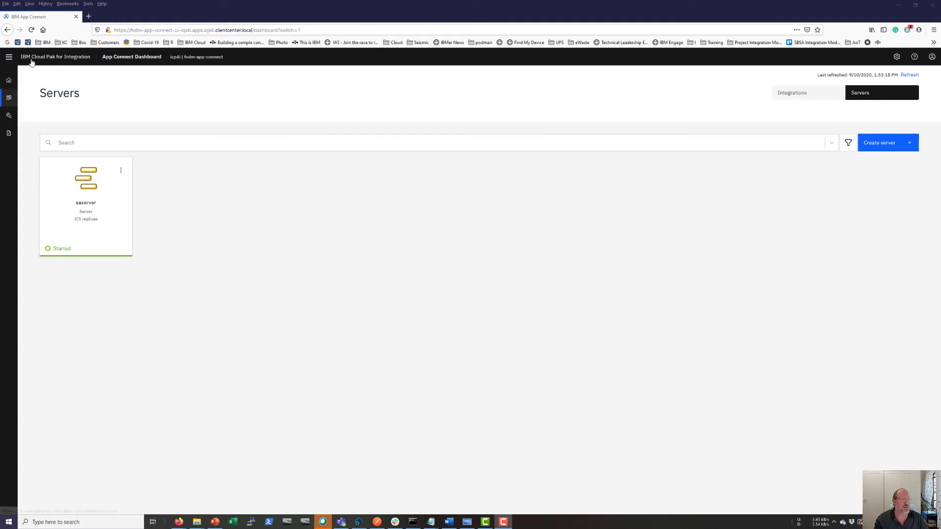
# Go to the OpenShift Console and show the switch servers of the installed IBM App Connect operator.
pyautogui.click(9, 58)
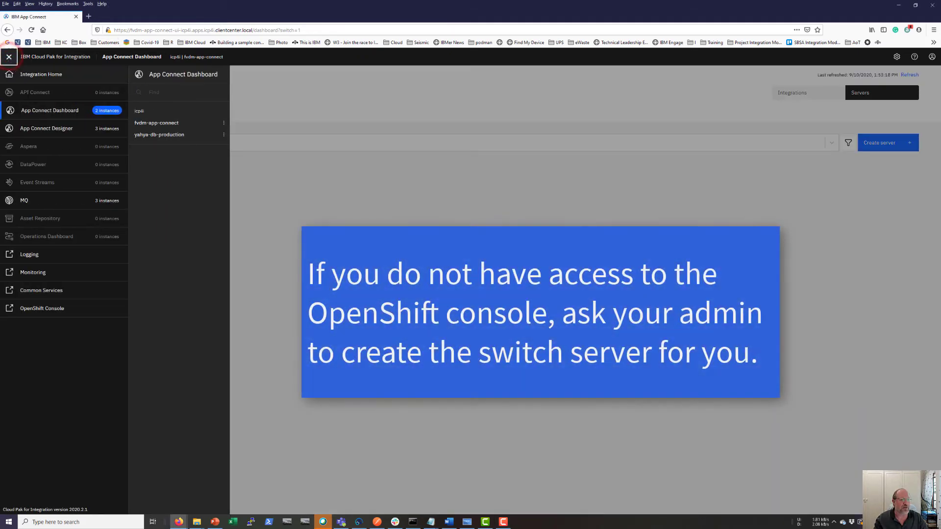
pyautogui.click(44, 310)
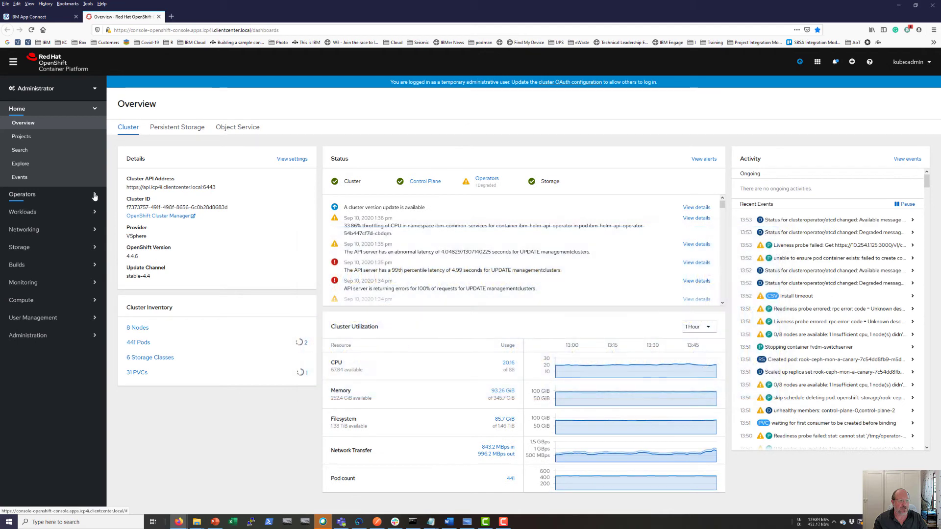
pyautogui.click(93, 195)
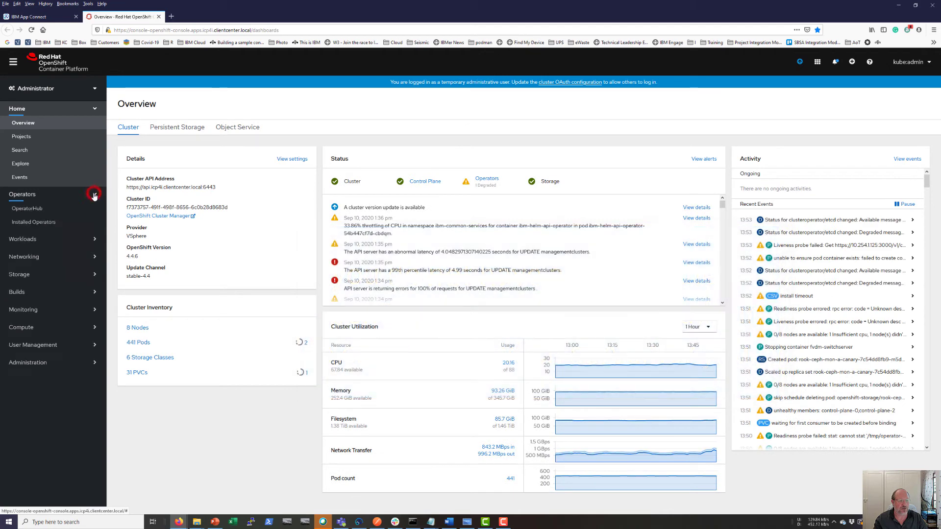
pyautogui.click(27, 224)
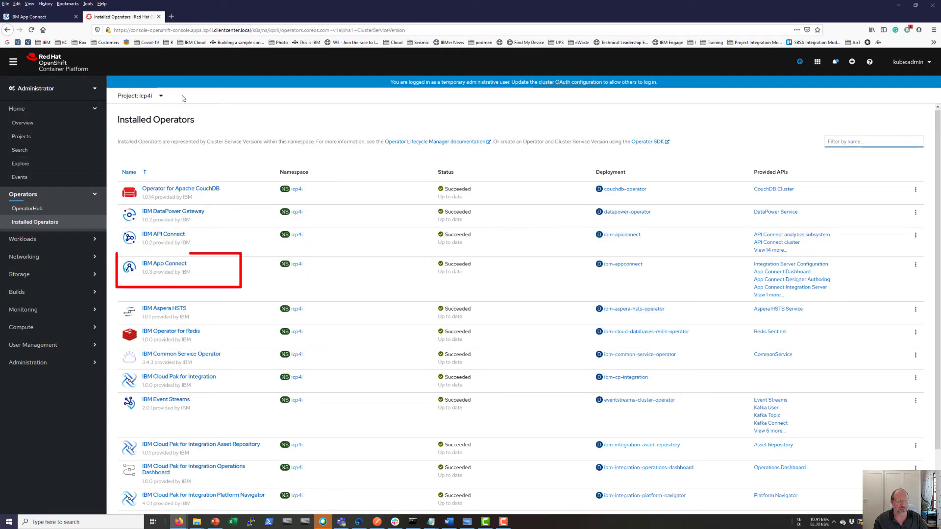
pyautogui.click(164, 265)
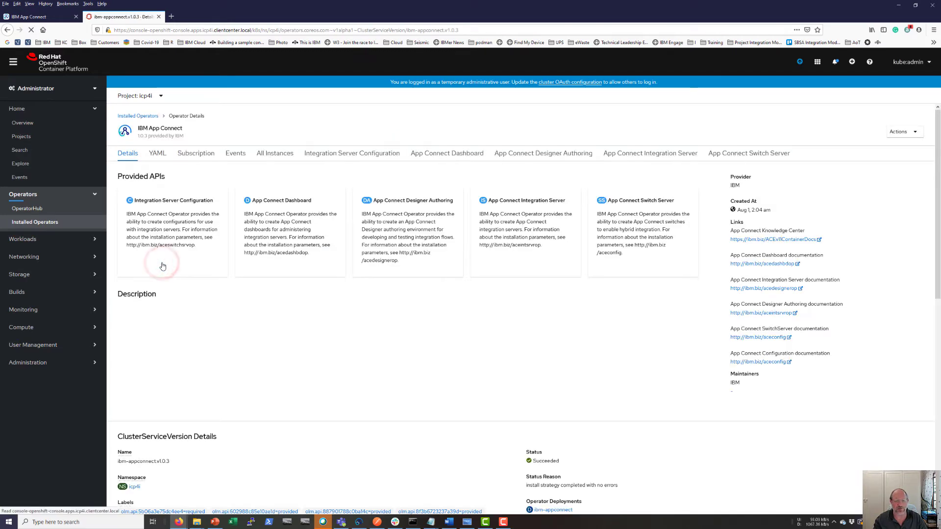
pyautogui.click(740, 154)
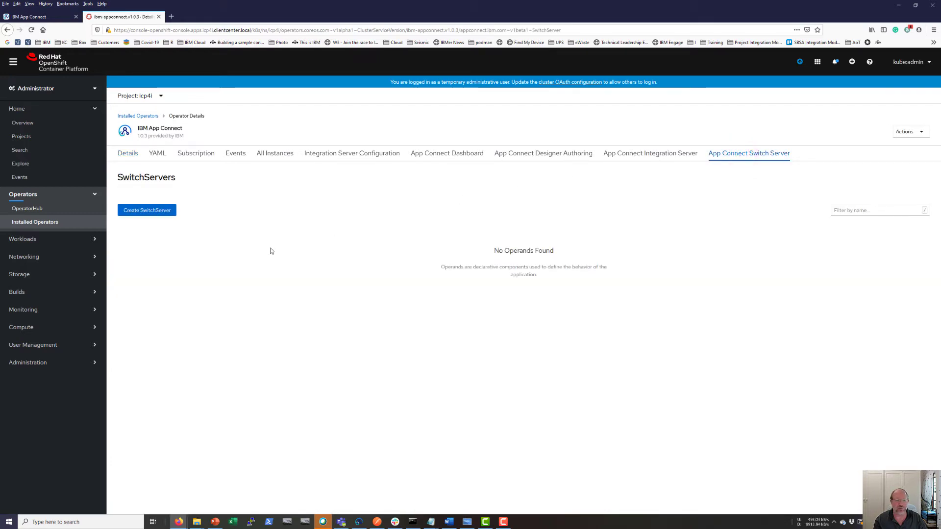
# Start a new SwitchServer definition and set its metadata name to fvdm-switchserver.
pyautogui.click(142, 212)
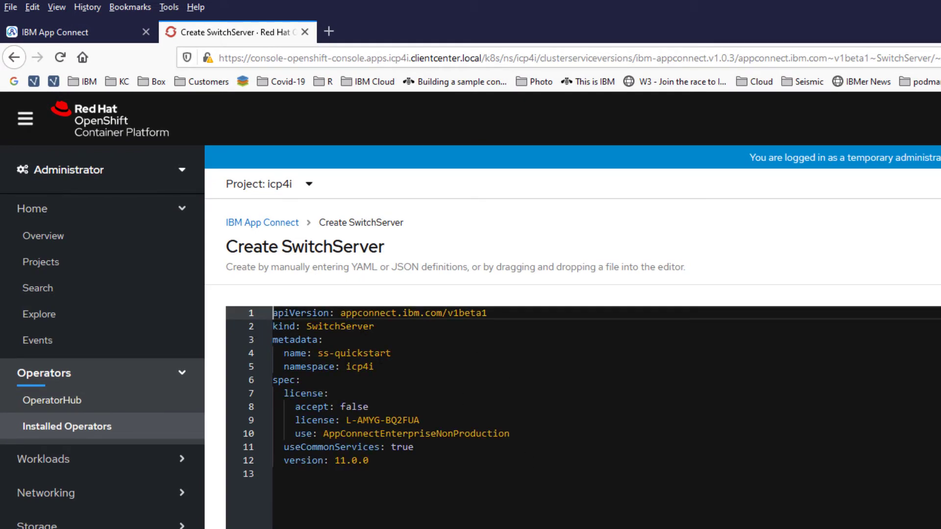
pyautogui.click(392, 353)
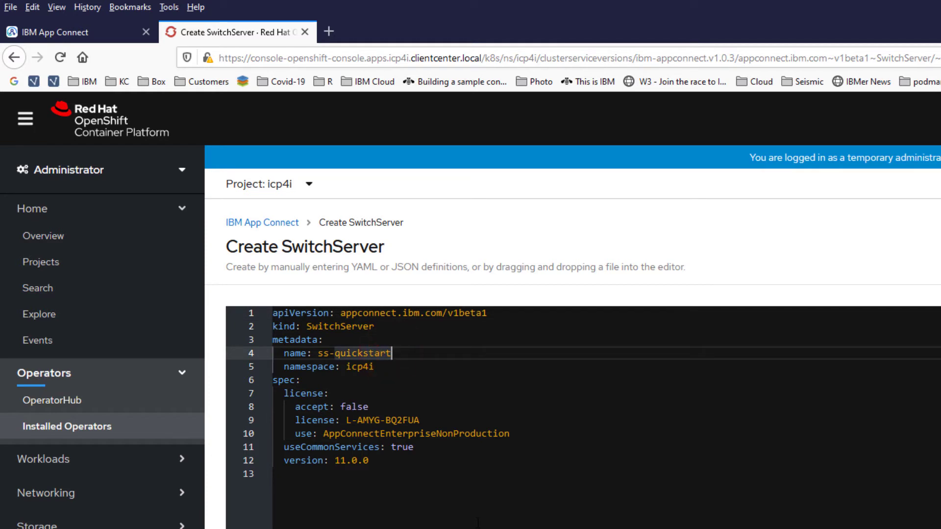
pyautogui.press('BackSpace')
pyautogui.press('BackSpace')
pyautogui.press('BackSpace')
pyautogui.press('BackSpace')
pyautogui.press('BackSpace')
pyautogui.press('BackSpace')
pyautogui.press('BackSpace')
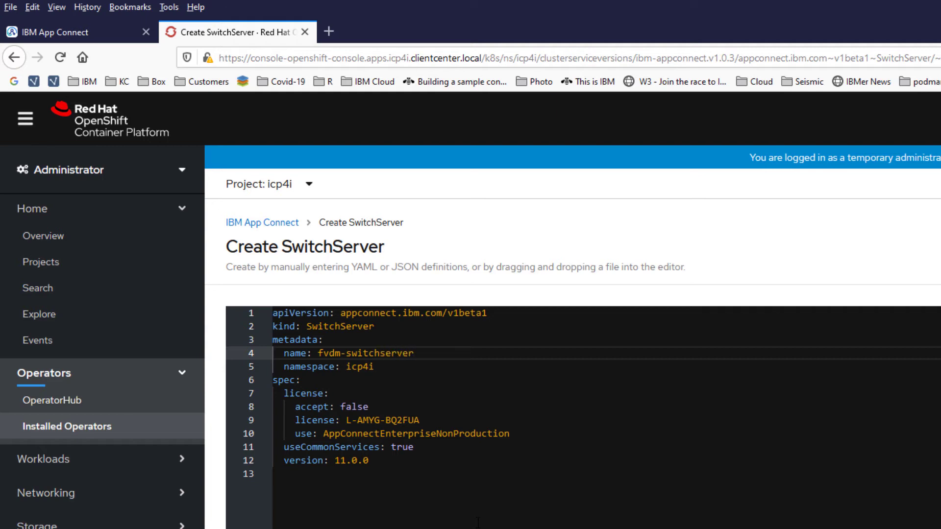
# Set the license accept value to true in the YAML and create the switch server.
pyautogui.click(368, 406)
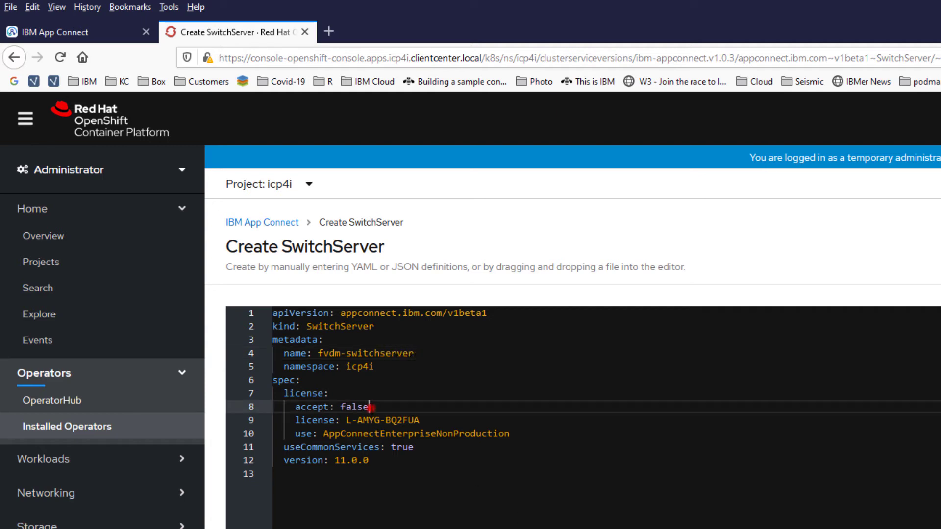
pyautogui.press('BackSpace')
pyautogui.press('BackSpace')
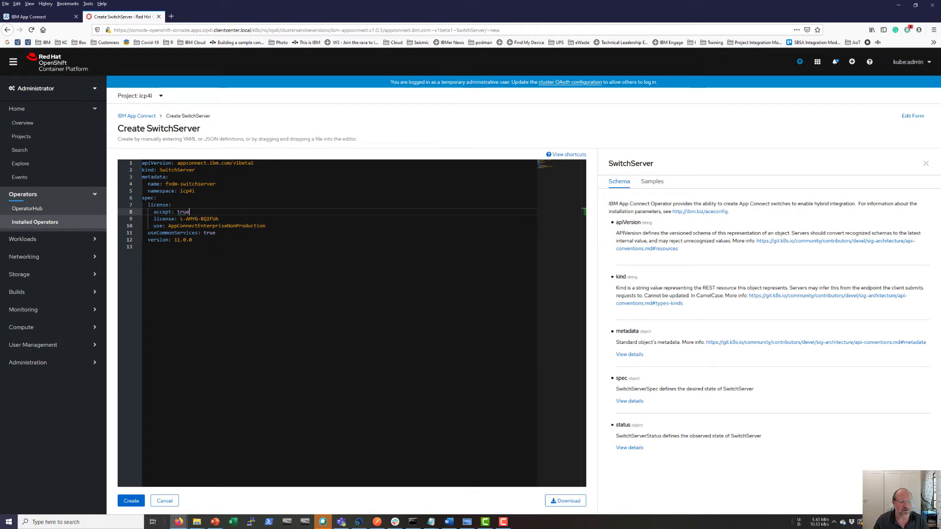
pyautogui.click(131, 500)
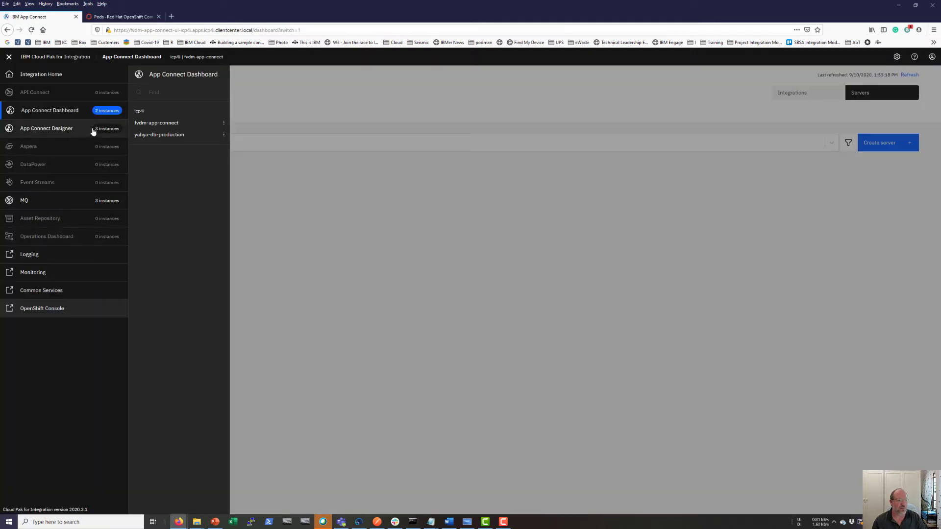
# Return to the servers of the fvdm-app-connect dashboard and start a new integration server of type Toolkit integration.
pyautogui.click(160, 125)
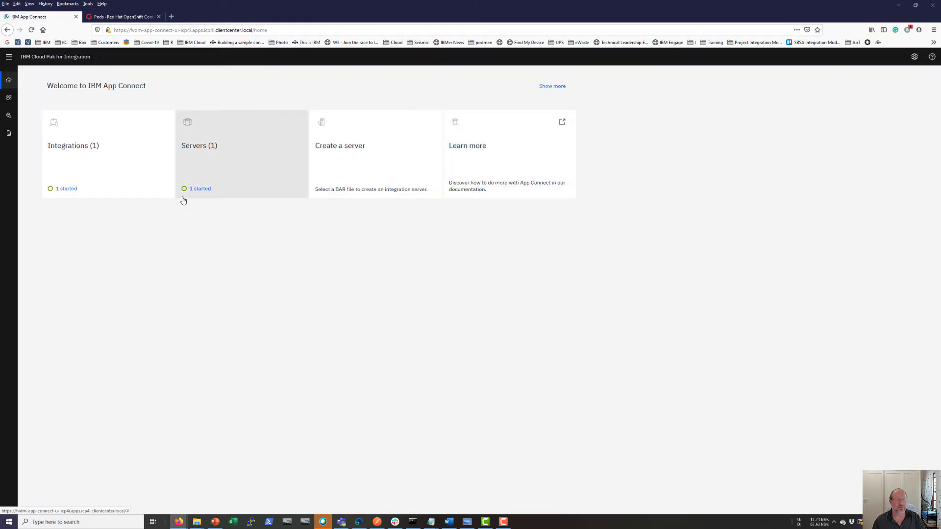
pyautogui.click(204, 145)
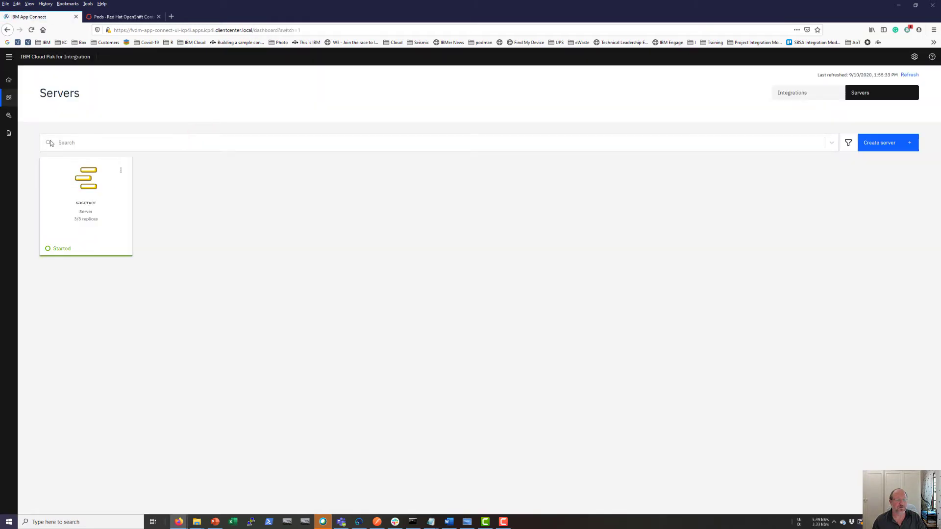
pyautogui.click(878, 143)
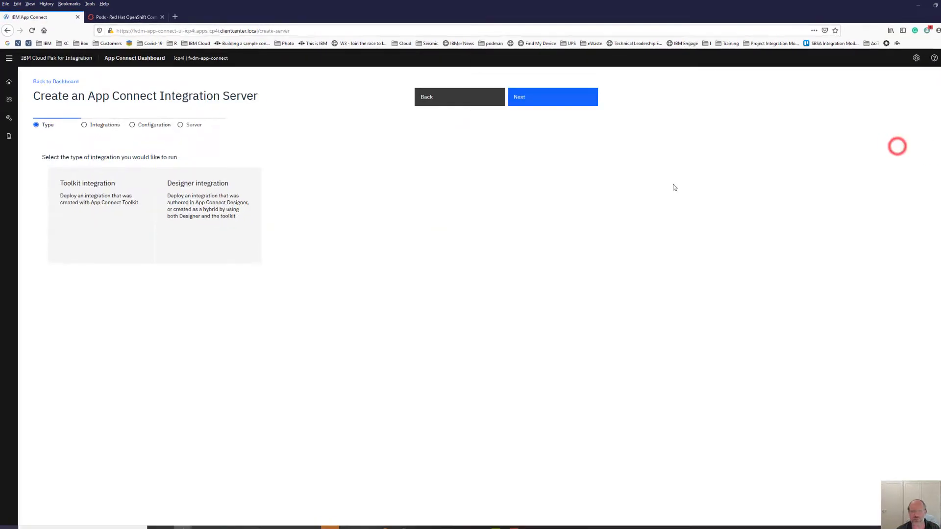
pyautogui.click(120, 247)
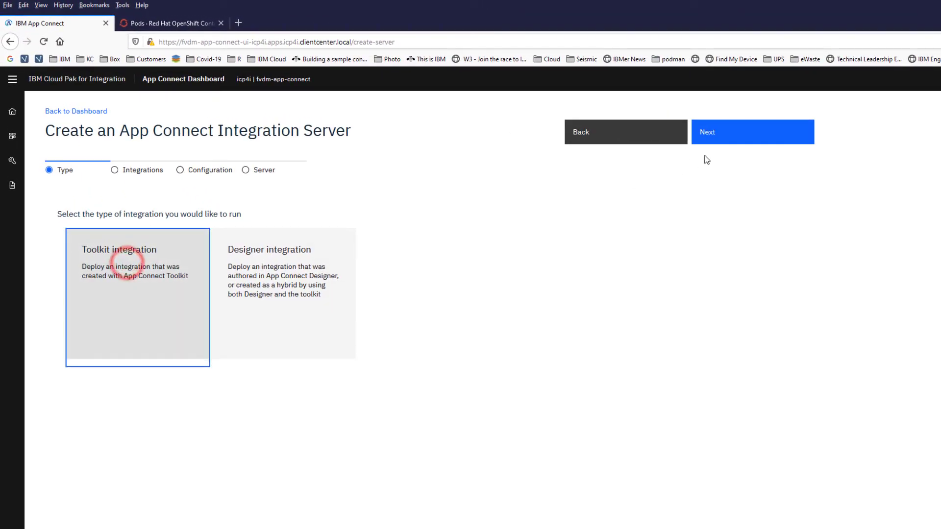
pyautogui.click(709, 139)
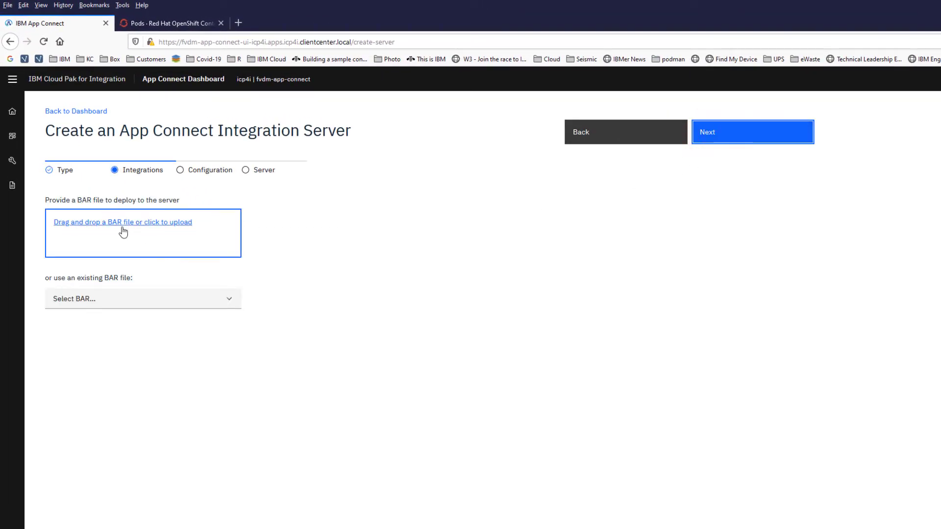
# Choose the existing CallAbleFlow_CALLproject BAR for the server and apply the fvdm-switchserver-agentx configuration.
pyautogui.click(128, 305)
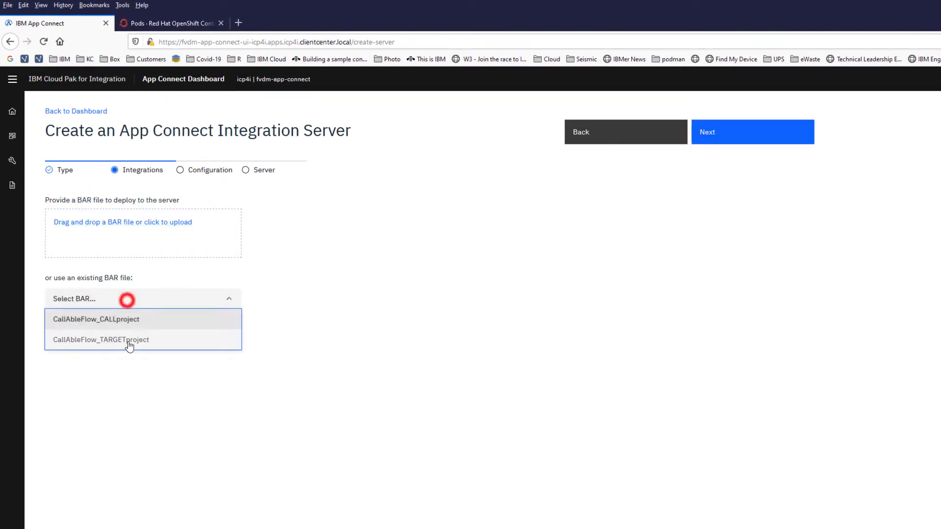
pyautogui.click(87, 320)
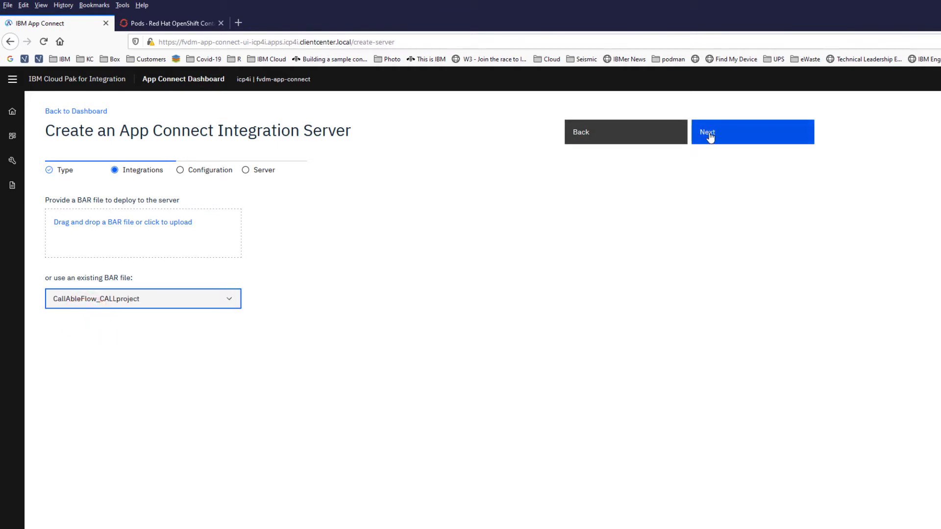
pyautogui.click(709, 134)
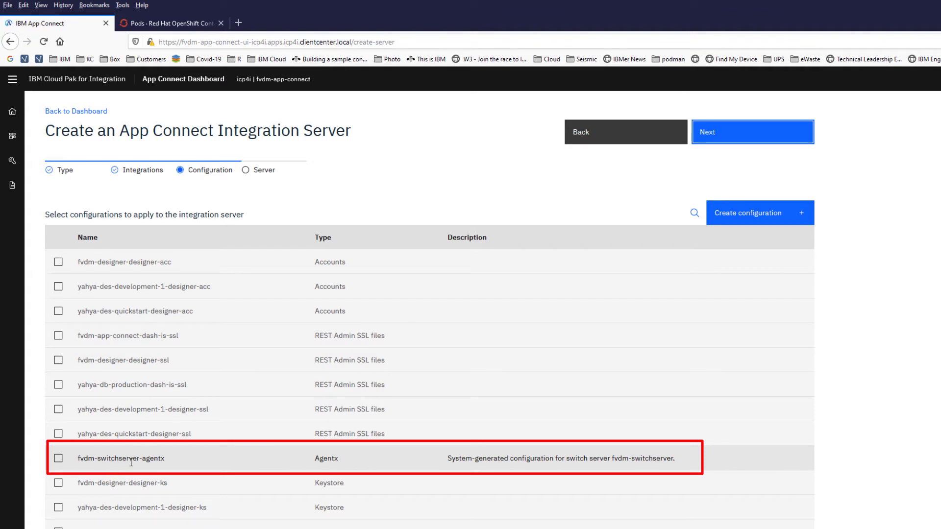
pyautogui.click(59, 459)
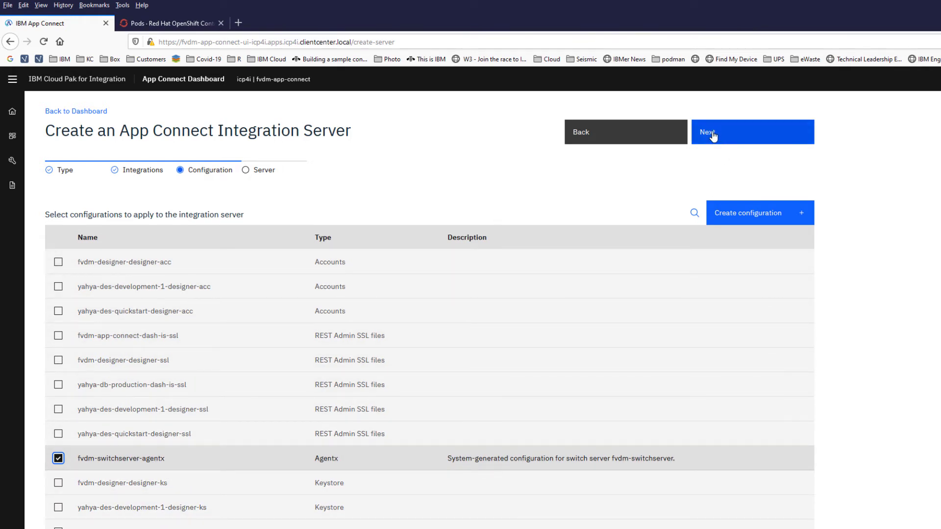
pyautogui.click(710, 136)
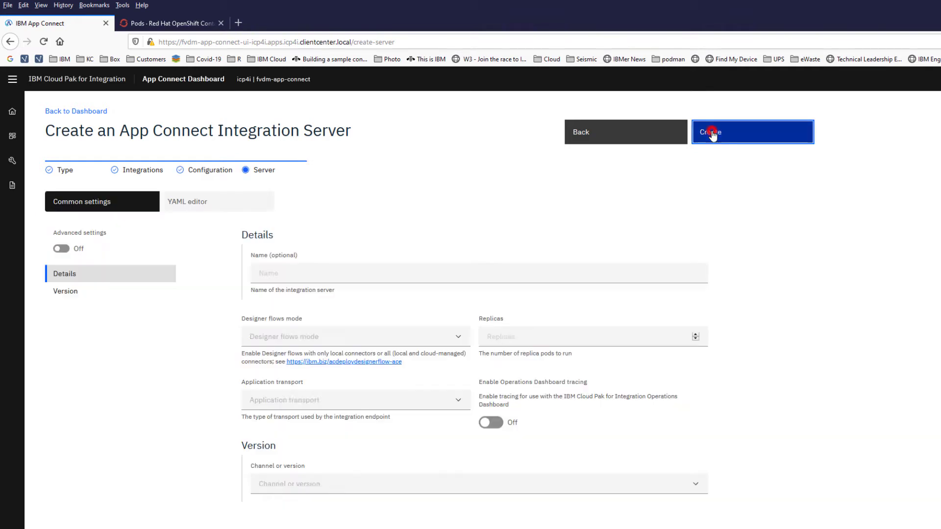
# Name the integration server fvdm-call, set its replicas to 1, and create it.
pyautogui.tripleClick(293, 272)
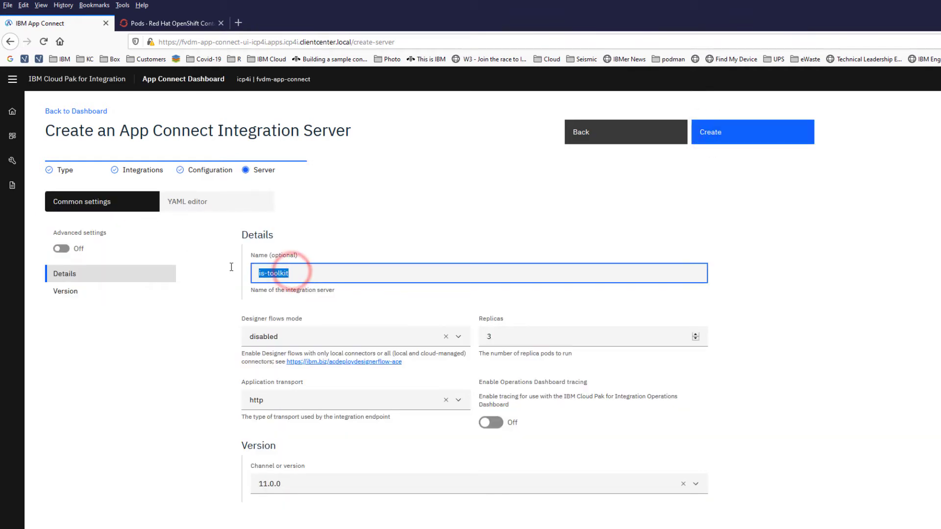
pyautogui.write('fvdm')
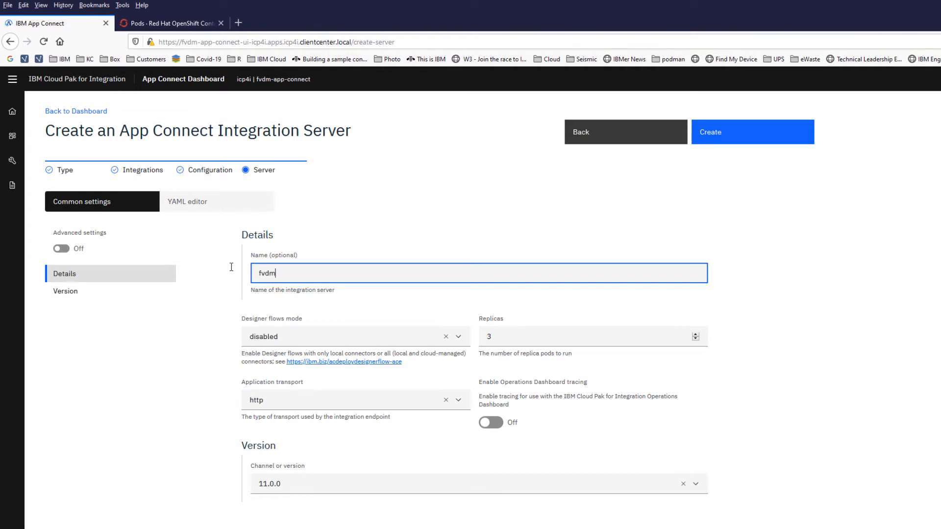
pyautogui.write('-call')
pyautogui.click(492, 335)
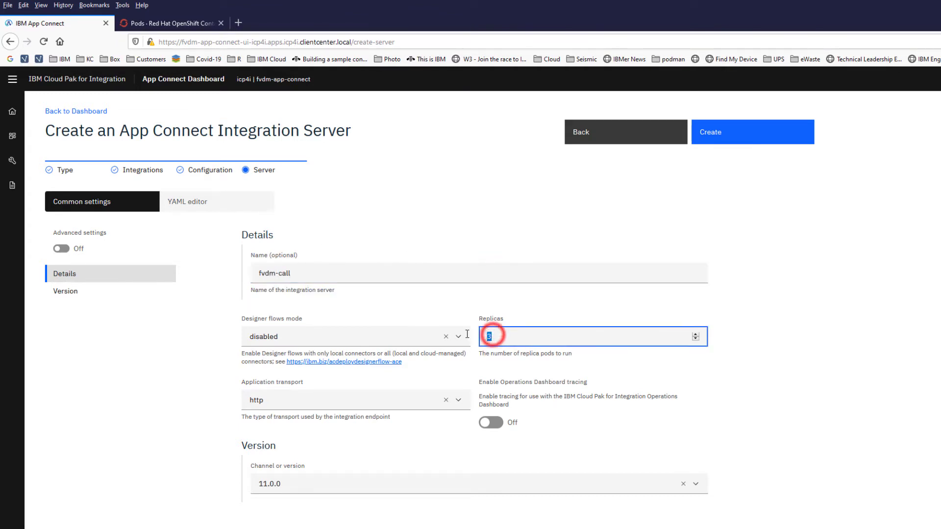
pyautogui.press('BackSpace')
pyautogui.write('1')
pyautogui.press('Tab')
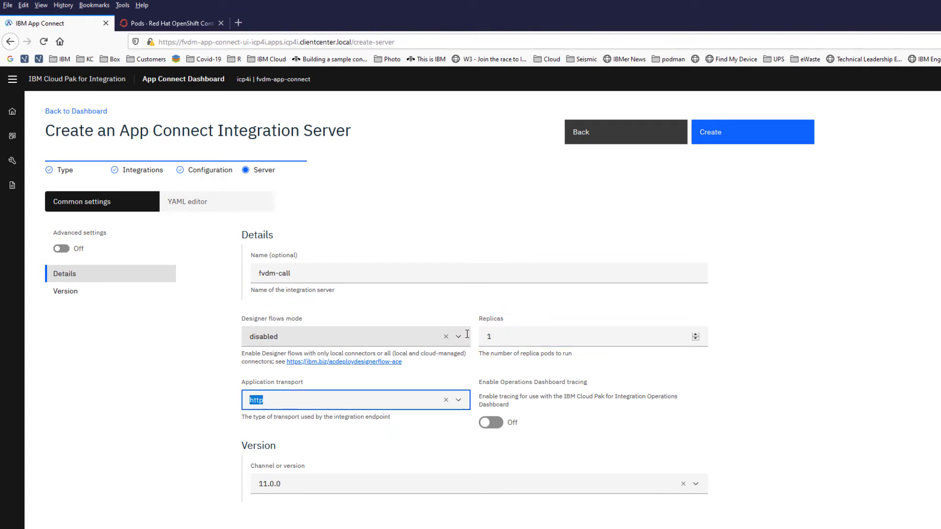
pyautogui.click(718, 138)
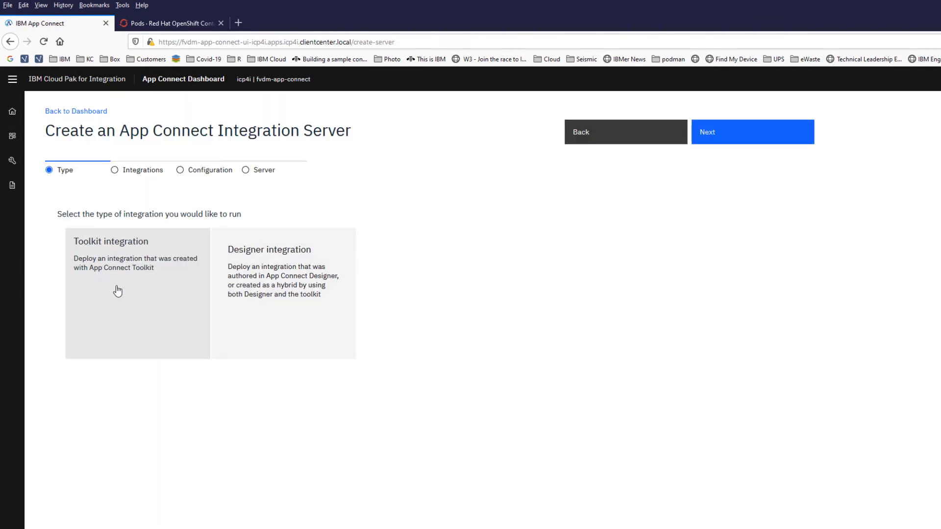
# Start another Toolkit integration server using the existing CallAbleFlow_TARGETproject BAR and the fvdm-switchserver-agentx configuration.
pyautogui.click(103, 270)
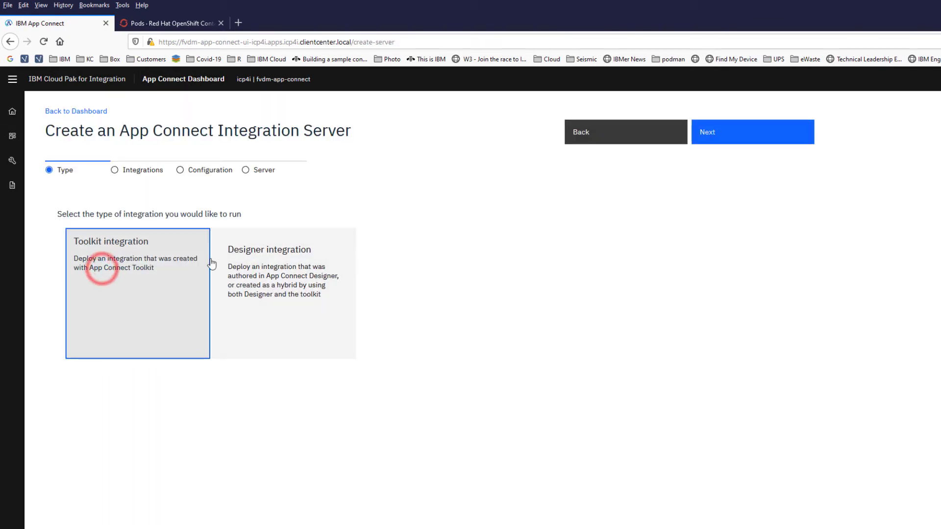
pyautogui.click(713, 136)
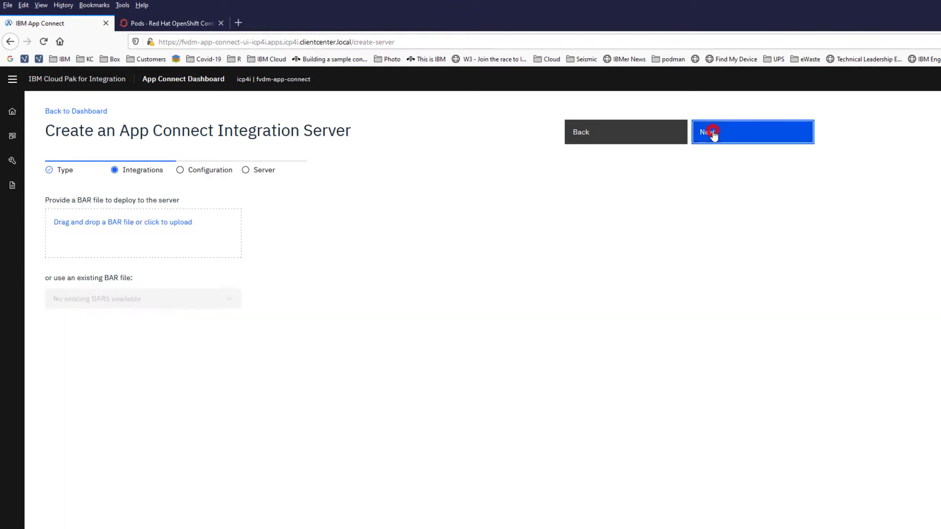
pyautogui.click(106, 308)
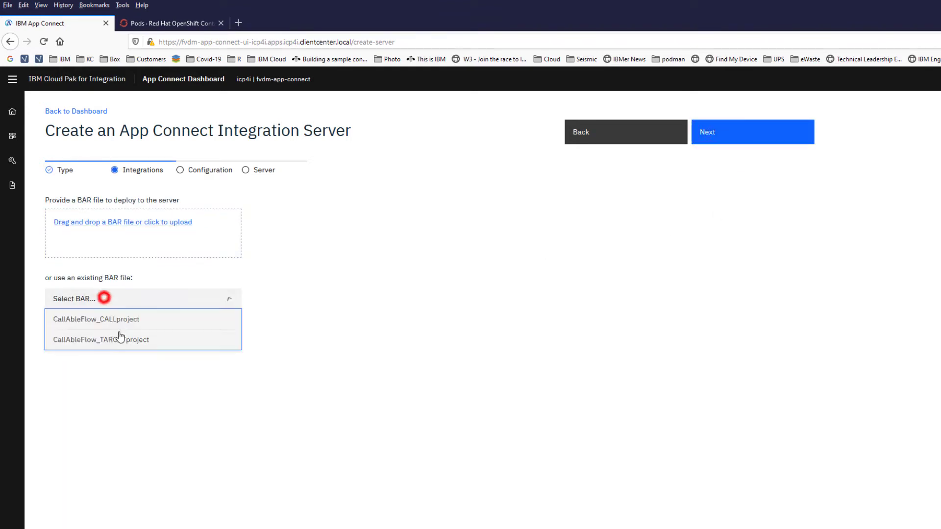
pyautogui.click(107, 338)
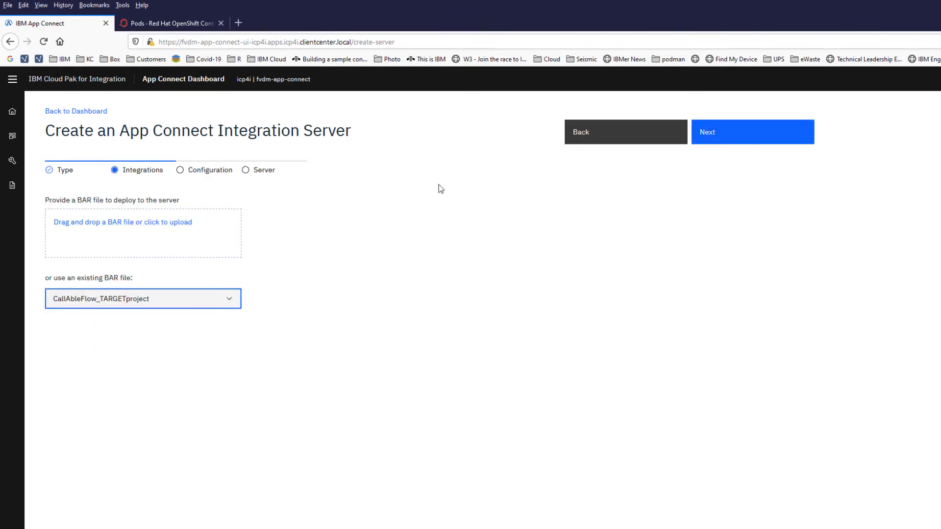
pyautogui.click(707, 137)
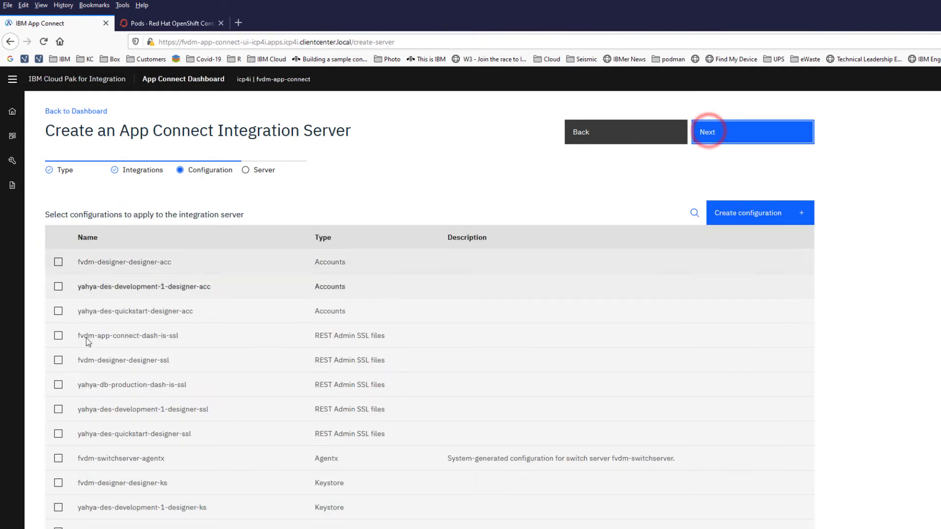
pyautogui.click(58, 458)
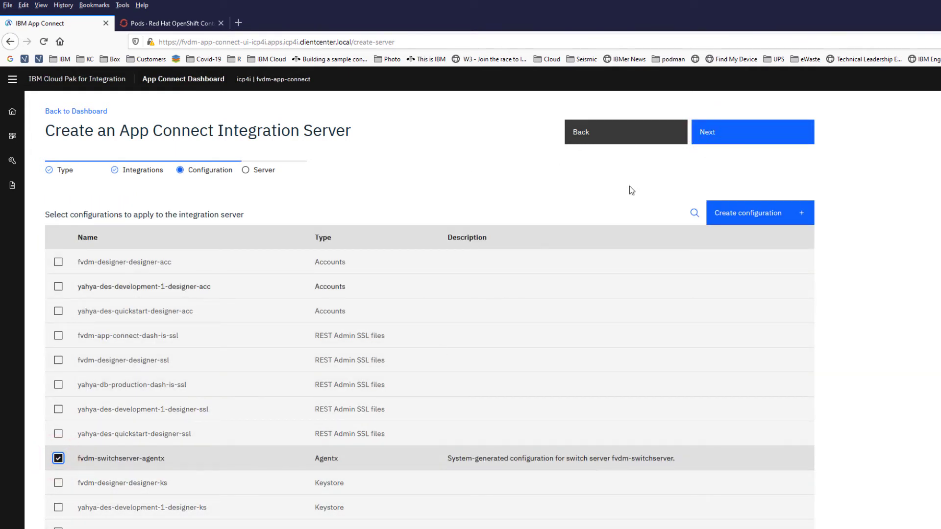
pyautogui.click(710, 132)
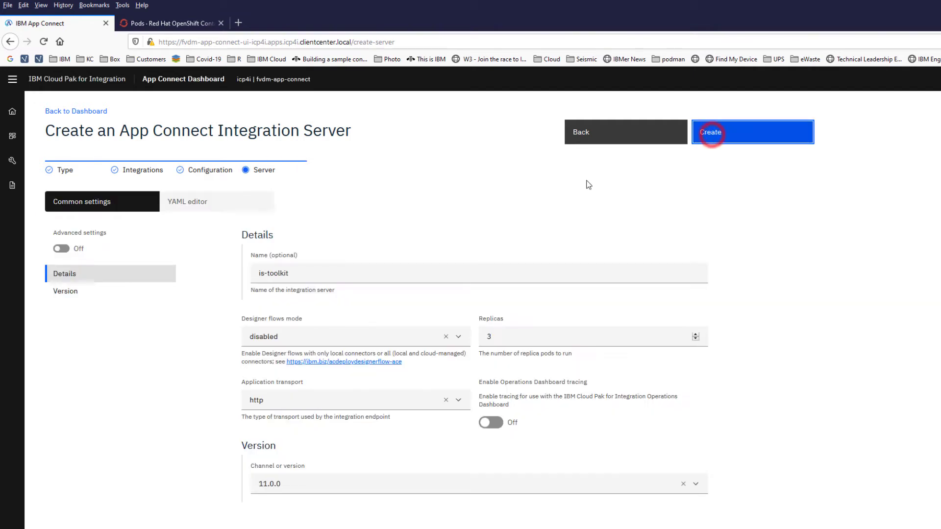
# Name the second integration server fvdm-target, set its replicas to 1, and create it.
pyautogui.tripleClick(302, 271)
pyautogui.write('fv')
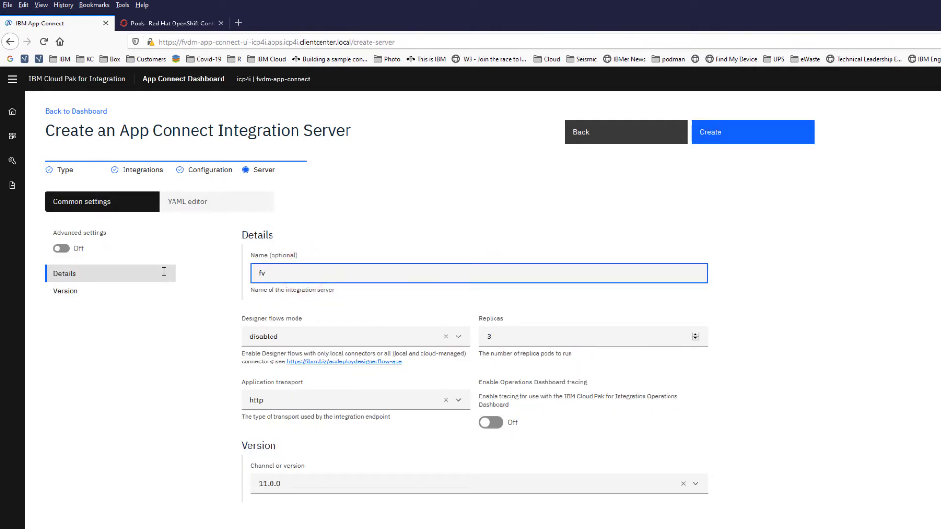
pyautogui.write('dm-target')
pyautogui.doubleClick(490, 337)
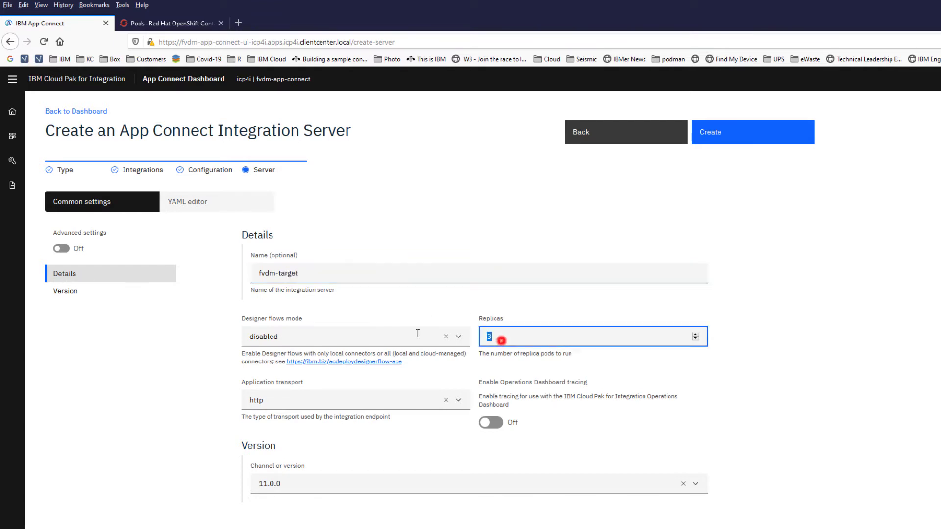
pyautogui.write('1')
pyautogui.press('Tab')
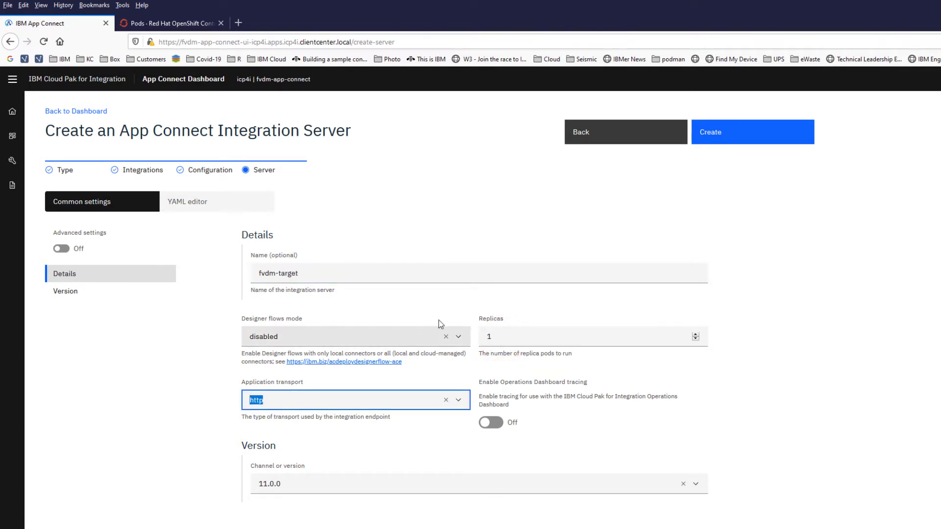
pyautogui.click(717, 133)
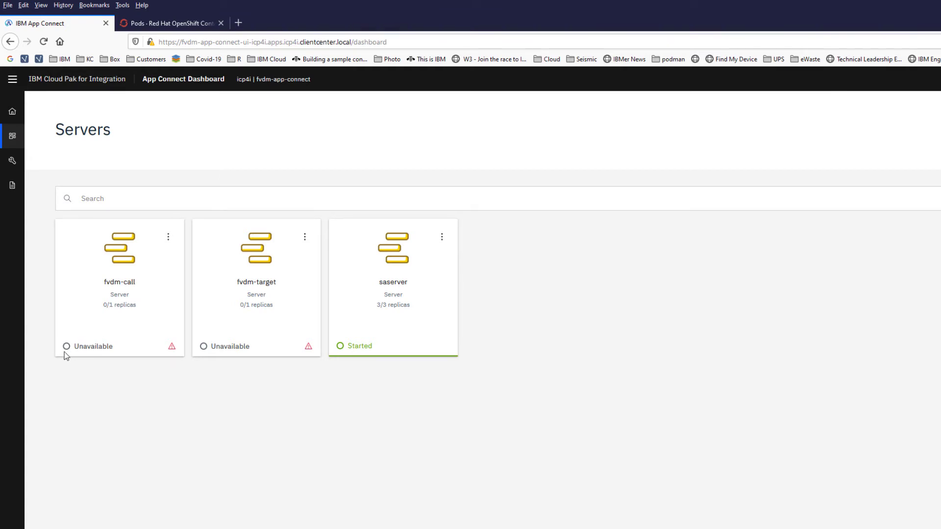
# Check the alert details of the fvdm-call server and refresh the server list.
pyautogui.click(172, 348)
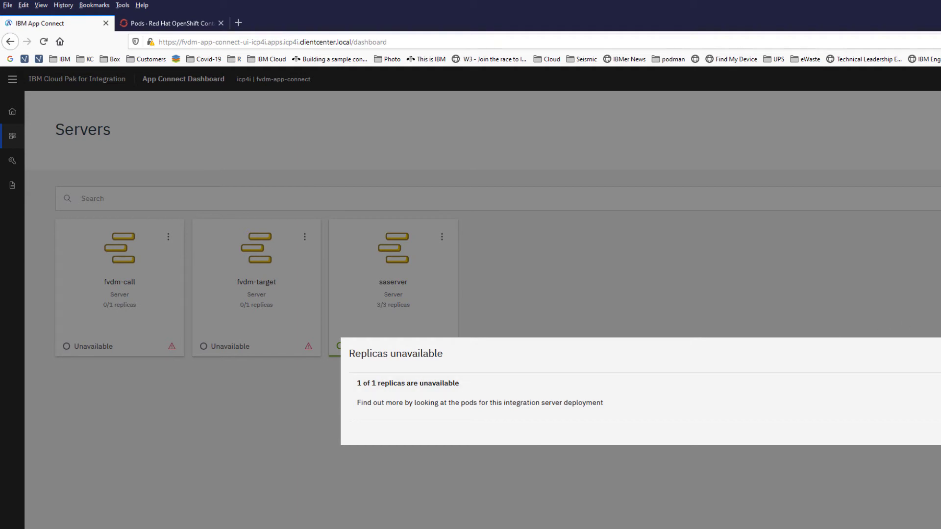
pyautogui.press('Escape')
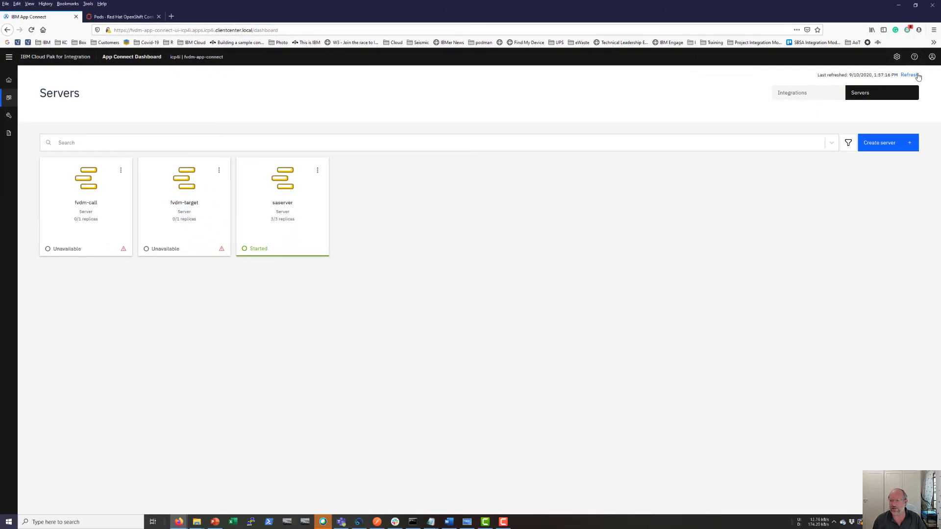
pyautogui.click(910, 75)
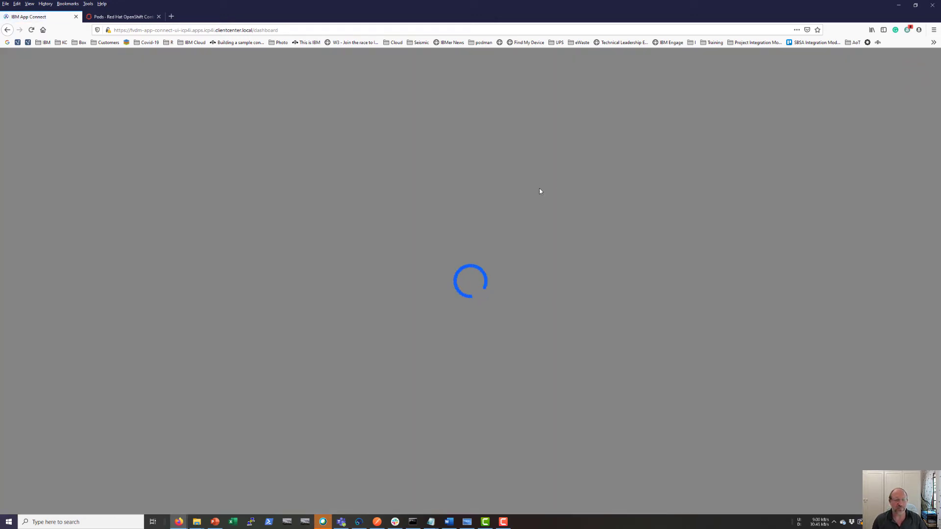
# Switch to the OpenShift console and check the icp4i project's pods, sorted by creation time with the newest first.
pyautogui.click(130, 17)
pyautogui.click(18, 253)
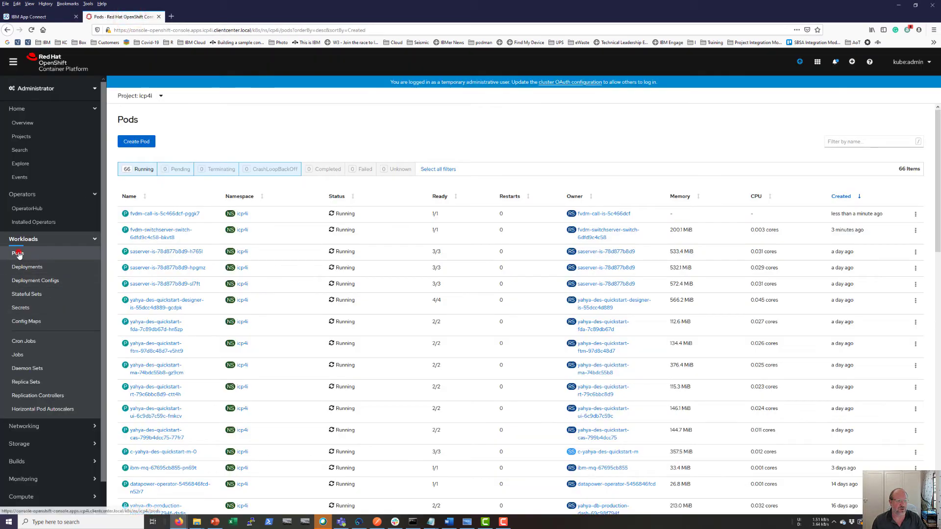
pyautogui.click(844, 198)
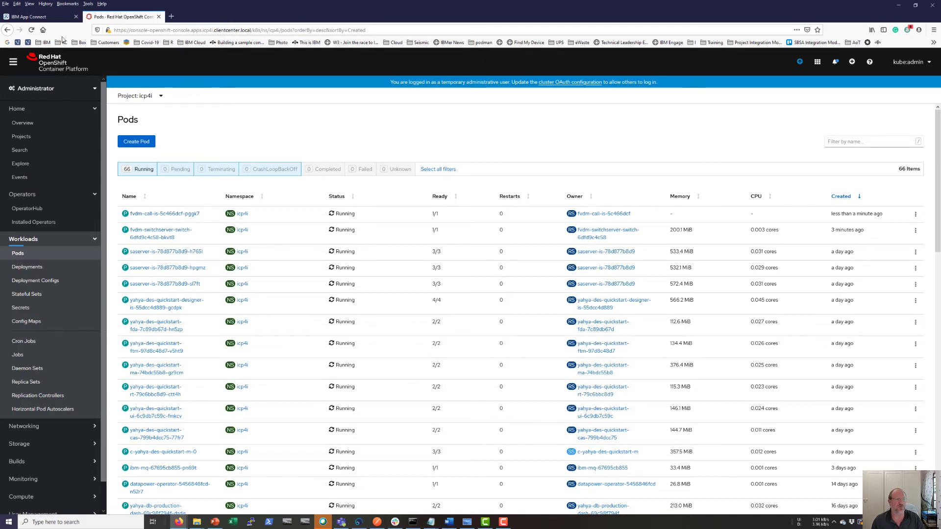
# Return to the App Connect dashboard and refresh the server list to check the status of fvdm-call and fvdm-target.
pyautogui.click(35, 19)
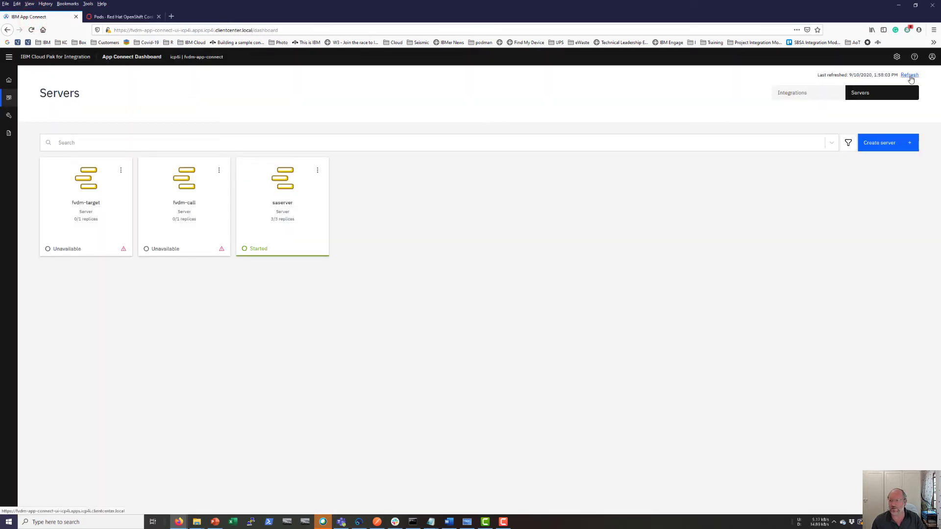
pyautogui.click(909, 75)
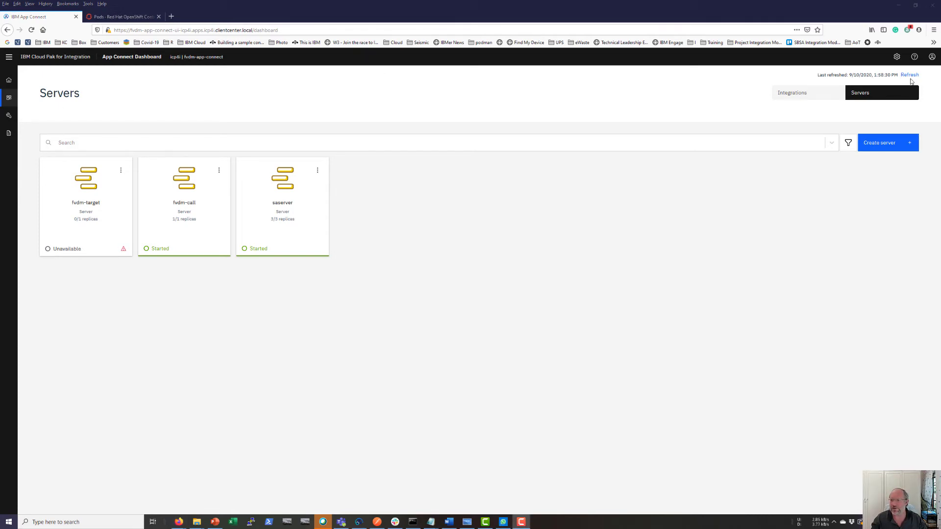
pyautogui.click(909, 75)
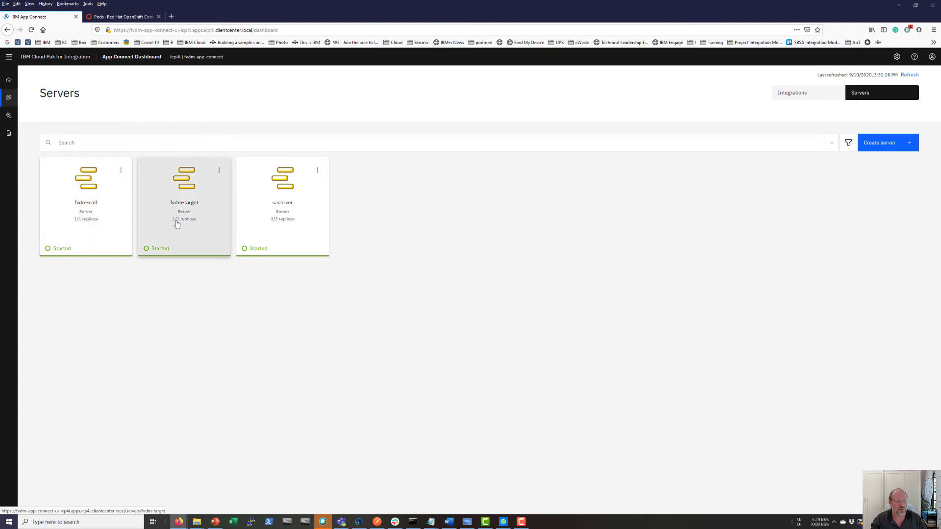
# Open the CallAbleFlow_CALL API on the fvdm-call server and copy its endpoint URL.
pyautogui.click(83, 204)
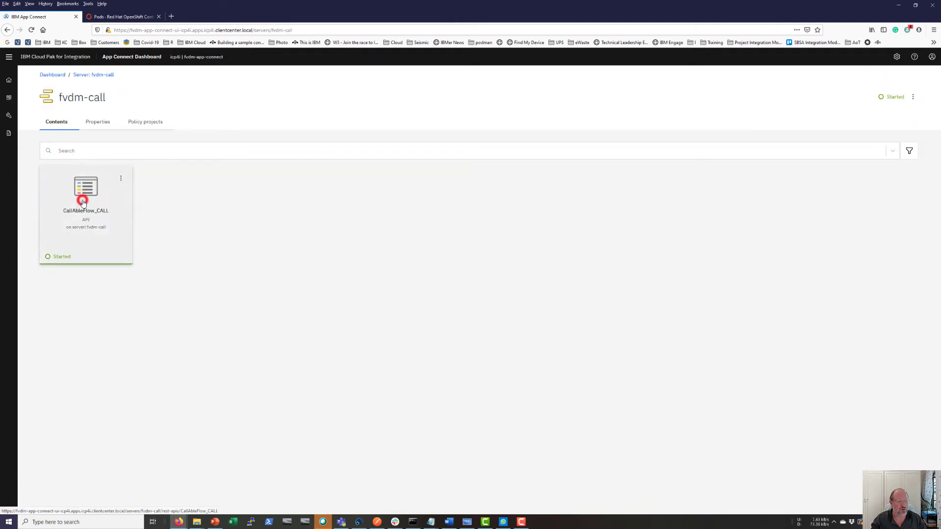
pyautogui.click(81, 209)
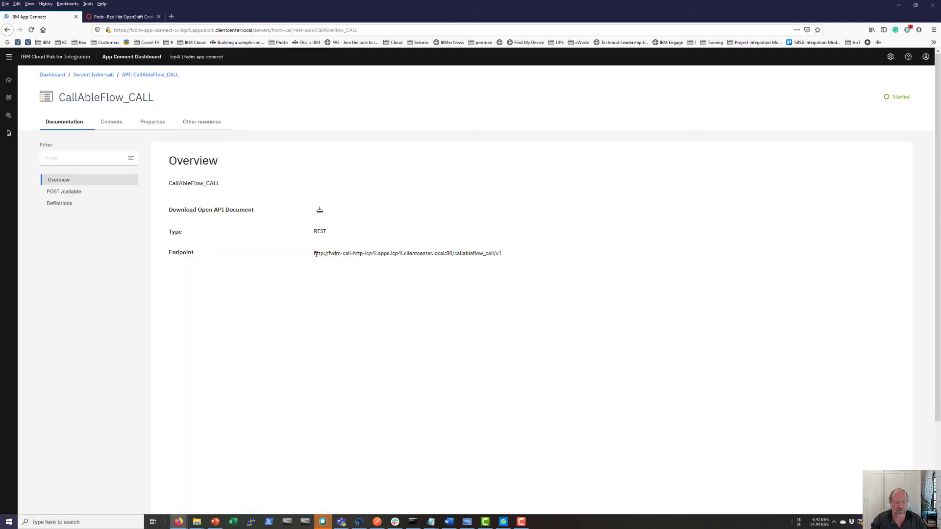
pyautogui.moveTo(315, 254); pyautogui.dragTo(510, 261)
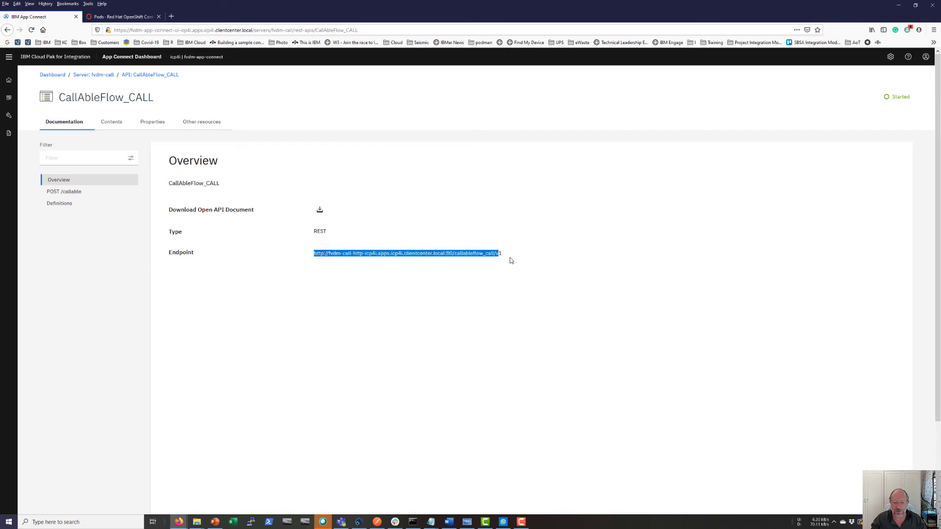
pyautogui.rightClick(400, 252)
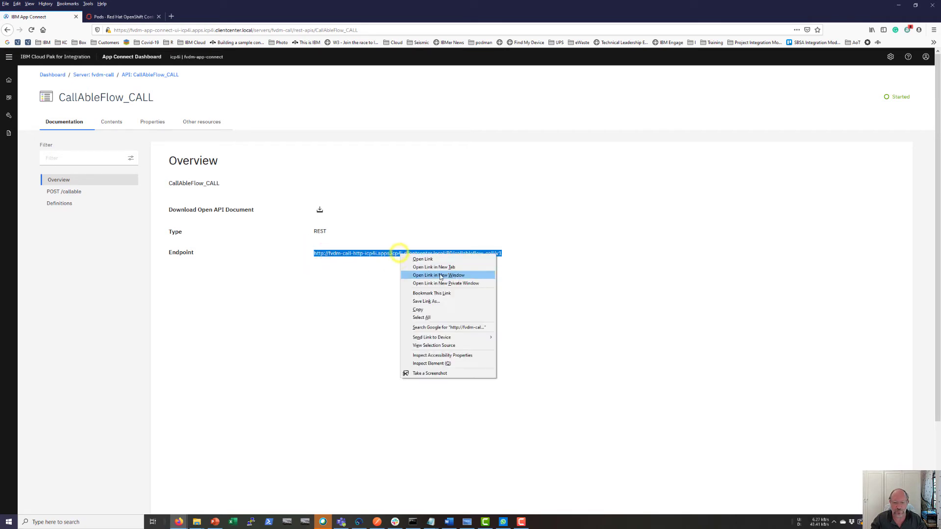
pyautogui.click(422, 310)
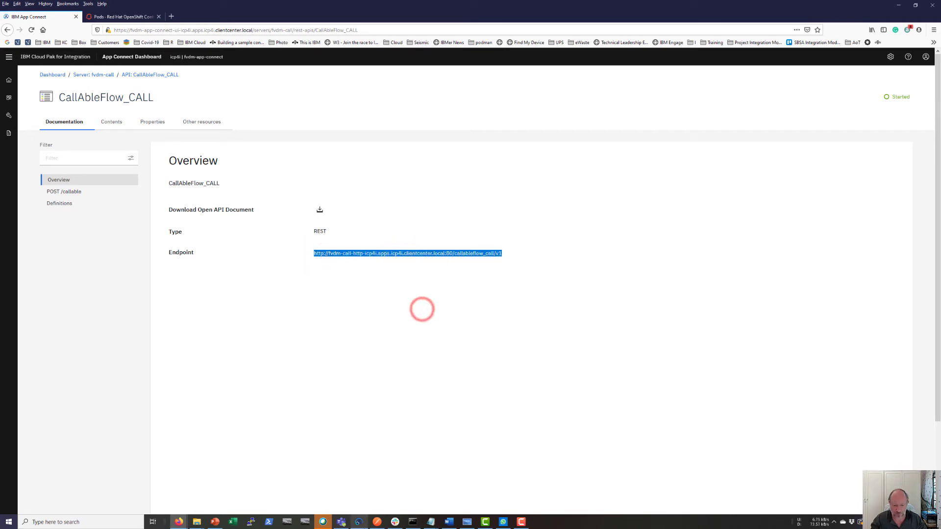
# Switch to Postman and replace the base URL of the cluster's CallToAppConnect POST request with the copied endpoint, keeping the /callable path.
pyautogui.click(378, 525)
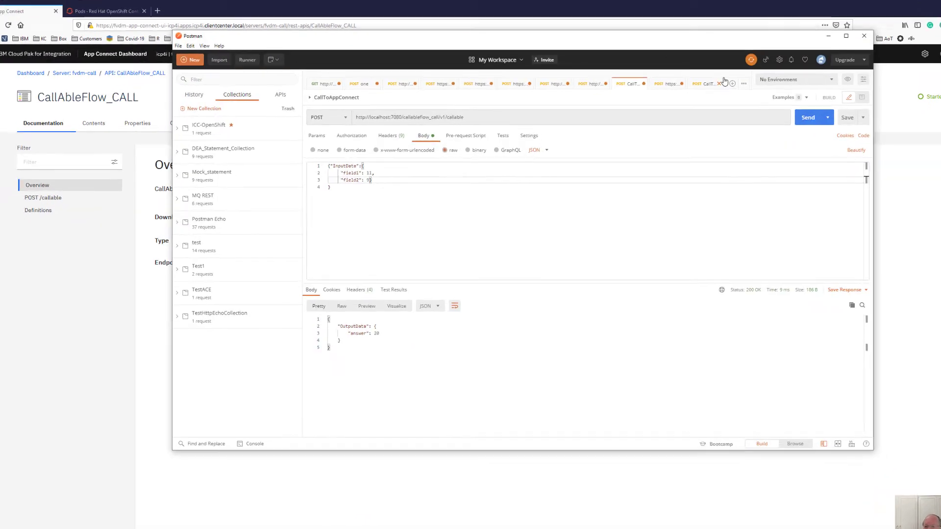
pyautogui.click(702, 85)
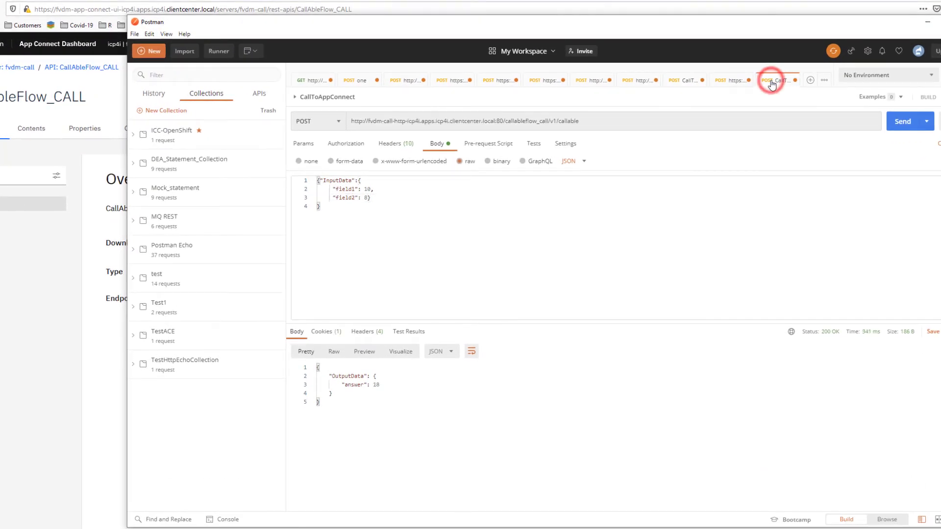
pyautogui.click(555, 121)
pyautogui.hotkey('shift', 'Home')
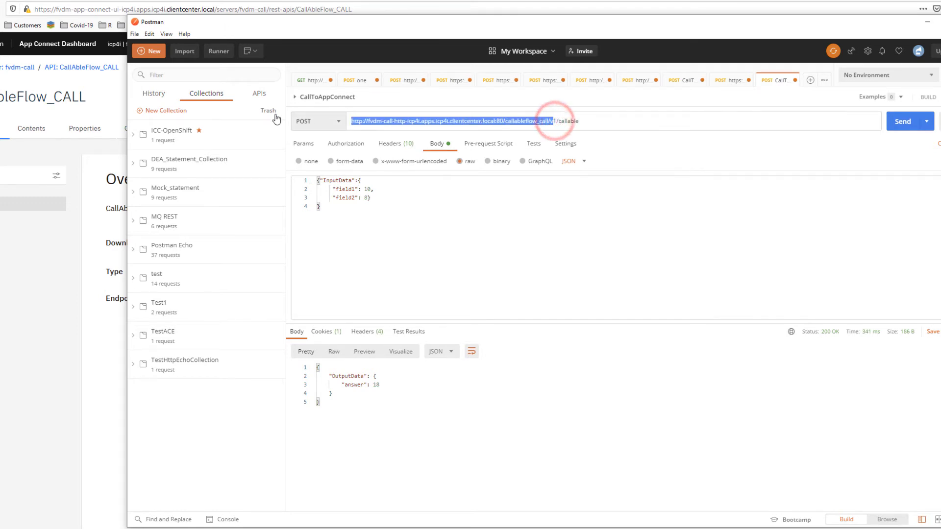
pyautogui.hotkey('ctrl', 'v')
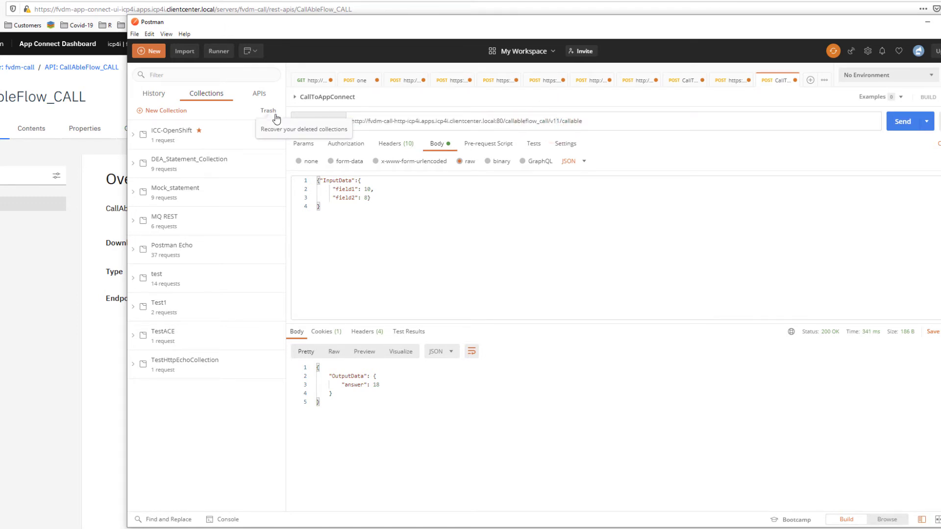
pyautogui.press('Delete')
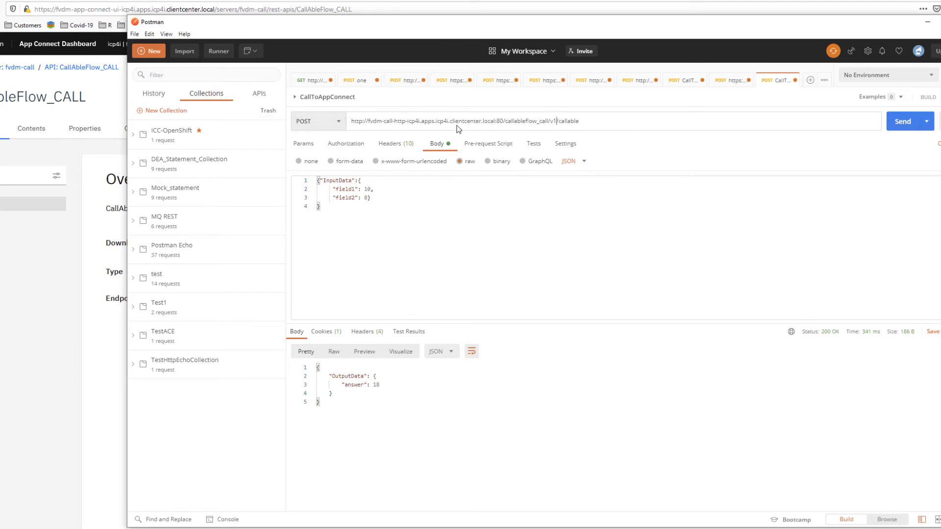
# Set field2 to 10 in the body of the cluster's CallToAppConnect request and send it.
pyautogui.click(368, 198)
pyautogui.press('BackSpace')
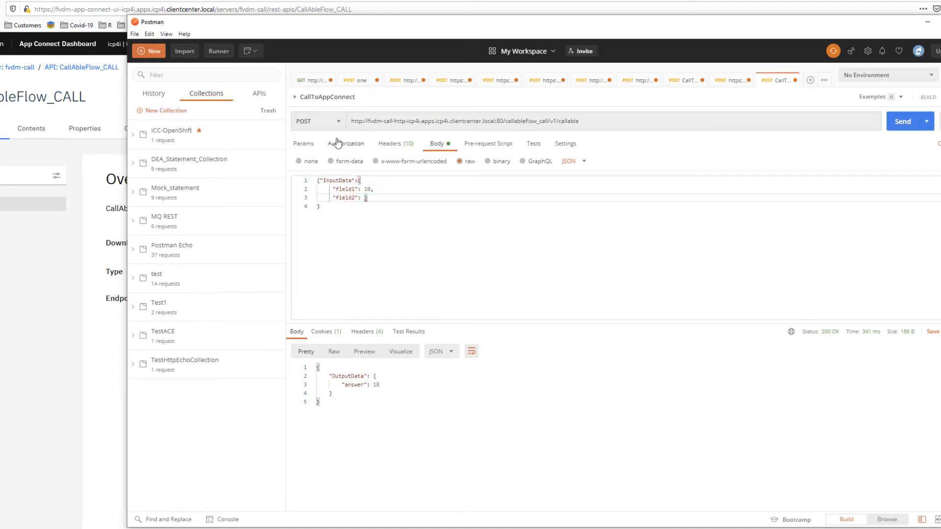
pyautogui.write('10')
pyautogui.click(902, 123)
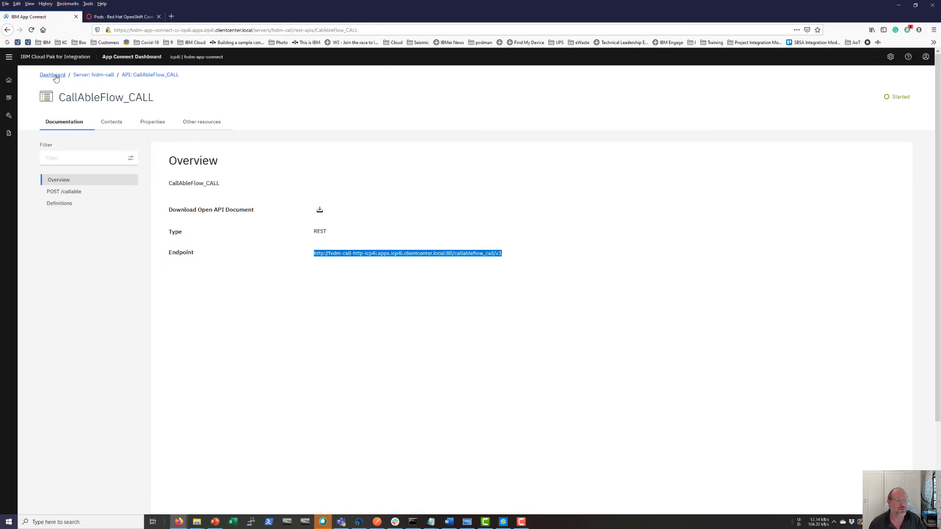
# Return to the App Connect dashboard's server list and delete the fvdm-call server.
pyautogui.click(54, 75)
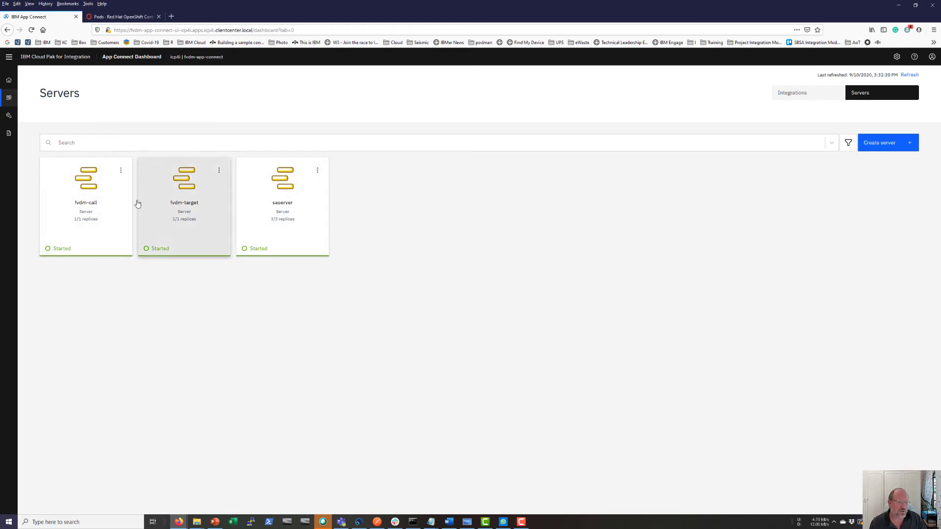
pyautogui.click(121, 170)
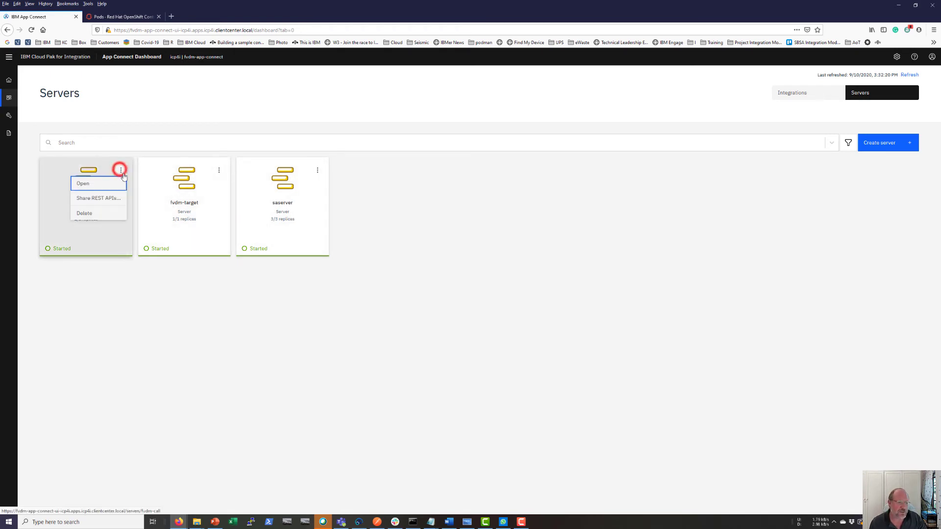
pyautogui.click(85, 214)
pyautogui.click(486, 305)
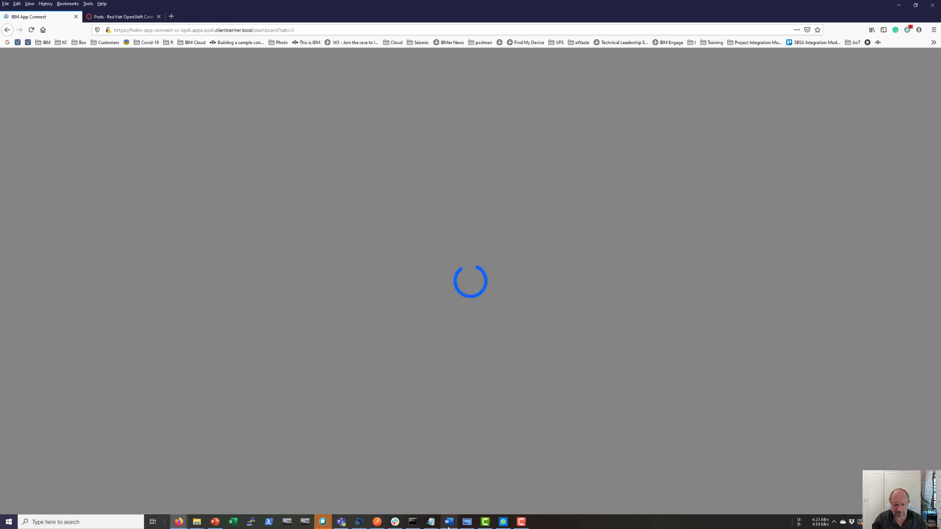
# Switch to the App Connect Enterprise Toolkit and deploy CallAbleFlow_CALL to server1 on NODEMQ1, closing the progress report.
pyautogui.click(359, 523)
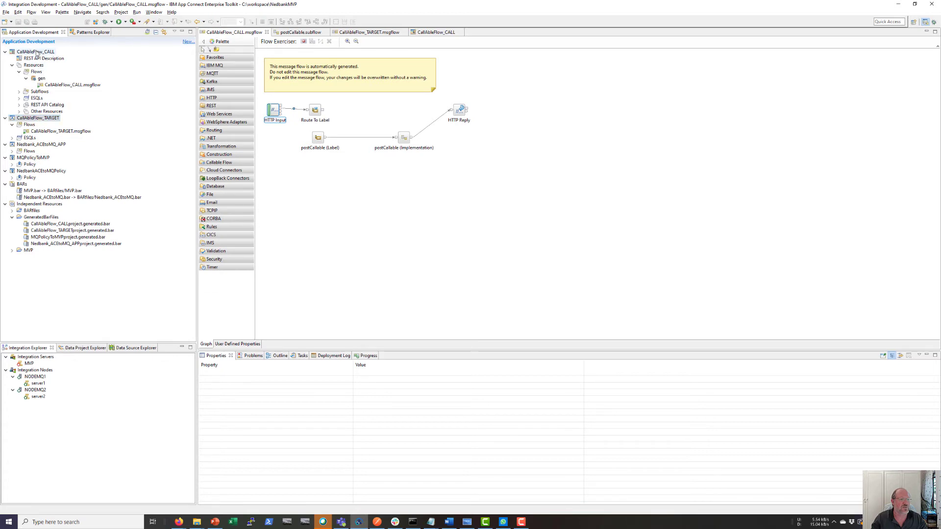
pyautogui.moveTo(36, 53); pyautogui.dragTo(40, 385)
pyautogui.moveTo(36, 387); pyautogui.dragTo(36, 387)
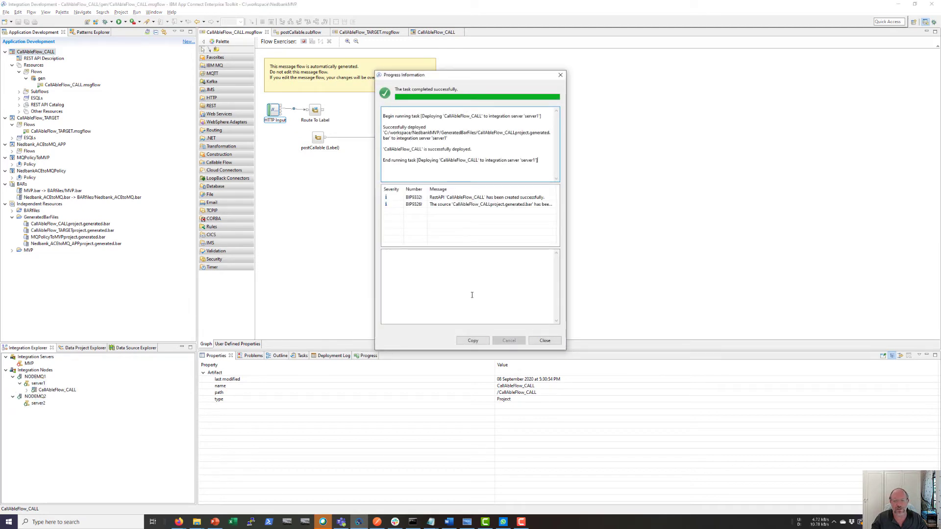
pyautogui.click(549, 340)
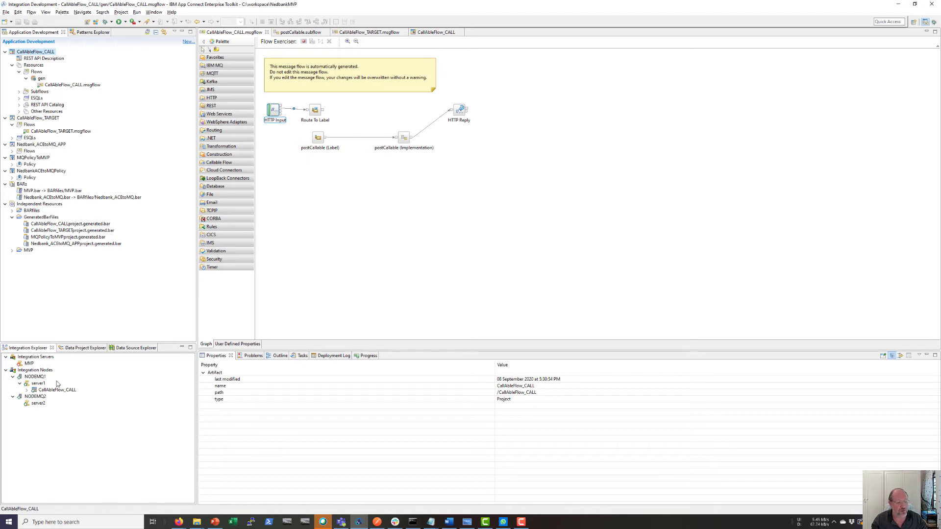
# Switch to Postman and send the CallToAppConnect POST request addressed to localhost.
pyautogui.click(377, 522)
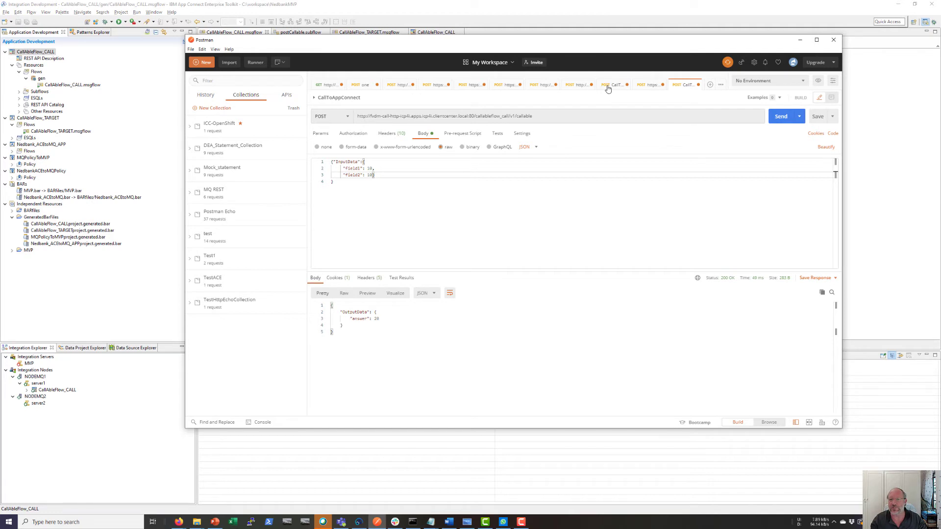
pyautogui.click(608, 86)
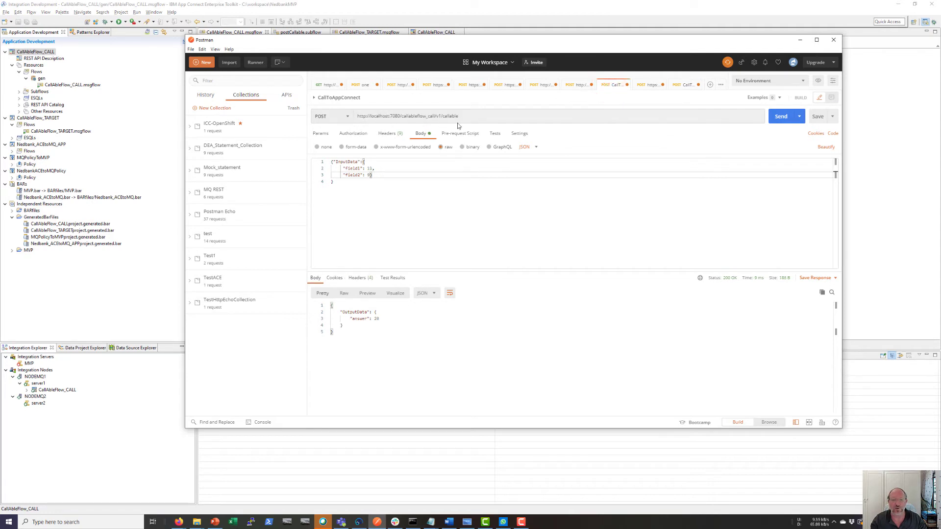
pyautogui.click(782, 118)
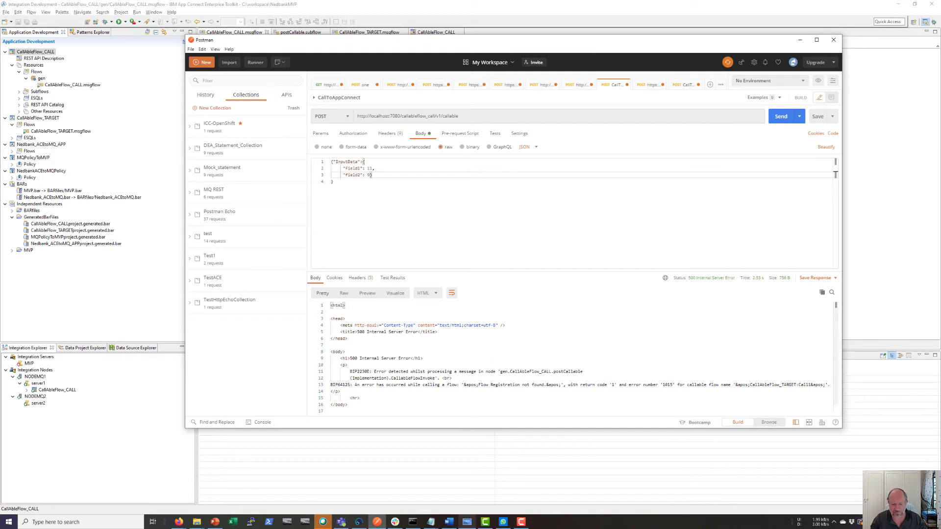
# Switch to the IBM App Connect Enterprise Console and list the files in the Local Switch server folder with dir.
pyautogui.click(467, 522)
pyautogui.click(590, 363)
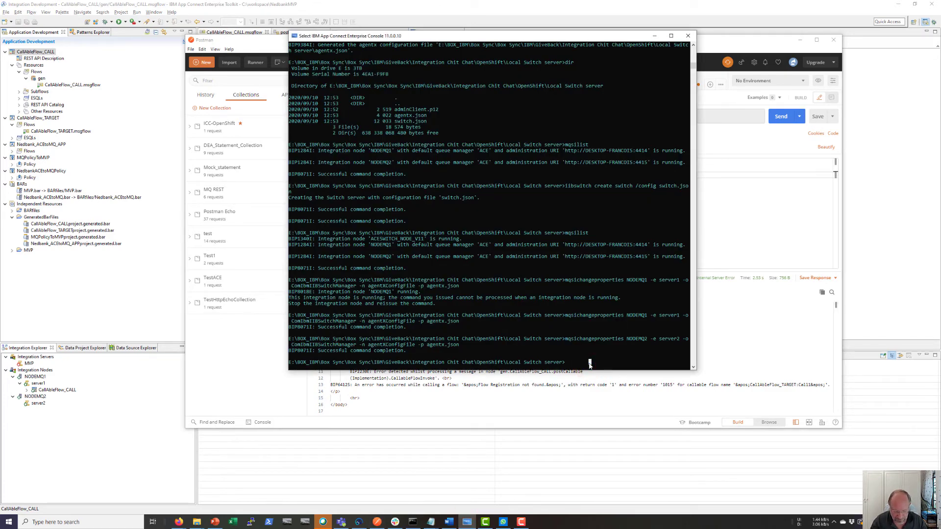
pyautogui.write('dir')
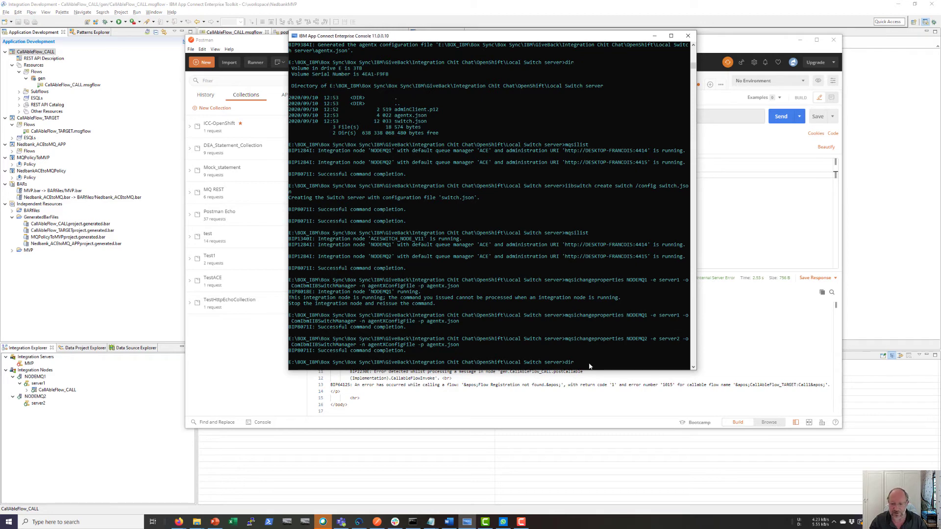
pyautogui.press('Return')
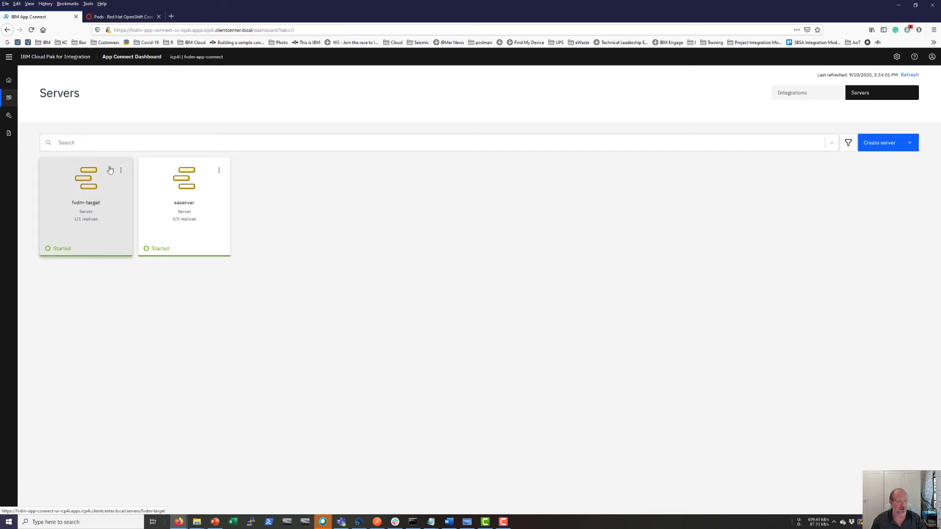
# In the OpenShift console, open the fvdm-target pod's logs and copy the agentx config folder path /home/aceuser/ace-server/config/iibswitch/agentx.
pyautogui.click(125, 17)
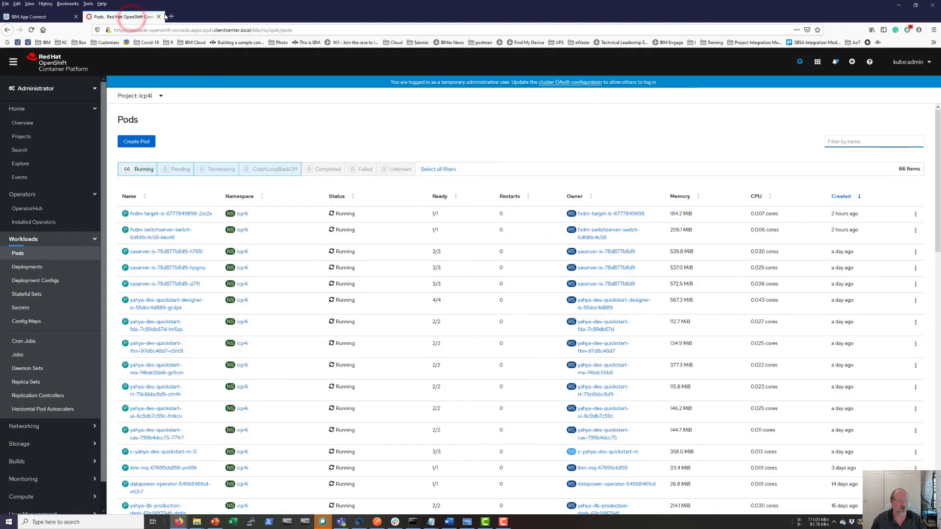
pyautogui.click(18, 255)
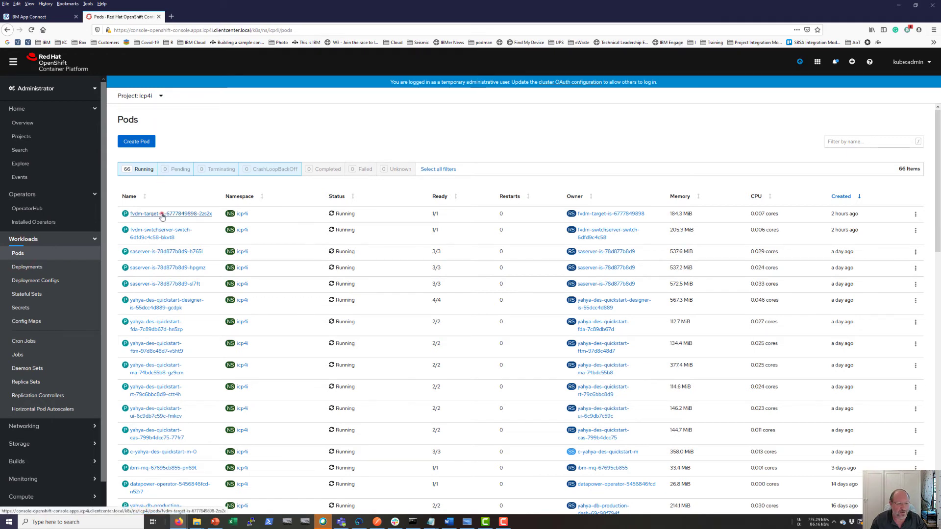
pyautogui.click(162, 215)
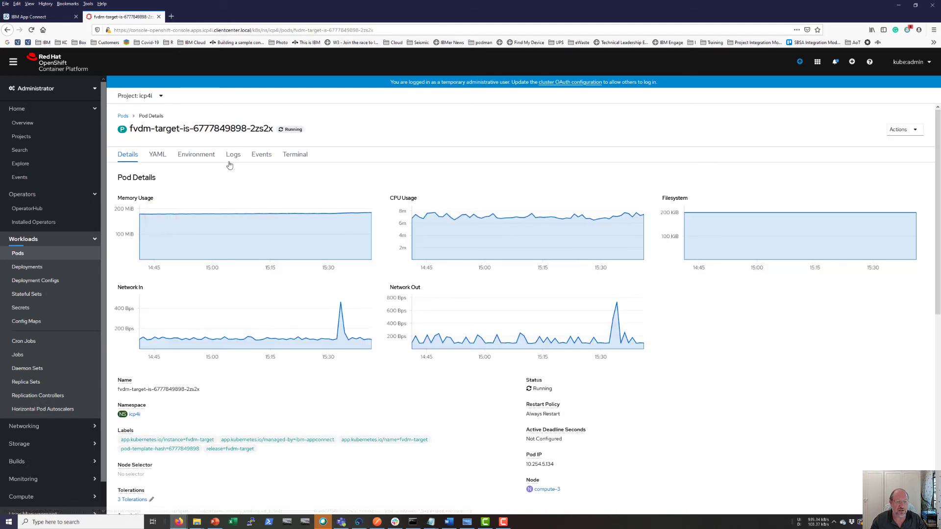
pyautogui.click(233, 155)
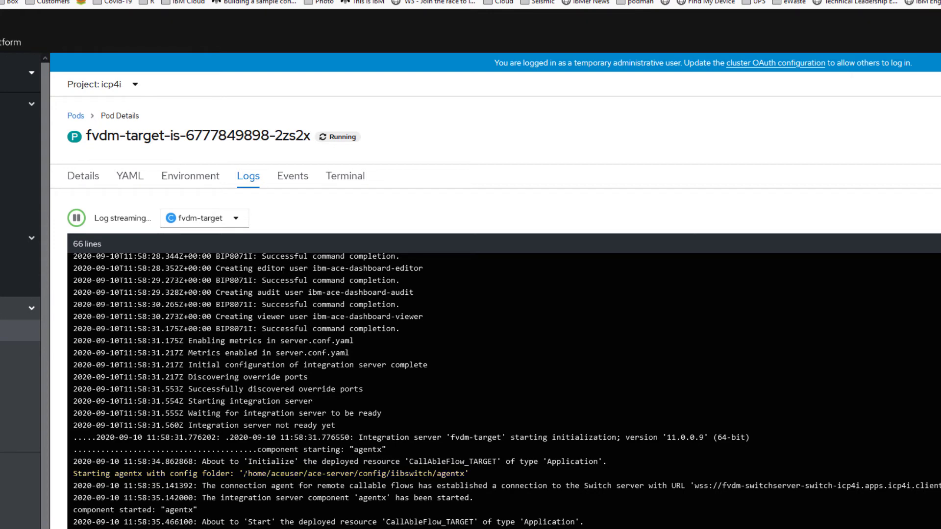
pyautogui.moveTo(244, 473); pyautogui.dragTo(463, 473)
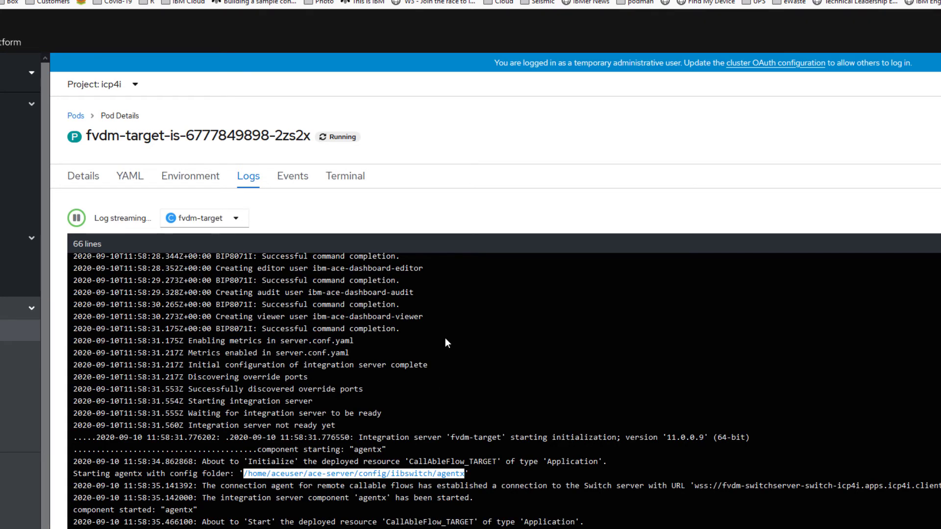
pyautogui.rightClick(367, 473)
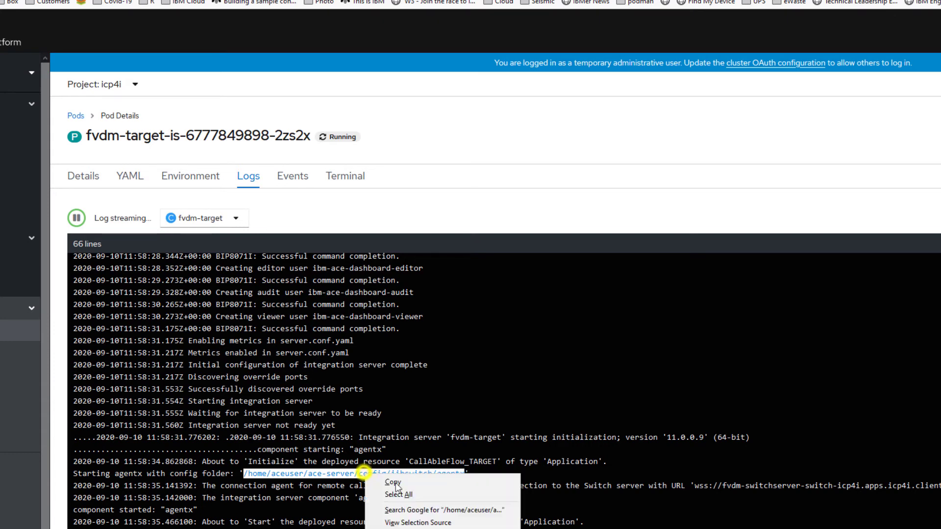
pyautogui.click(399, 481)
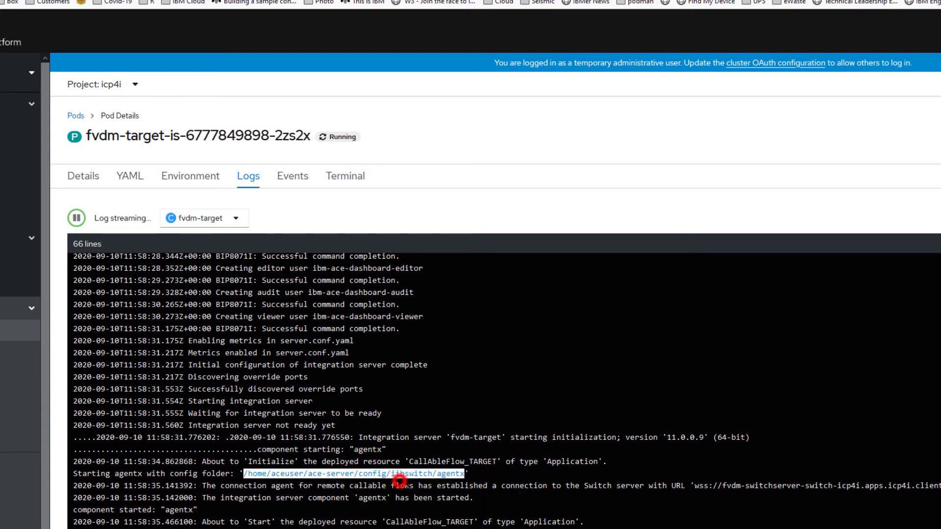
# In the fvdm-target pod's terminal, change to /home/aceuser/ace-server/config/iibswitch/agentx and list its files with ls.
pyautogui.click(346, 175)
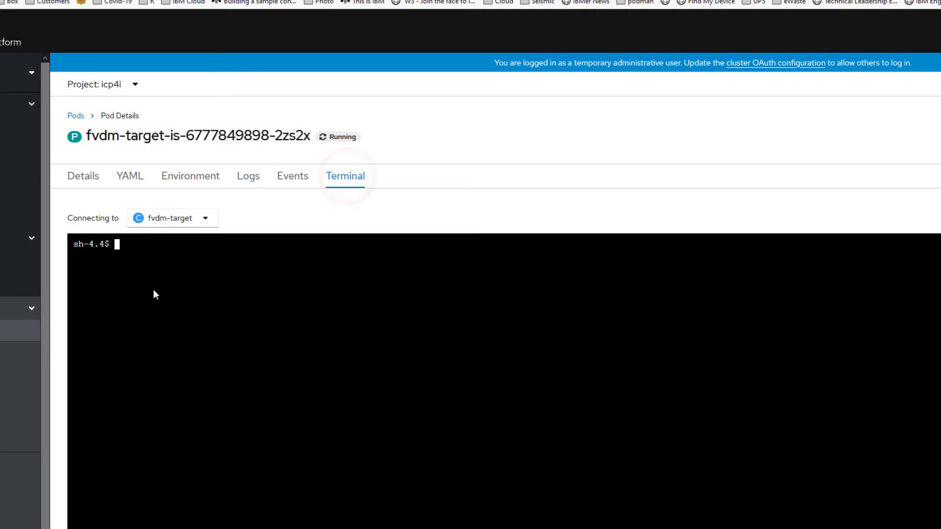
pyautogui.write('cd')
pyautogui.hotkey('ctrl', 'v')
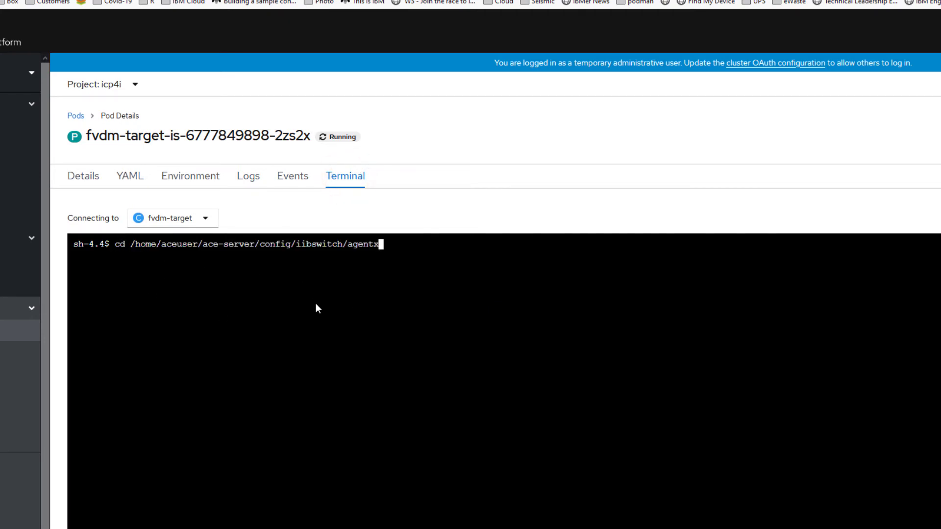
pyautogui.press('Return')
pyautogui.write('la')
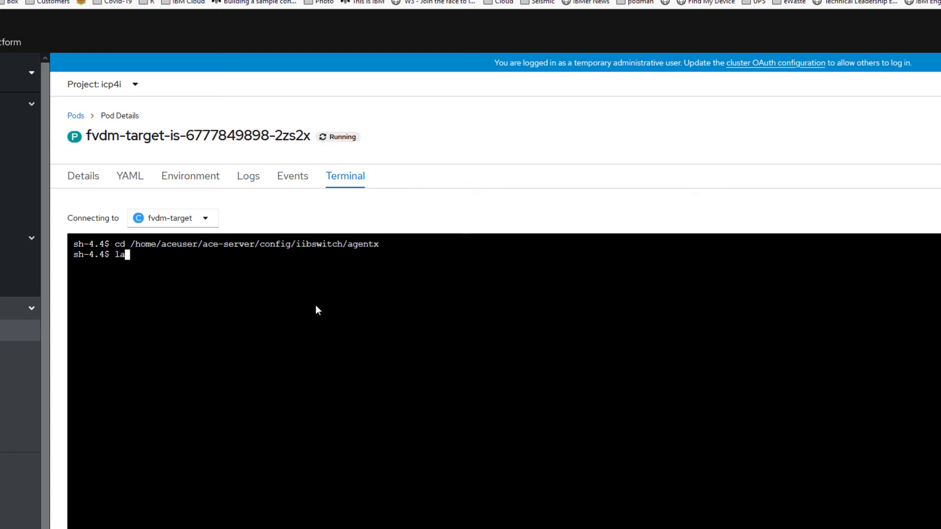
pyautogui.press('BackSpace')
pyautogui.write('s')
pyautogui.press('Return')
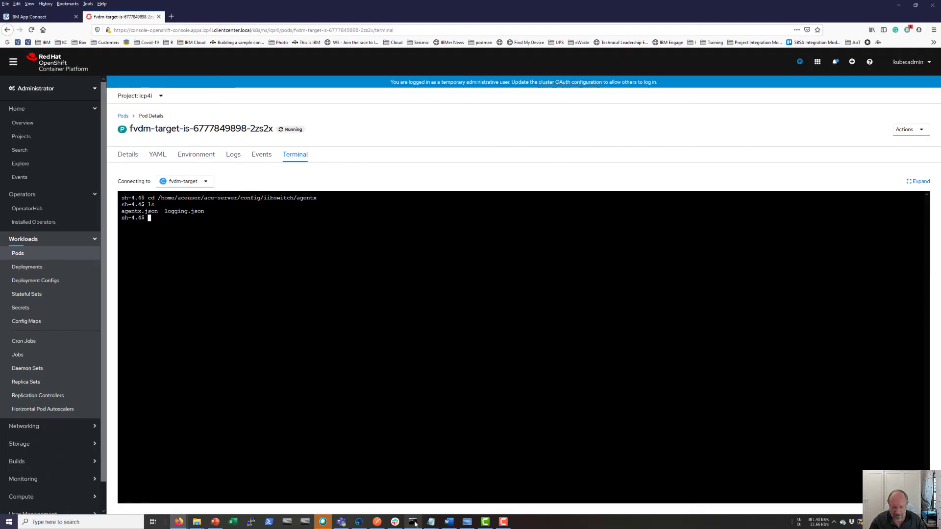
# Switch to the Windows Command Prompt and list the cluster's projects with oc projects.
pyautogui.click(413, 522)
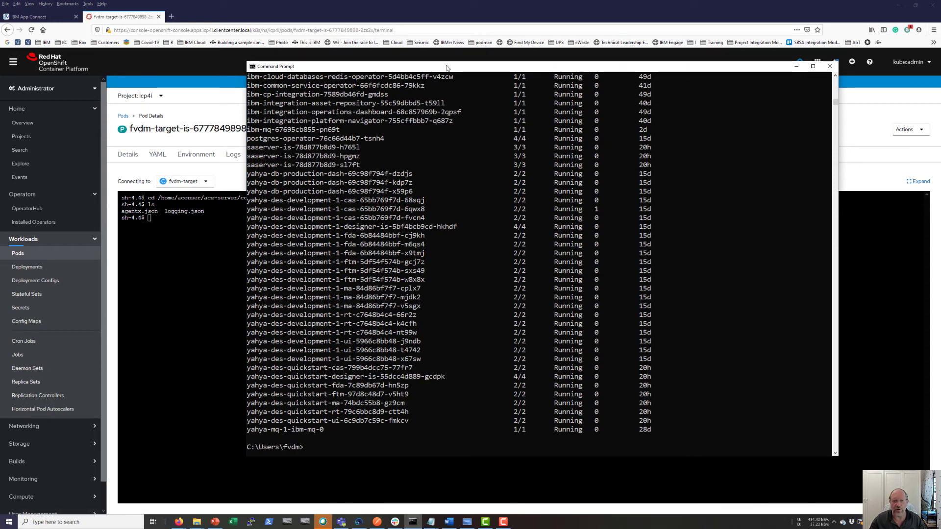
pyautogui.moveTo(446, 63); pyautogui.dragTo(430, 57)
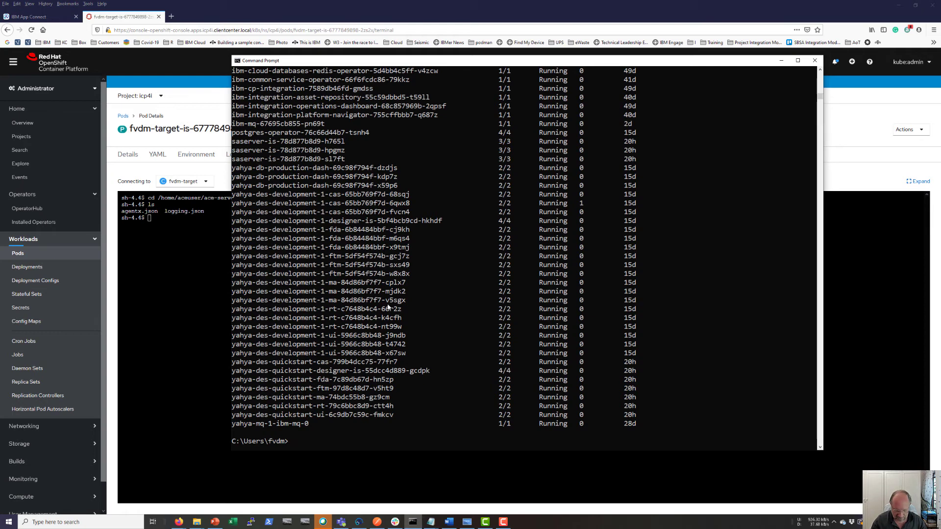
pyautogui.write('oc ')
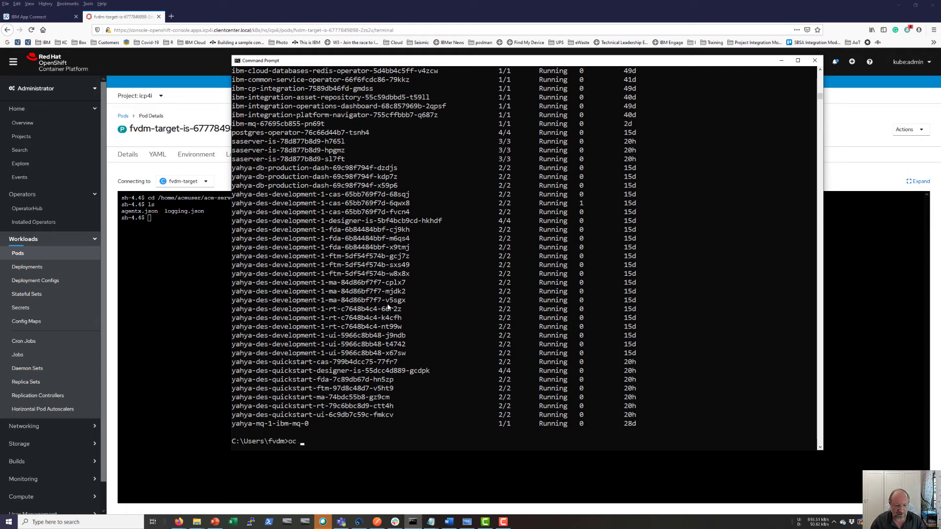
pyautogui.write('proje')
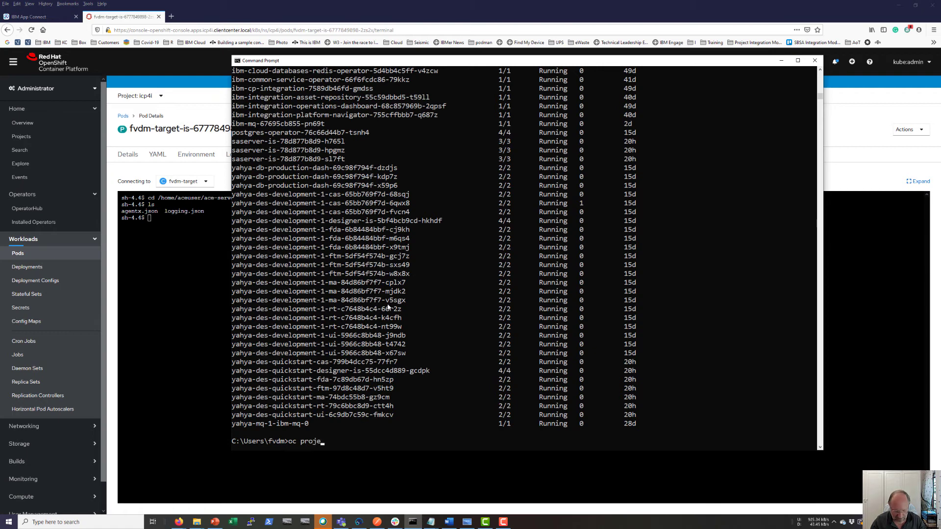
pyautogui.write('cts')
pyautogui.press('Return')
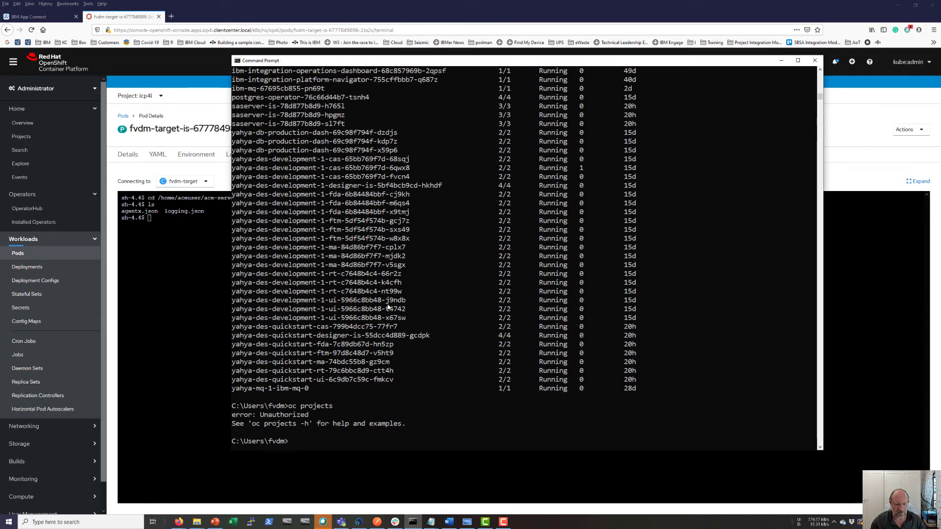
# Return to the OpenShift console, request the login command, and log in through kube:admin with the saved credentials.
pyautogui.click(141, 22)
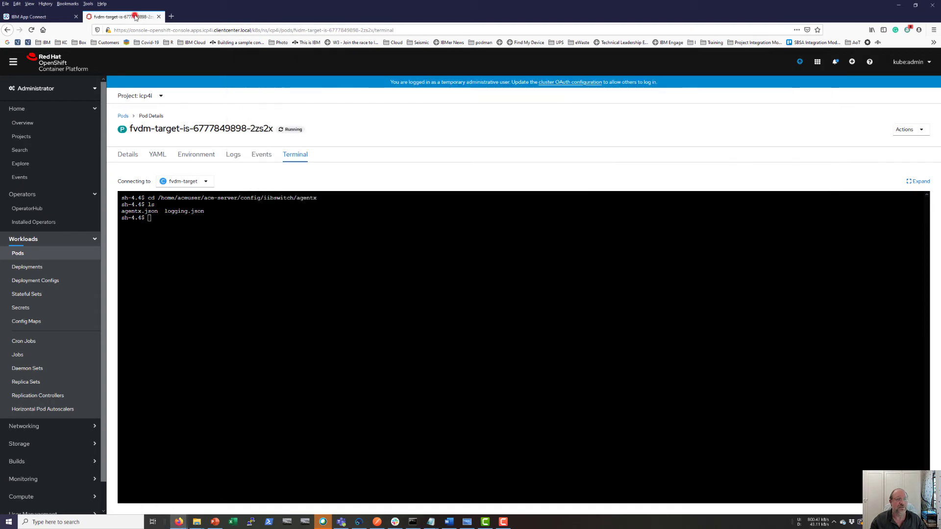
pyautogui.click(920, 65)
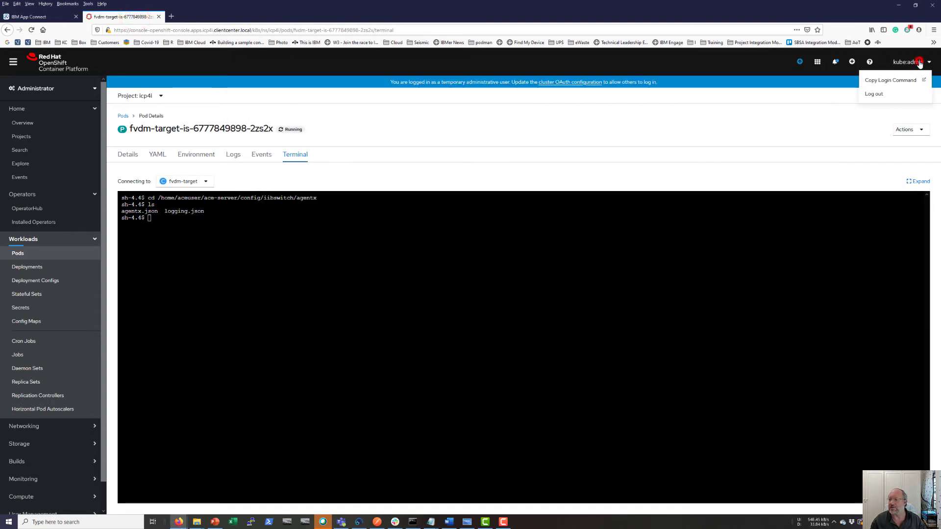
pyautogui.click(883, 81)
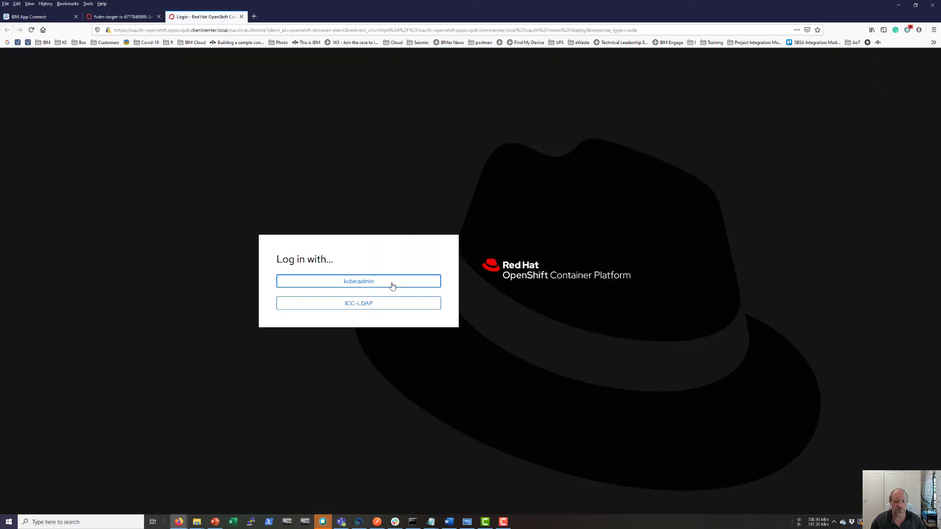
pyautogui.click(361, 281)
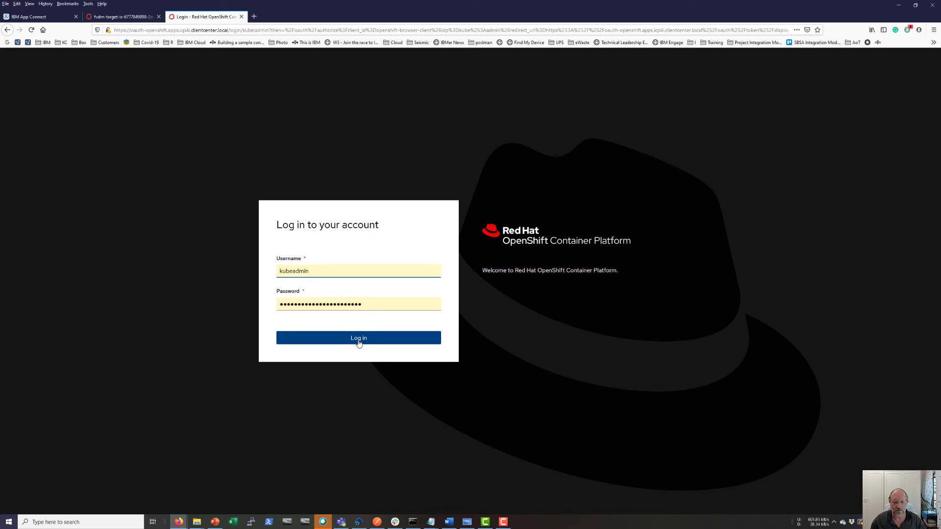
pyautogui.click(355, 339)
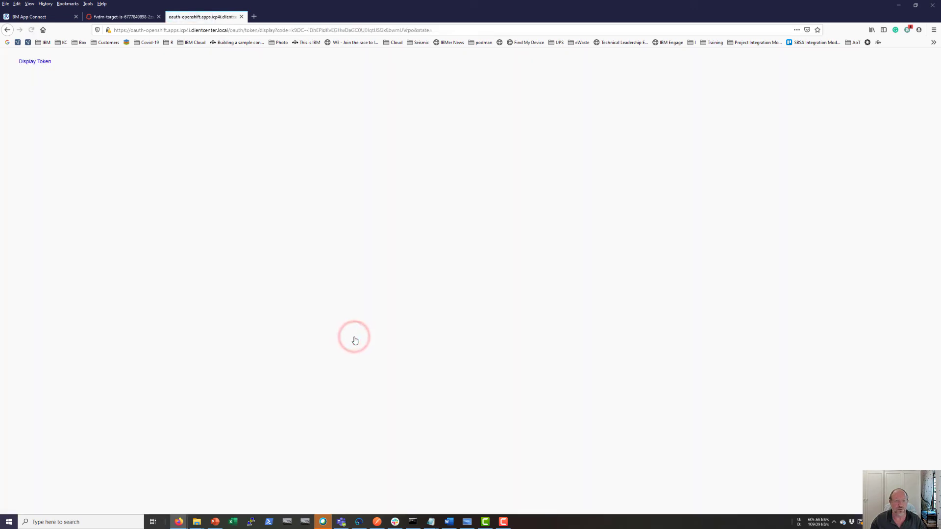
# Display the API token, copy the full oc login command, and close the token page.
pyautogui.click(30, 63)
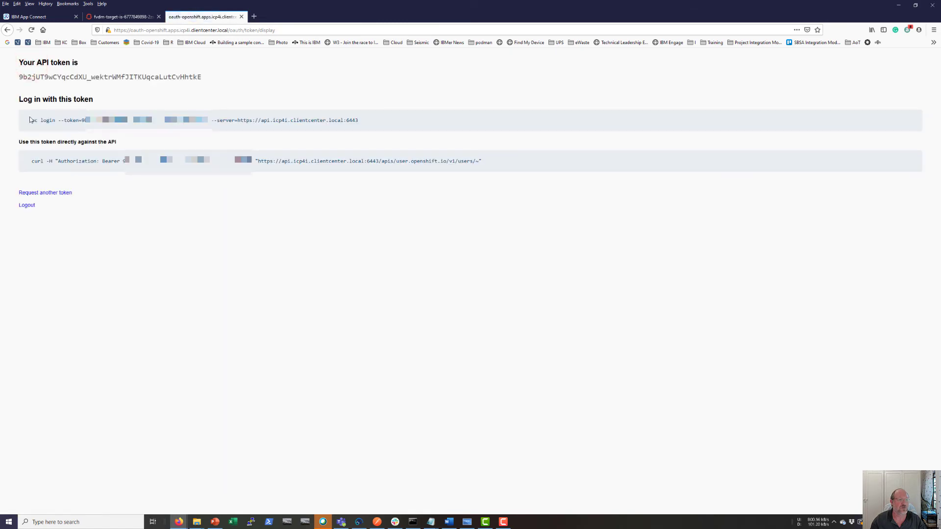
pyautogui.moveTo(32, 121); pyautogui.dragTo(360, 122)
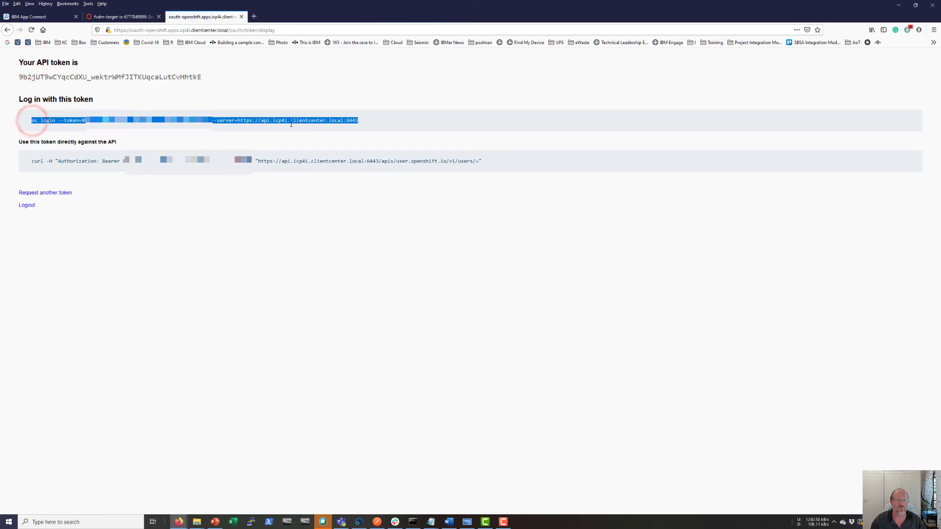
pyautogui.rightClick(276, 119)
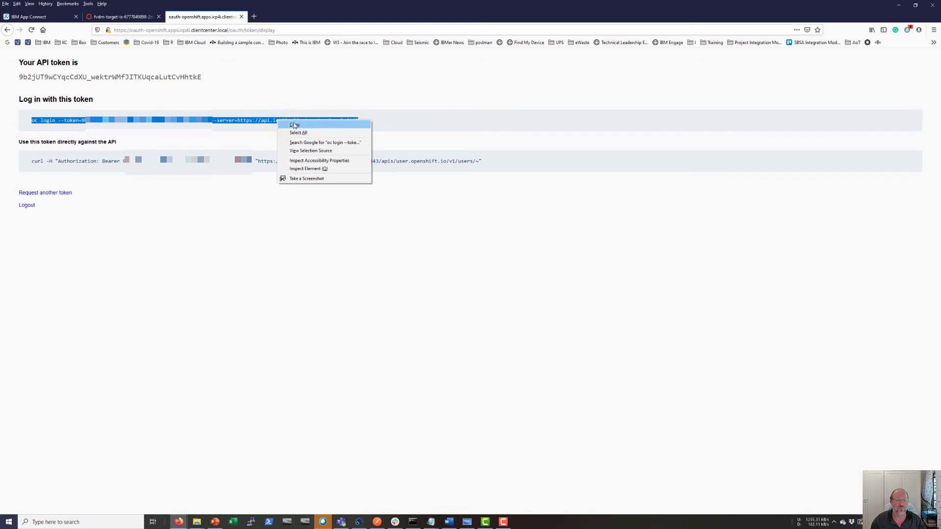
pyautogui.click(294, 124)
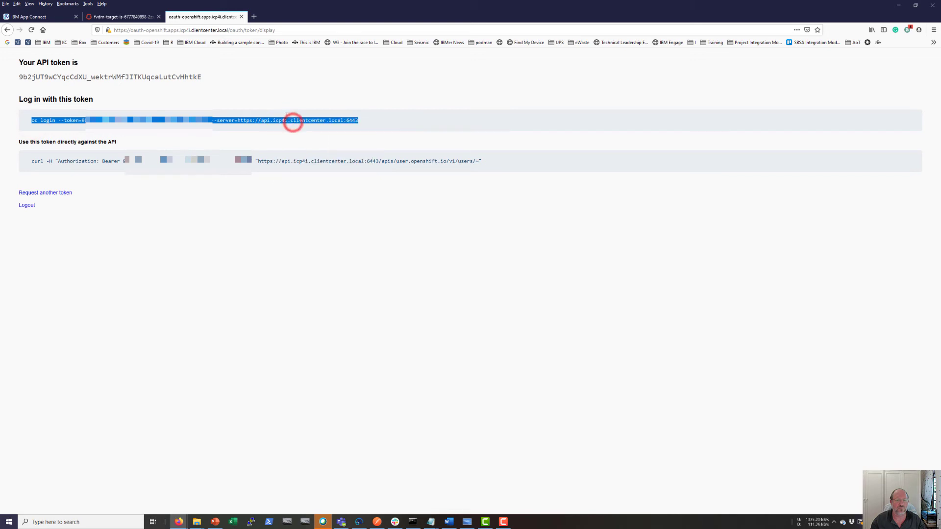
pyautogui.click(242, 17)
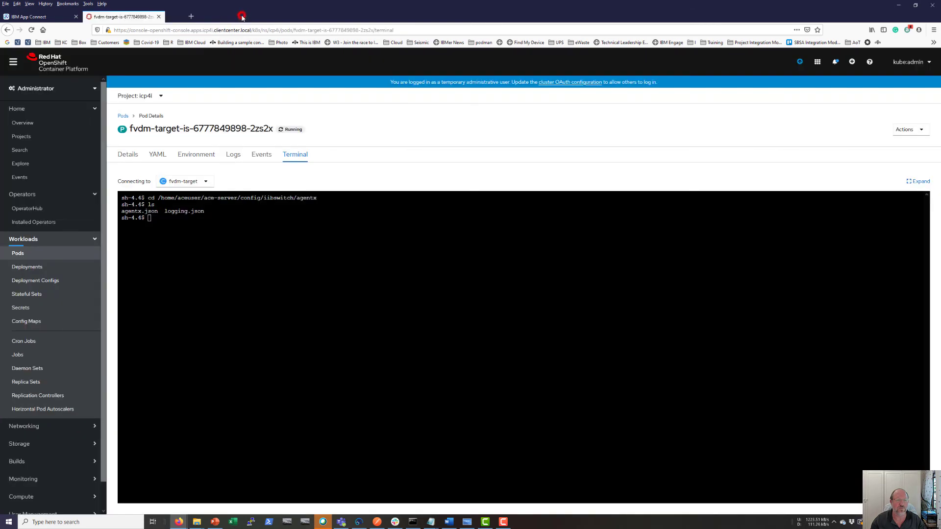
pyautogui.click(413, 523)
pyautogui.rightClick(312, 444)
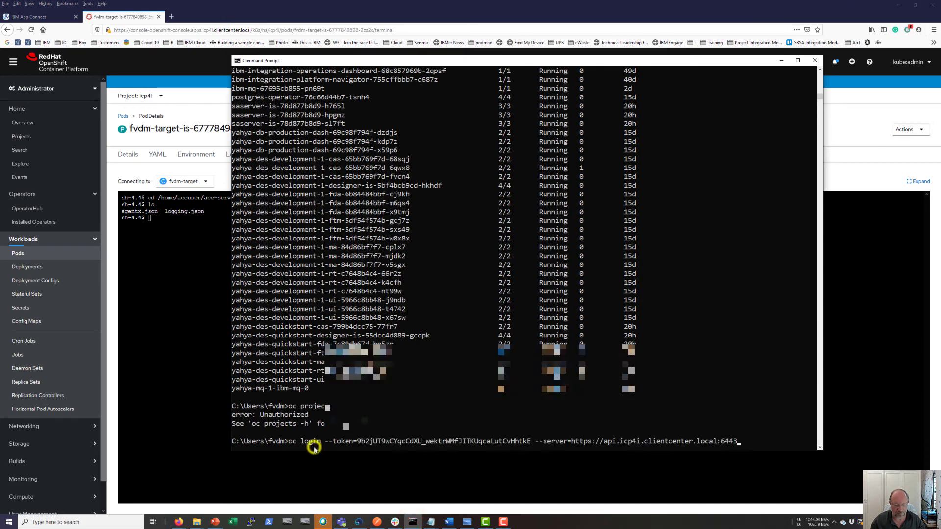
pyautogui.press('Return')
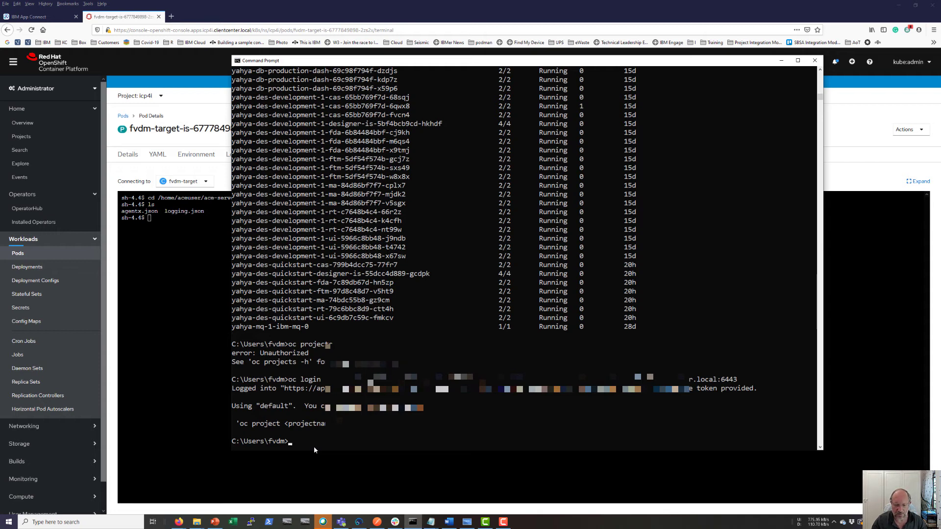
# Switch the active cluster project with oc project icp4i.
pyautogui.write('oc ')
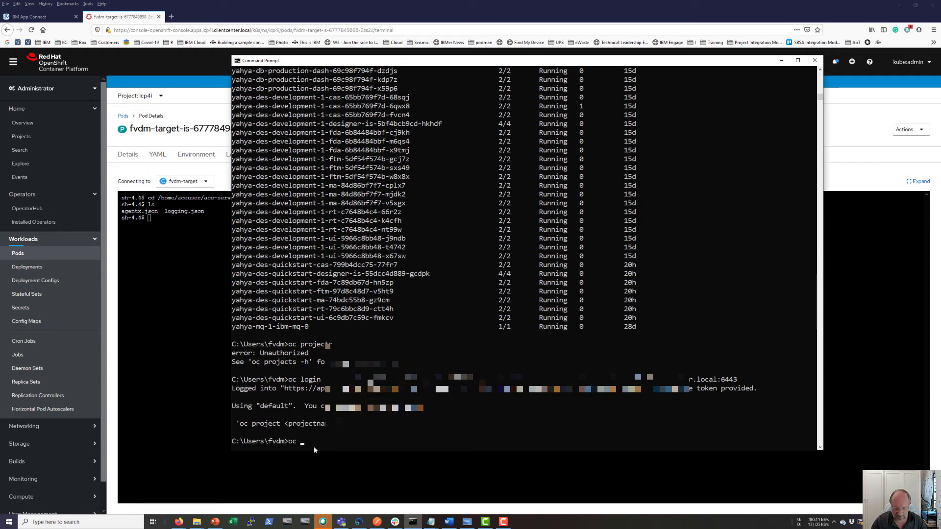
pyautogui.write('projects')
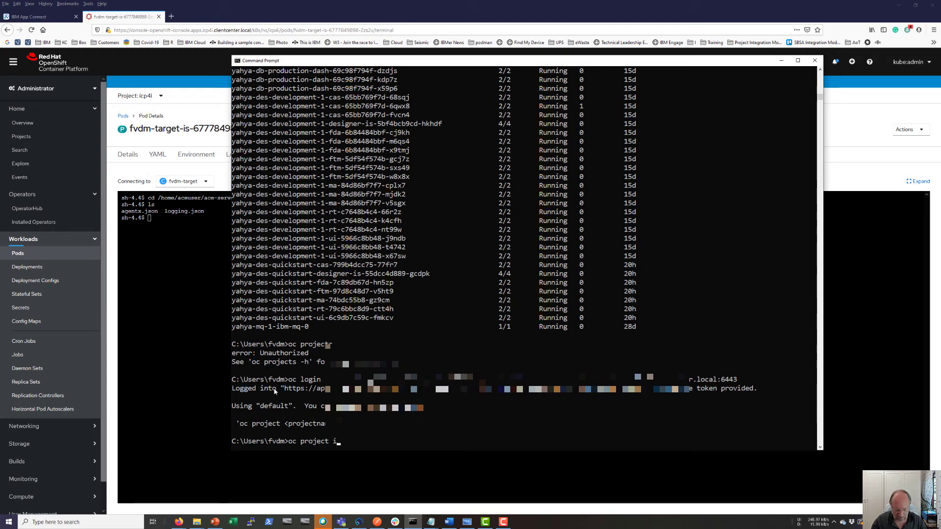
pyautogui.write('cp4')
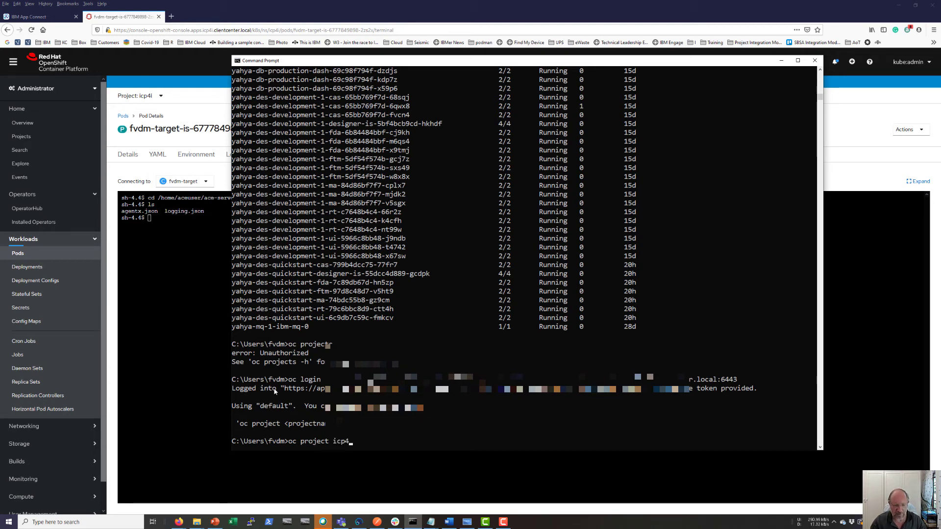
pyautogui.write('i')
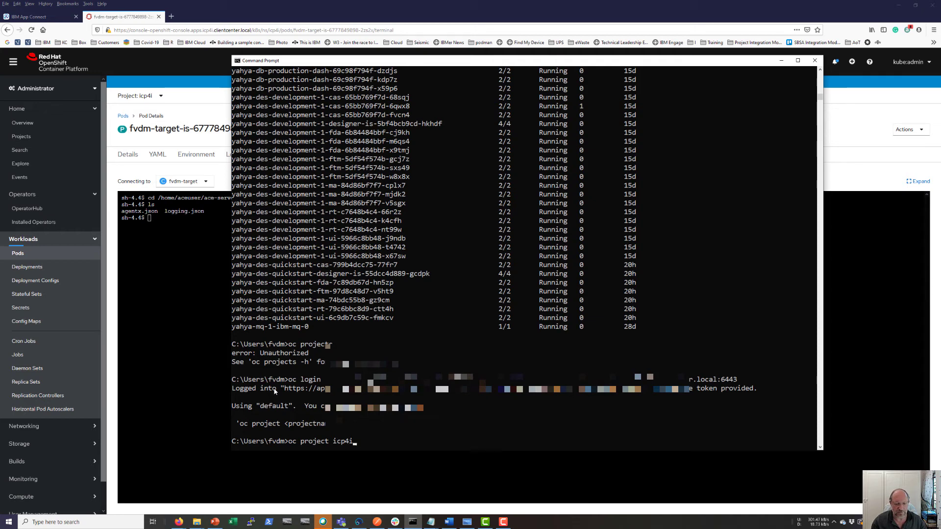
pyautogui.press('Return')
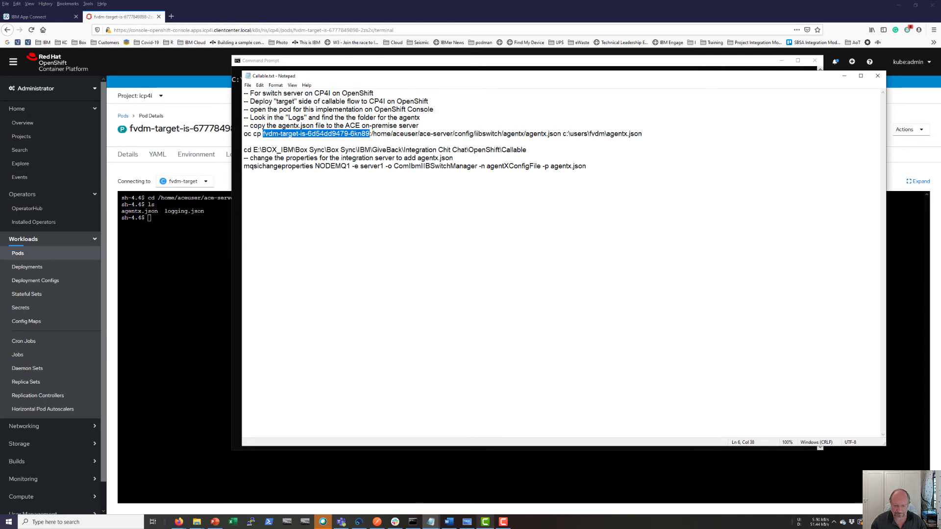
# In the Command Prompt, list the pods with oc get pods and copy the fvdm-target pod's full name.
pyautogui.click(416, 499)
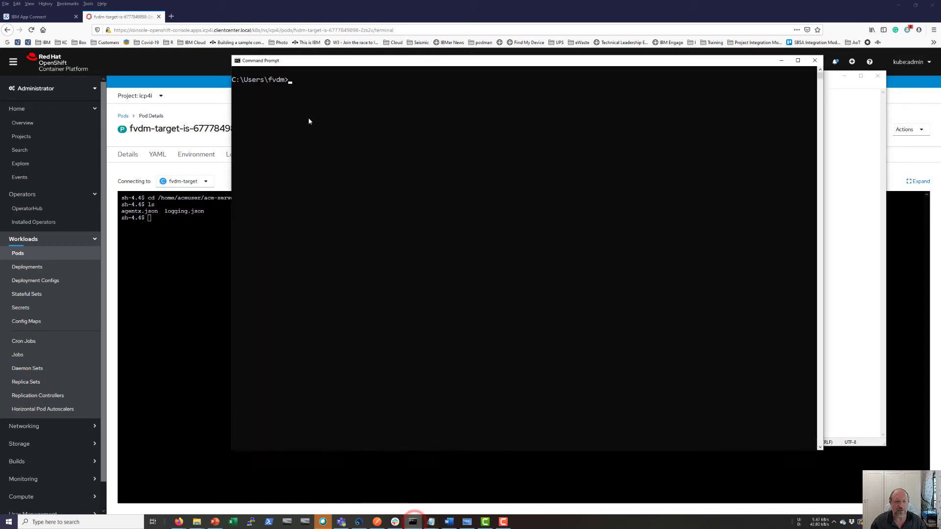
pyautogui.write('oc get pods')
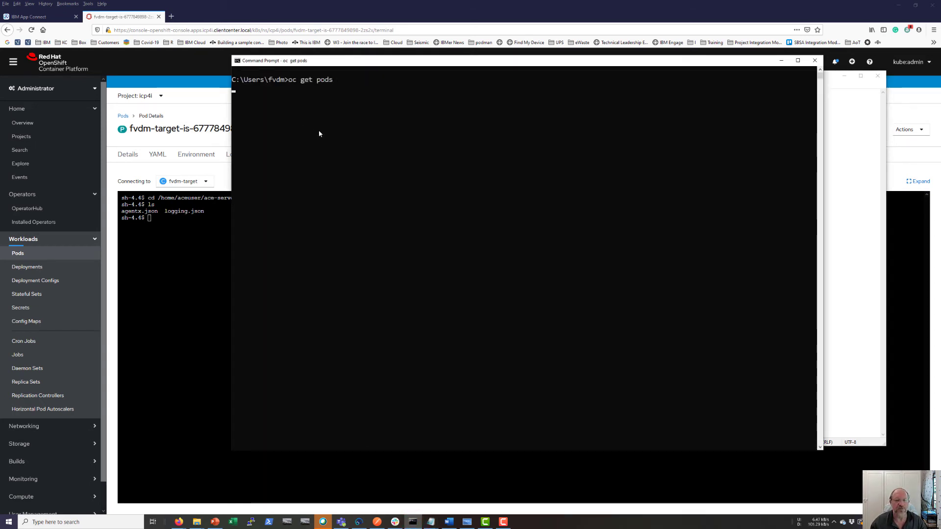
pyautogui.press('Return')
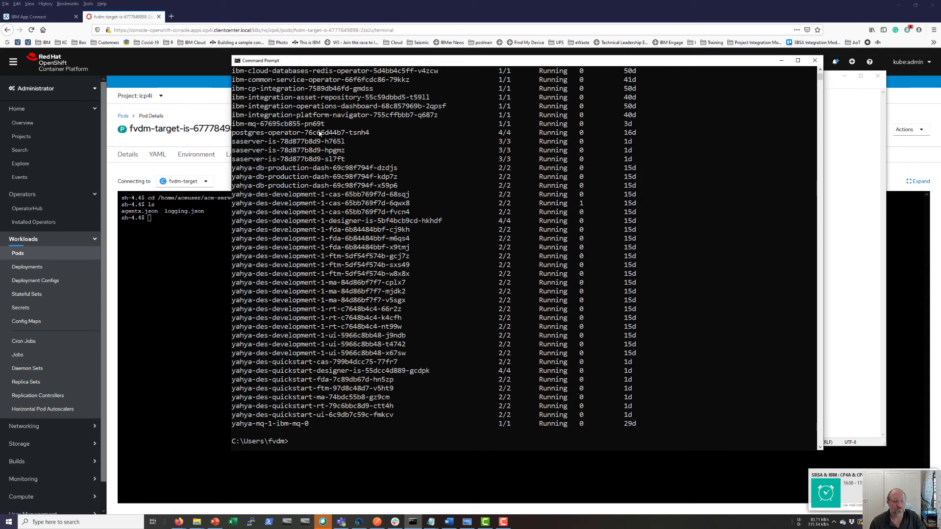
pyautogui.scroll(9, 286, 215)
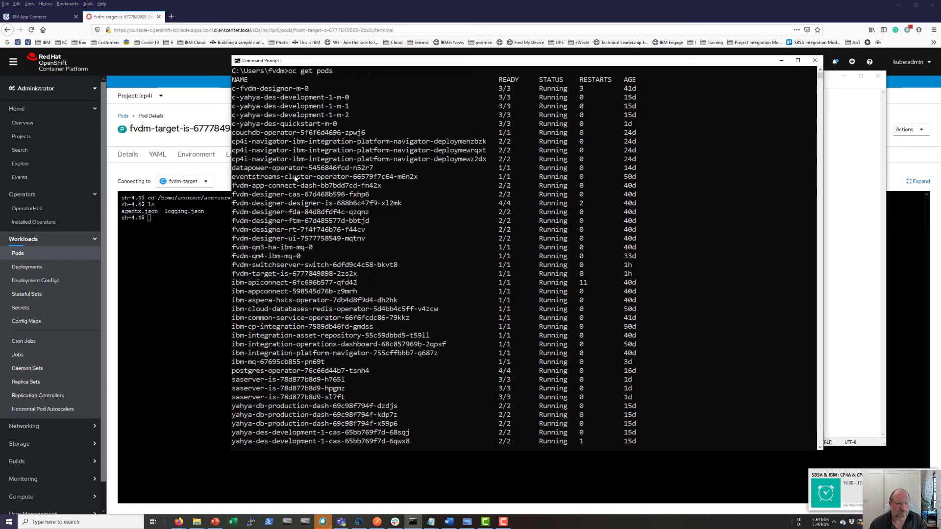
pyautogui.scroll(1, 288, 188)
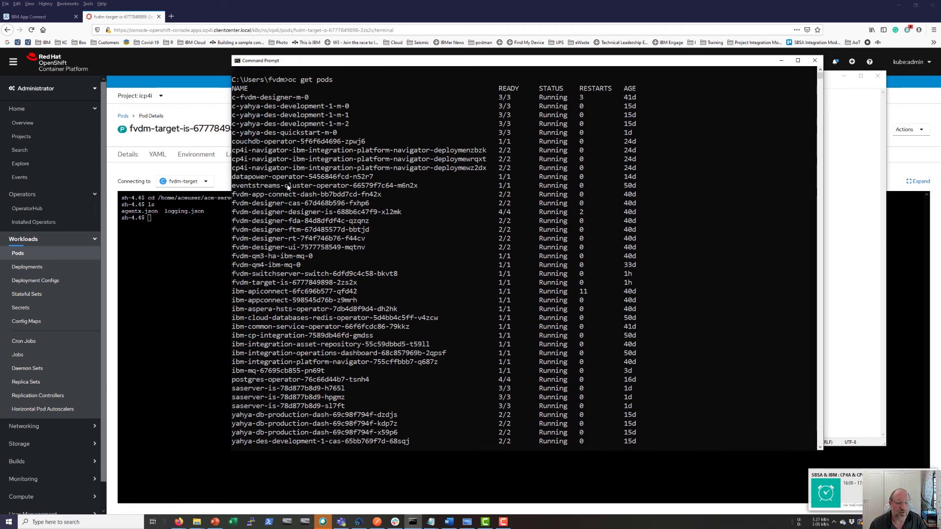
pyautogui.scroll(-1, 289, 188)
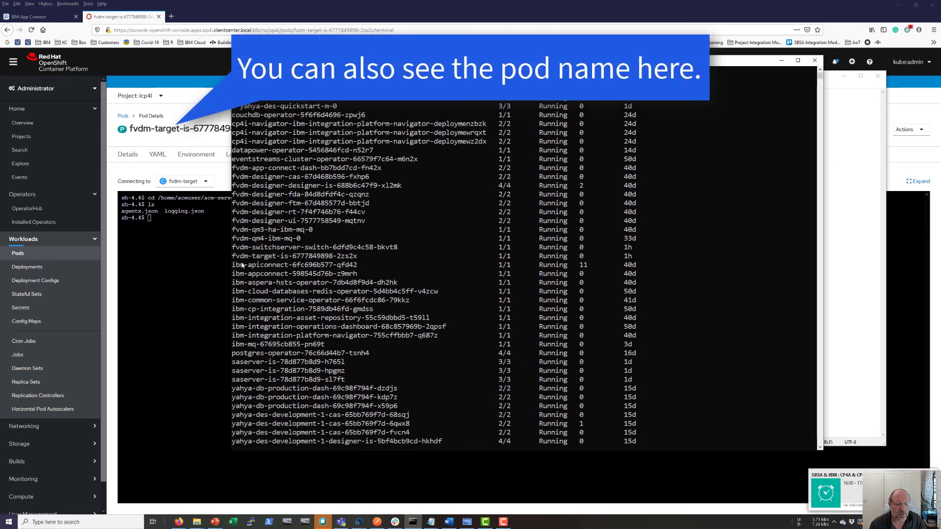
pyautogui.moveTo(232, 256); pyautogui.dragTo(358, 262)
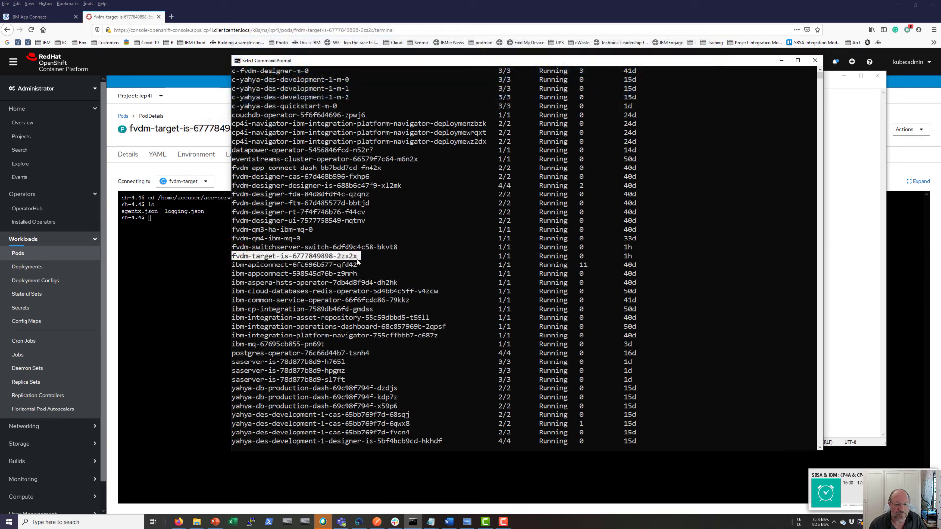
pyautogui.rightClick(299, 255)
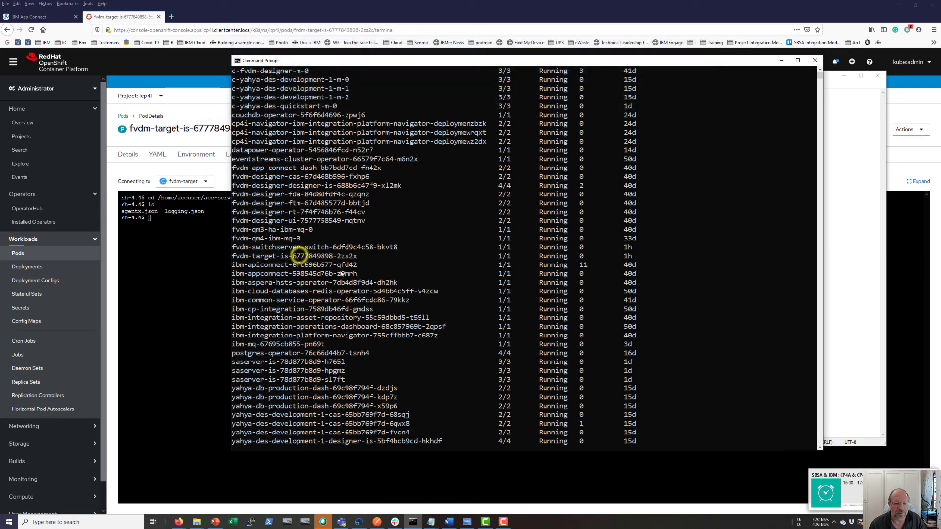
pyautogui.click(432, 523)
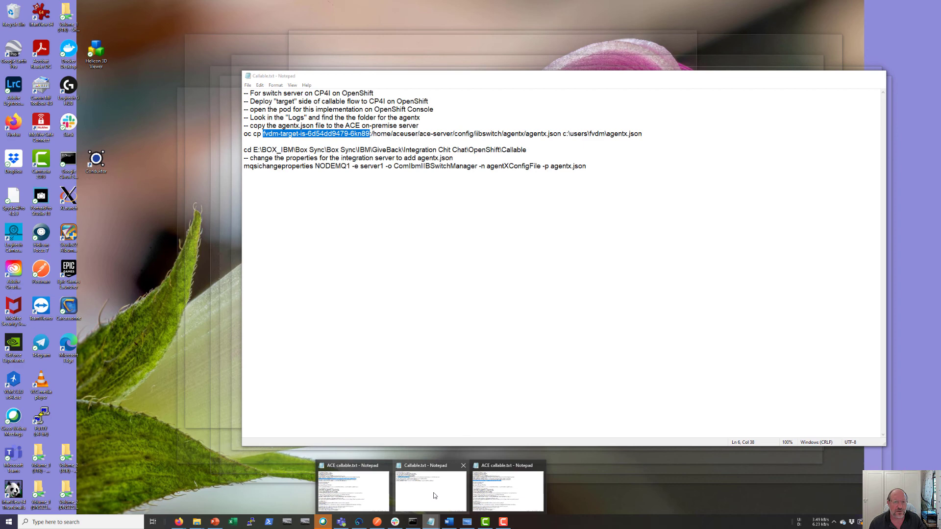
pyautogui.click(433, 492)
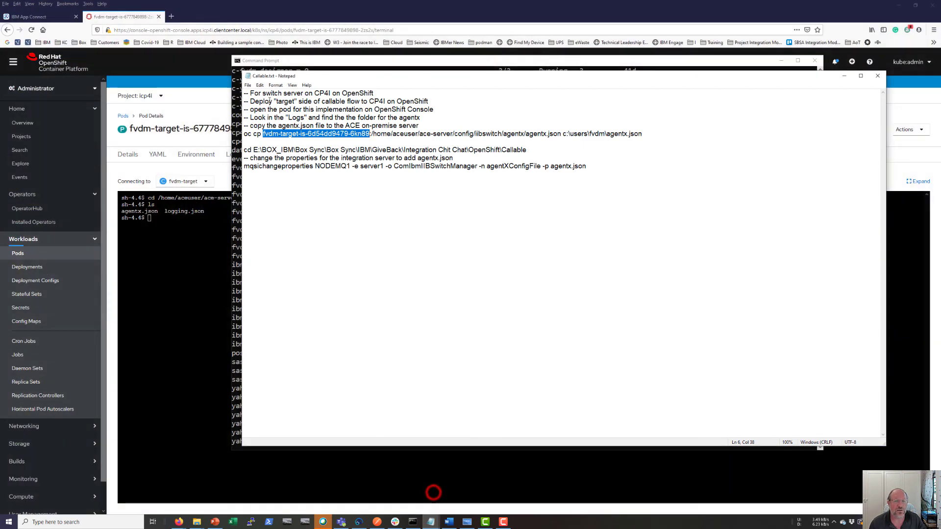
pyautogui.moveTo(263, 133); pyautogui.dragTo(370, 134)
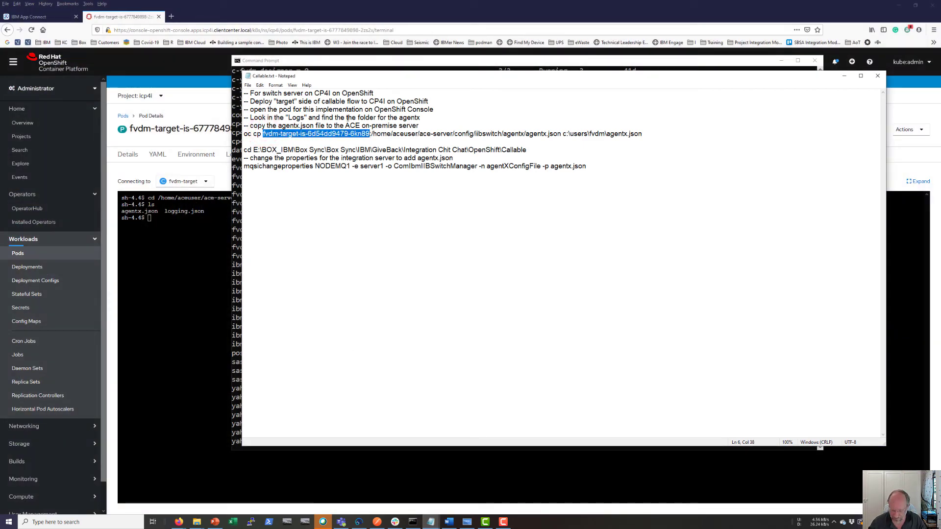
pyautogui.hotkey('ctrl', 'v')
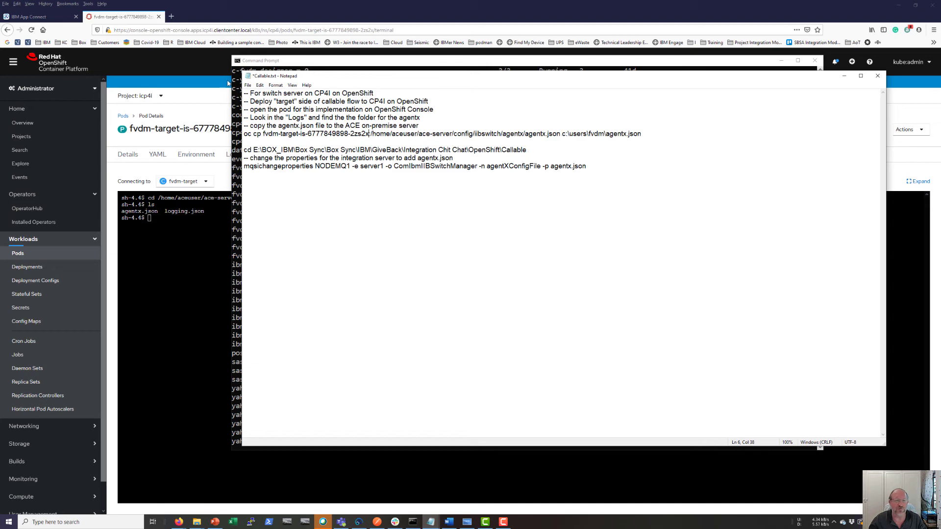
# Return to the OpenShift console and copy the agentx config folder path /home/aceuser/ace-server/config/iibswitch/agentx from the pod's logs.
pyautogui.moveTo(395, 76); pyautogui.dragTo(431, 203)
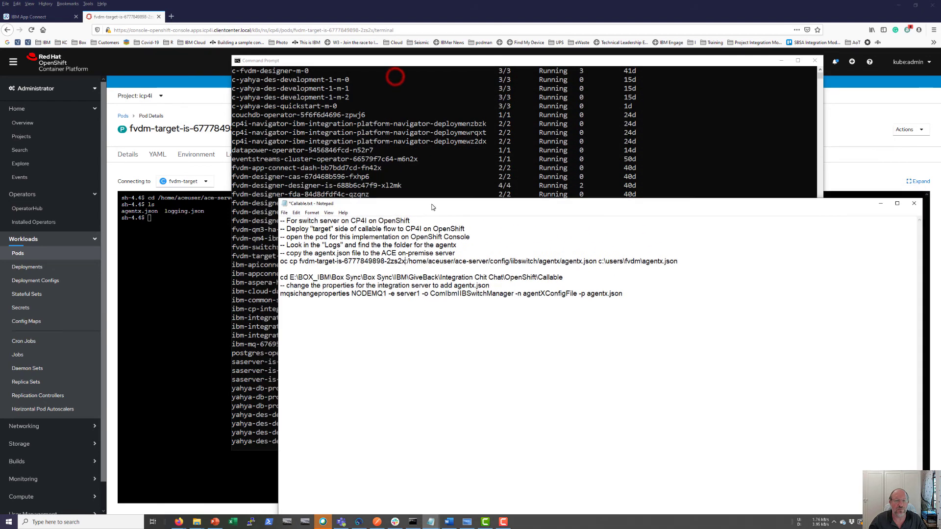
pyautogui.click(194, 82)
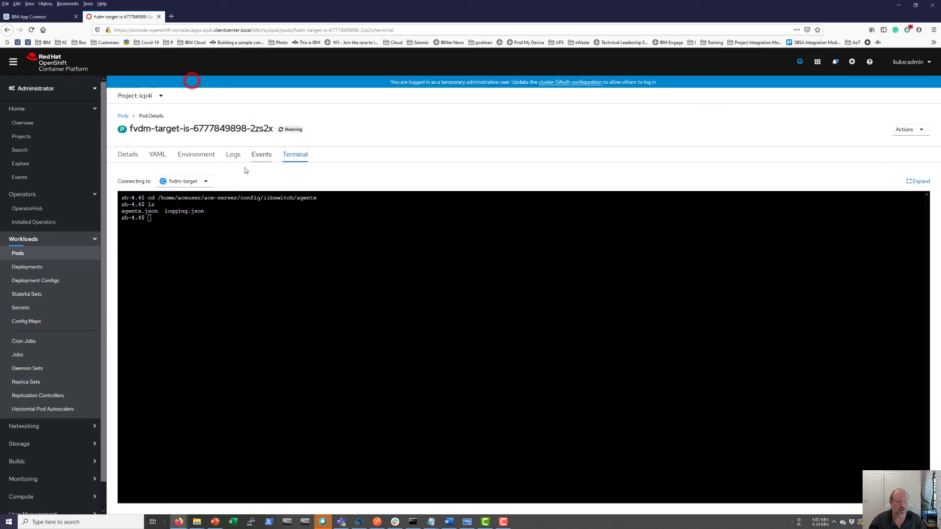
pyautogui.click(233, 155)
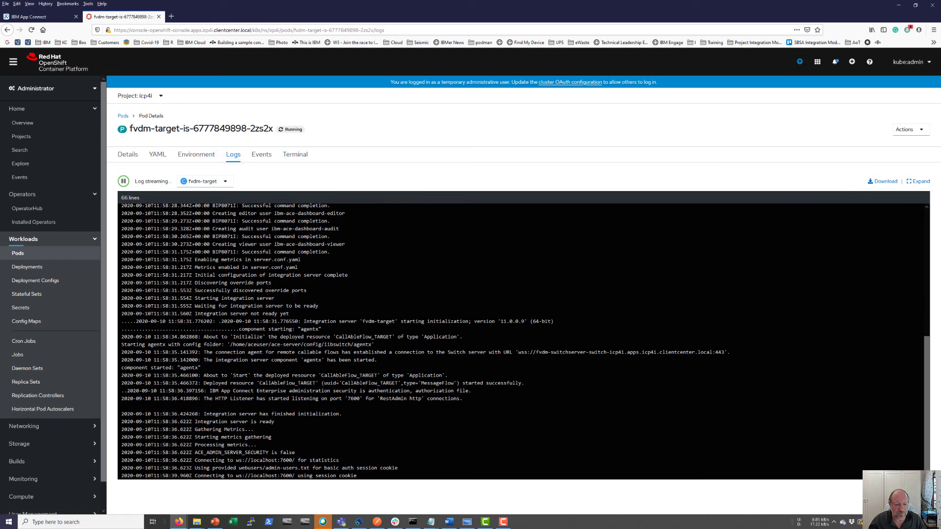
pyautogui.moveTo(230, 345); pyautogui.dragTo(372, 345)
pyautogui.rightClick(352, 345)
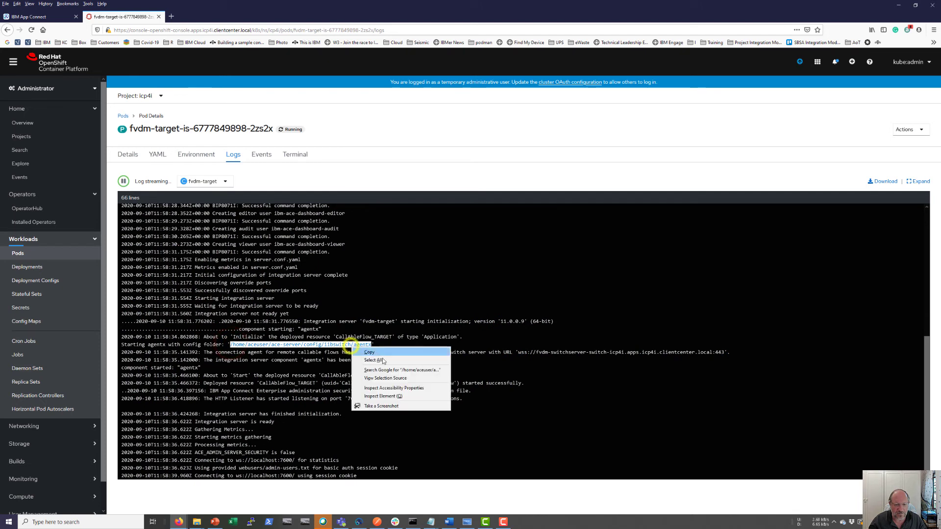
pyautogui.click(373, 351)
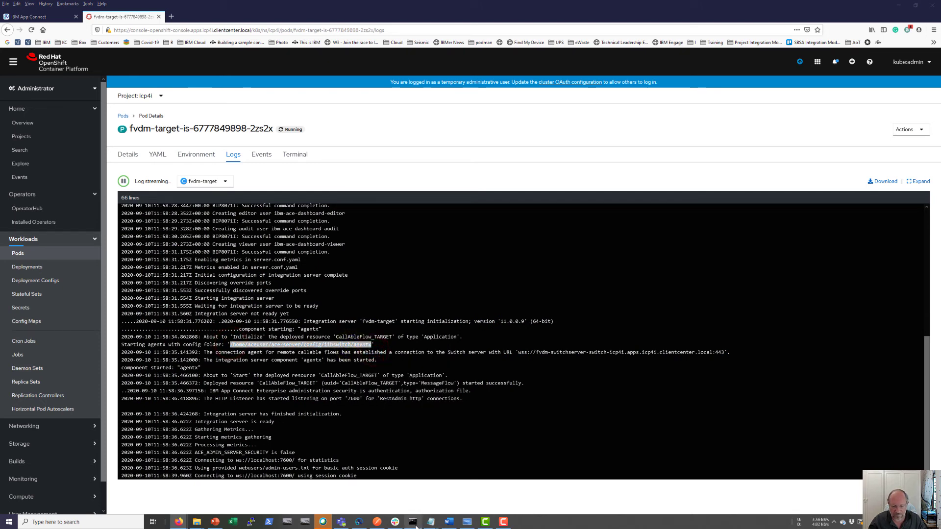
# In Callable.txt, replace the oc cp source folder with /home/aceuser/ace-server/config/iibswitch/agentx/, keeping agentx.json as the file name.
pyautogui.moveTo(431, 524)
pyautogui.click(431, 503)
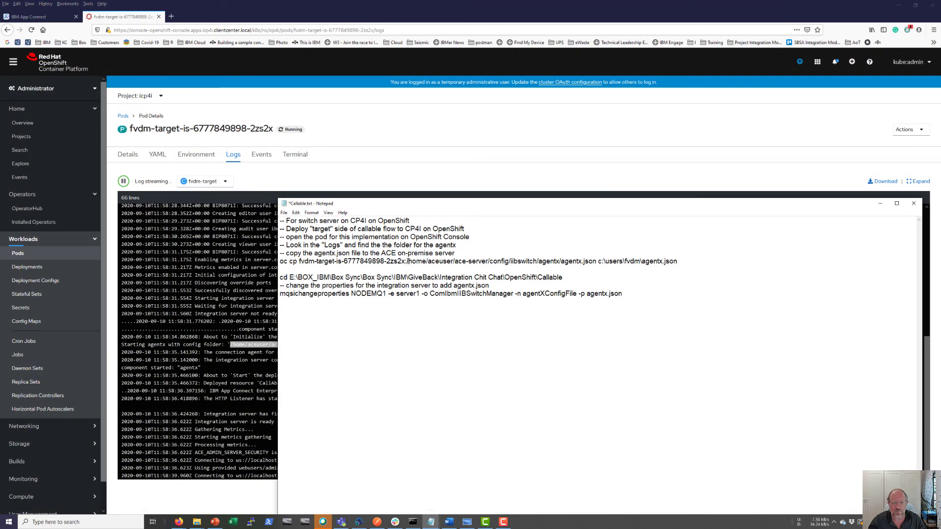
pyautogui.click(406, 261)
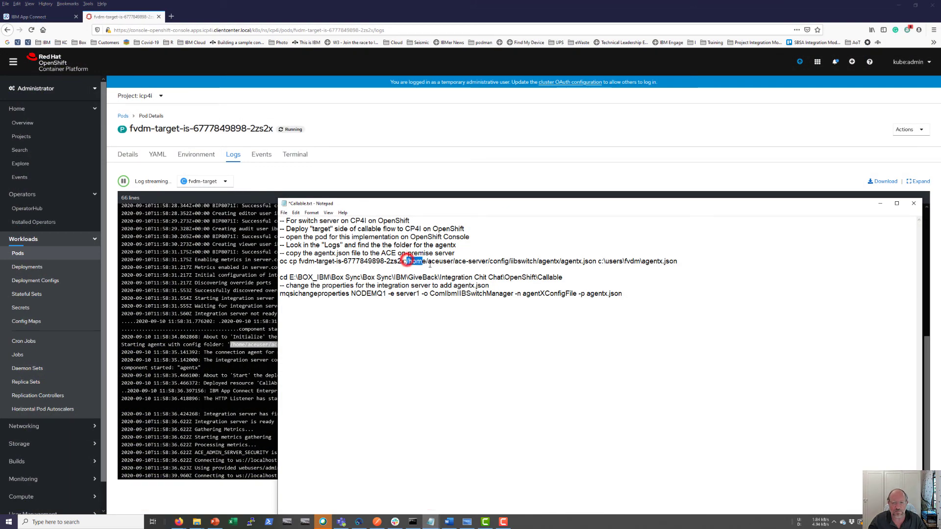
pyautogui.hotkey('shift', 'End')
pyautogui.keyDown('shift'); pyautogui.click(561, 262); pyautogui.keyUp('shift')
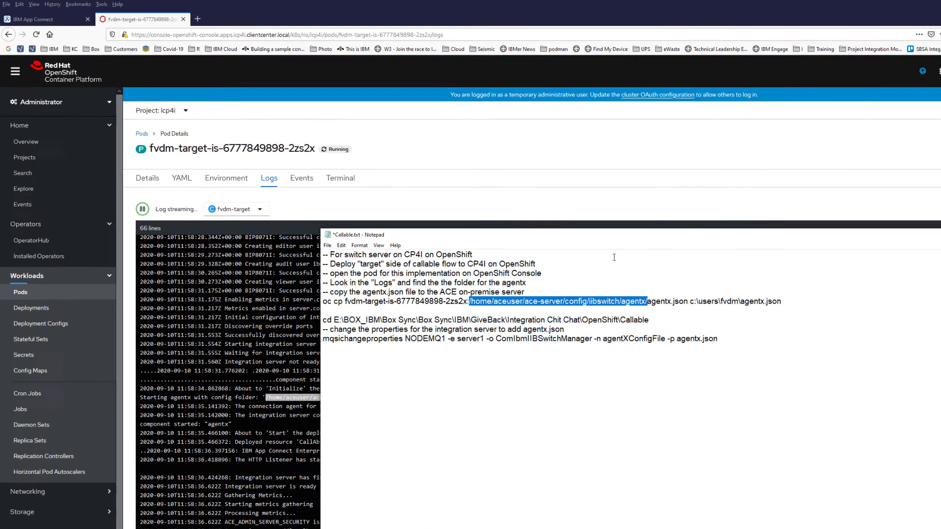
pyautogui.hotkey('ctrl', 'v')
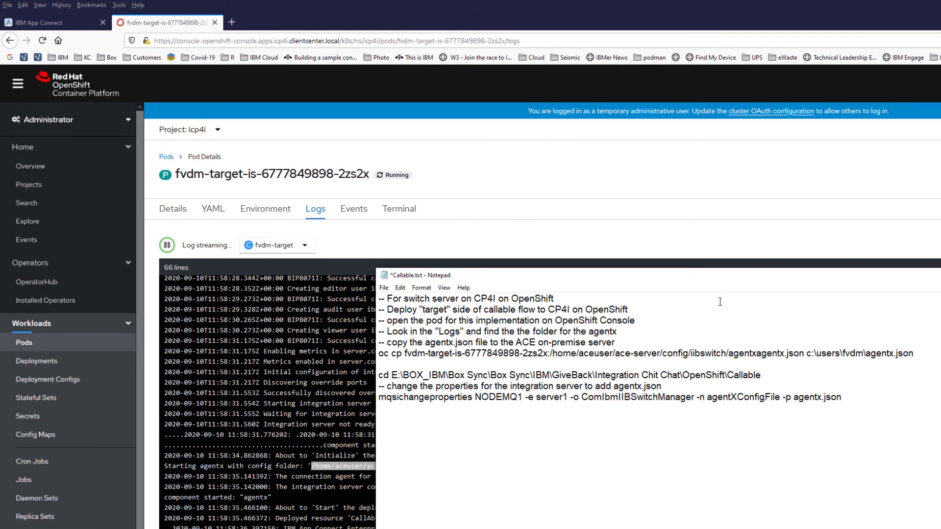
pyautogui.write('/')
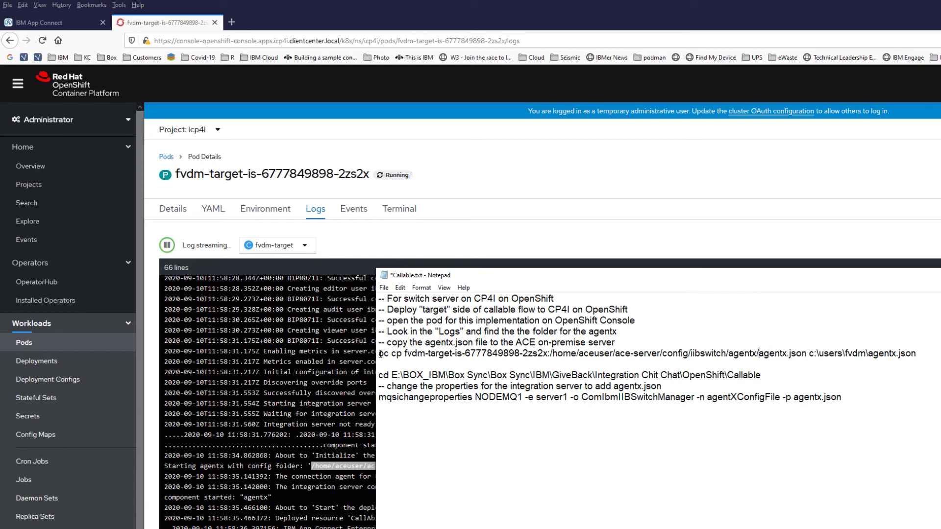
# Copy the whole oc cp command line from Callable.txt and switch to the Command Prompt.
pyautogui.moveTo(380, 354); pyautogui.dragTo(926, 350)
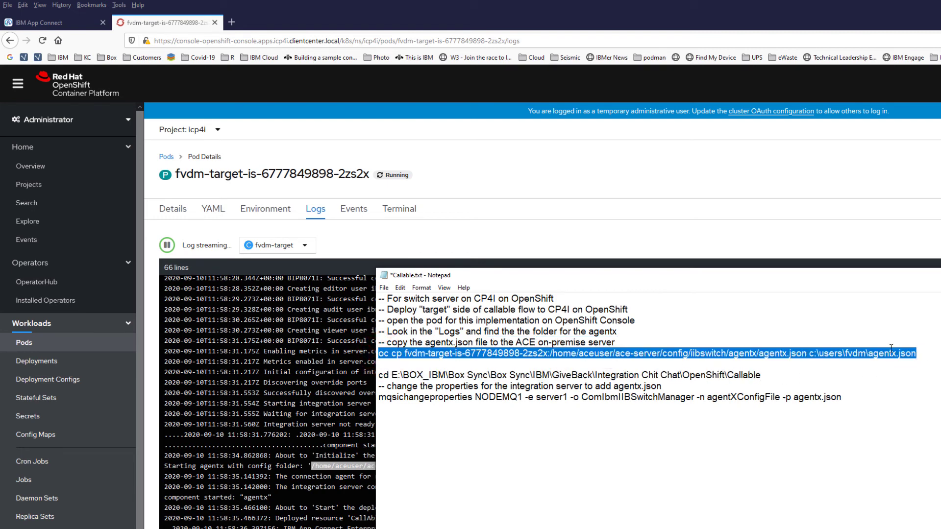
pyautogui.rightClick(826, 355)
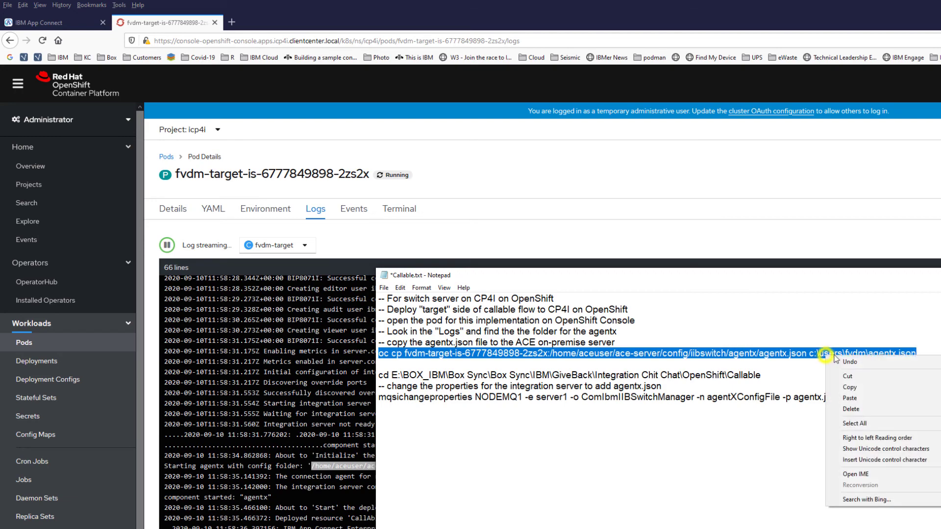
pyautogui.click(851, 387)
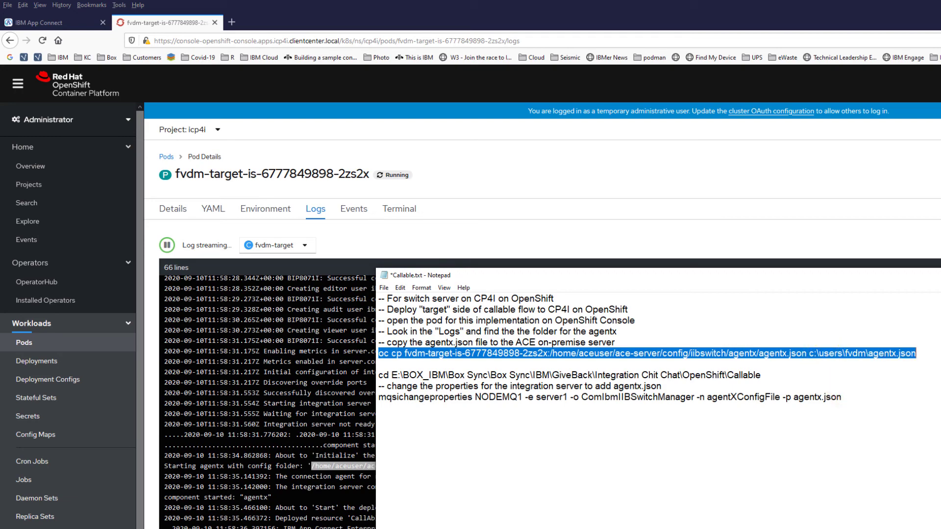
pyautogui.click(464, 527)
# List the JSON files in C:\Users\fvdm with dir *.json and delete the old agentx.json.
pyautogui.scroll(-9, 459, 420)
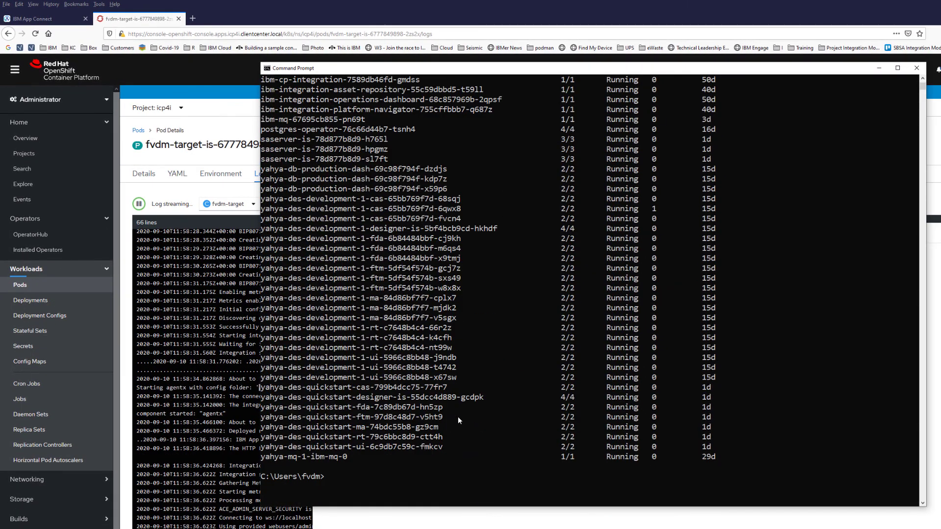
pyautogui.scroll(-3, 458, 416)
pyautogui.click(335, 392)
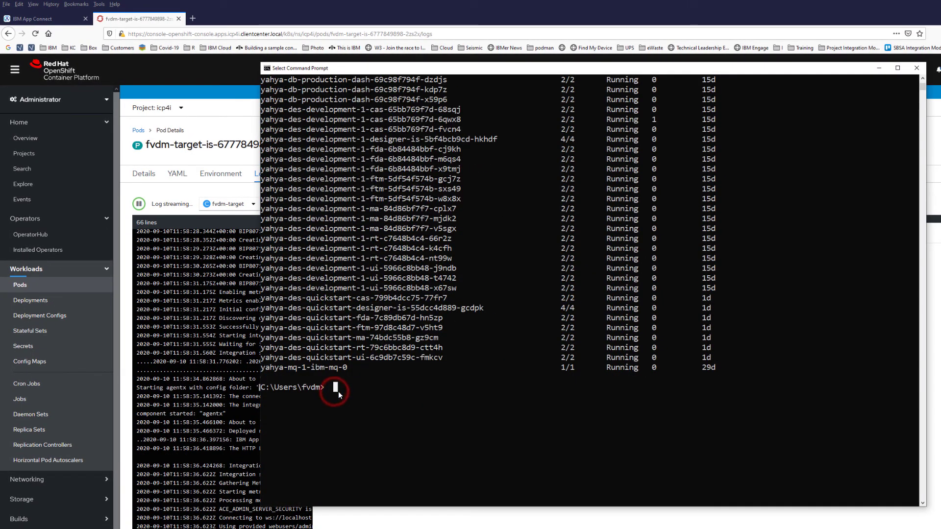
pyautogui.write('dir')
pyautogui.press('Return')
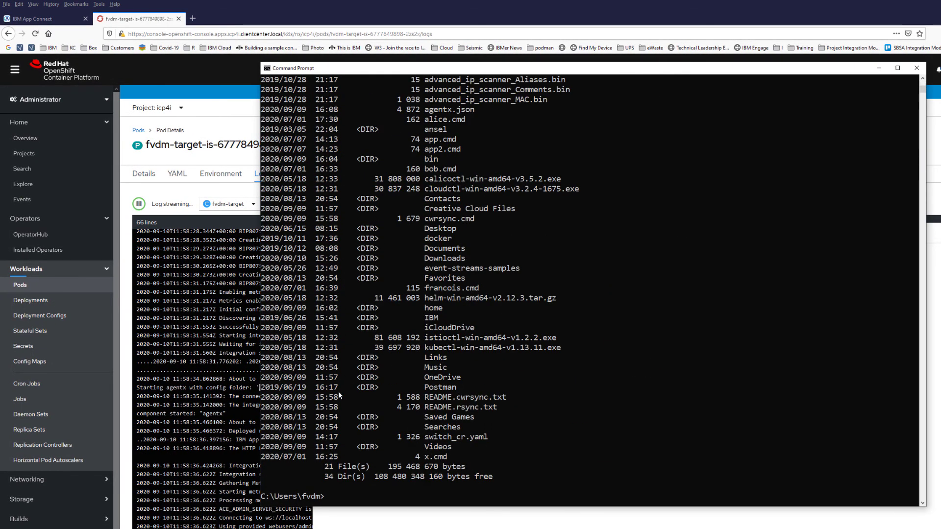
pyautogui.write('dir ')
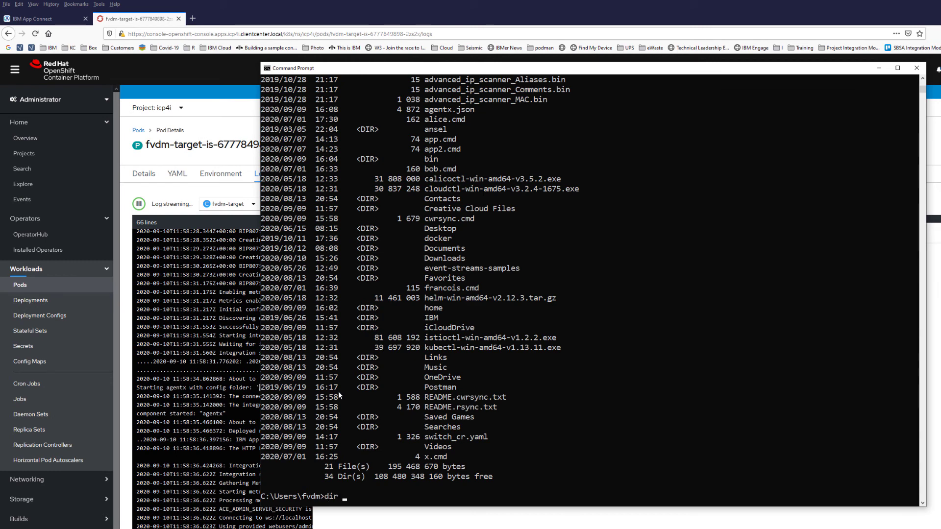
pyautogui.write('*.json')
pyautogui.press('Return')
pyautogui.write('d')
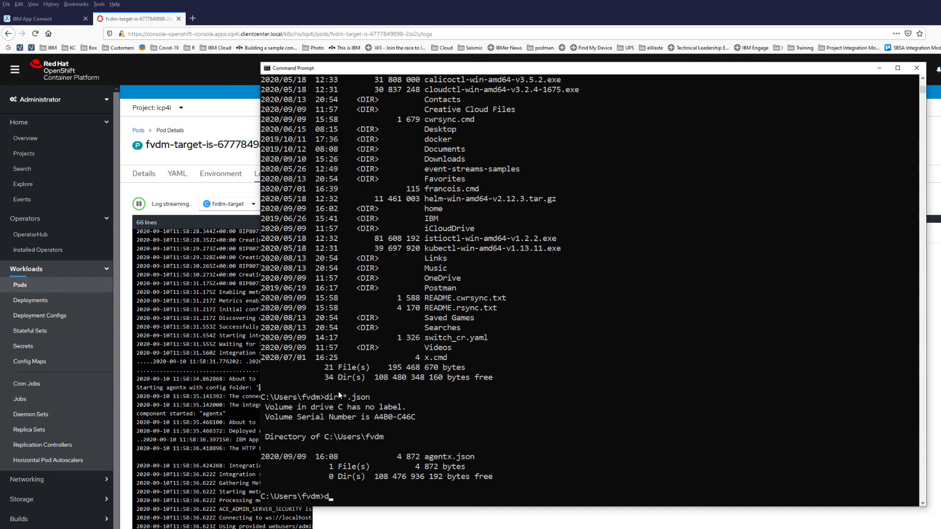
pyautogui.write('el agentx.json')
pyautogui.press('Return')
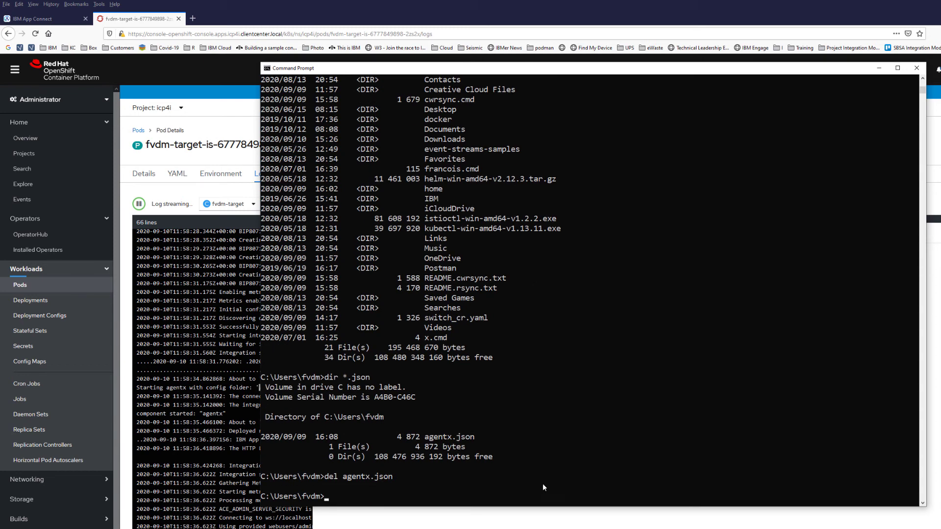
# Run the copied oc cp command to fetch agentx.json from the pod, and check for the file with dir *.json.
pyautogui.rightClick(417, 495)
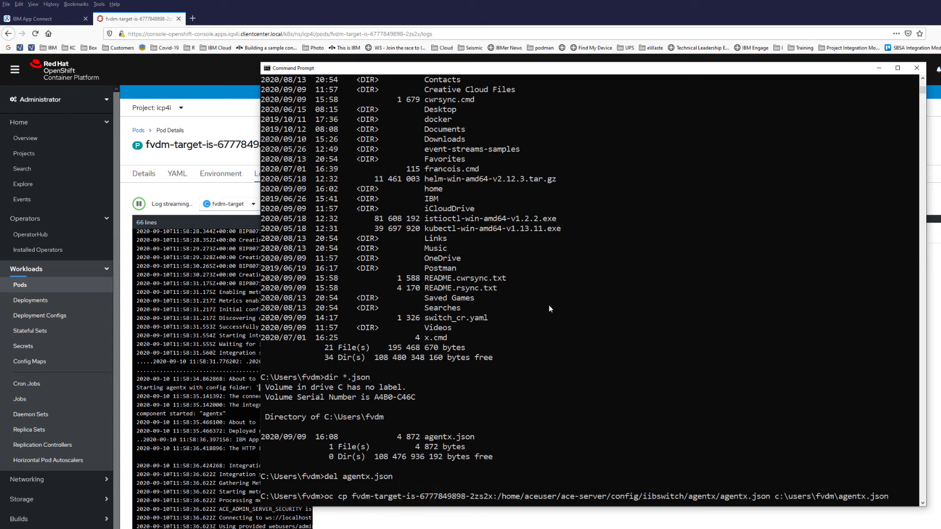
pyautogui.press('Return')
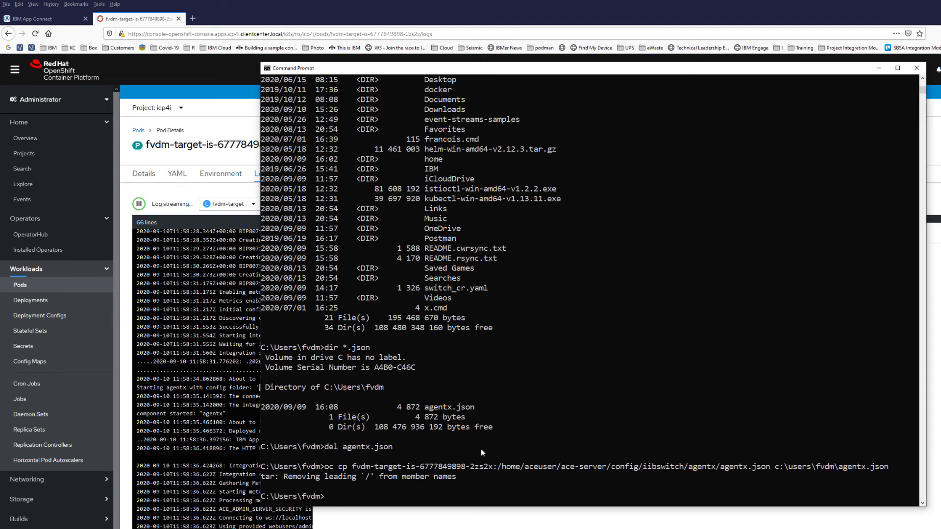
pyautogui.write('dir *.json')
pyautogui.press('Return')
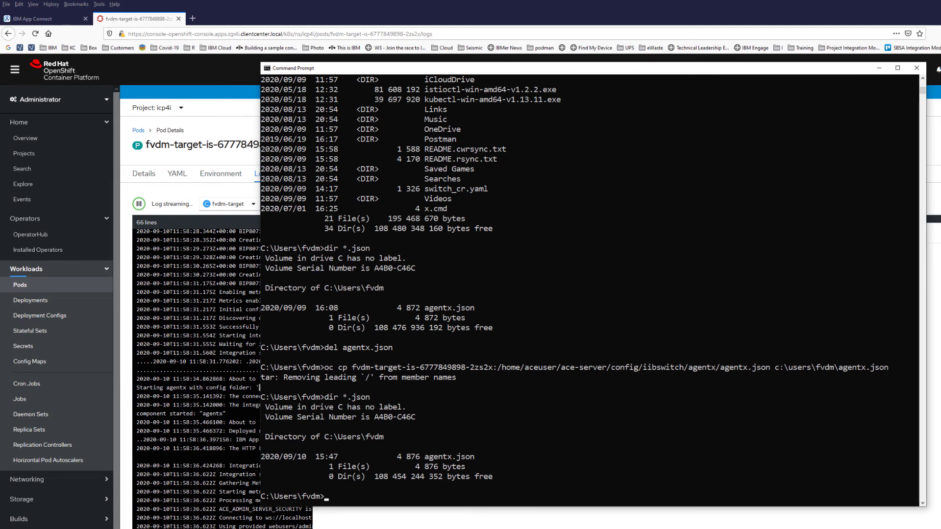
# Copy the mqsichangeproperties command for NODEMQ1 from Callable.txt and paste it into the Command Prompt without running it.
pyautogui.click(480, 522)
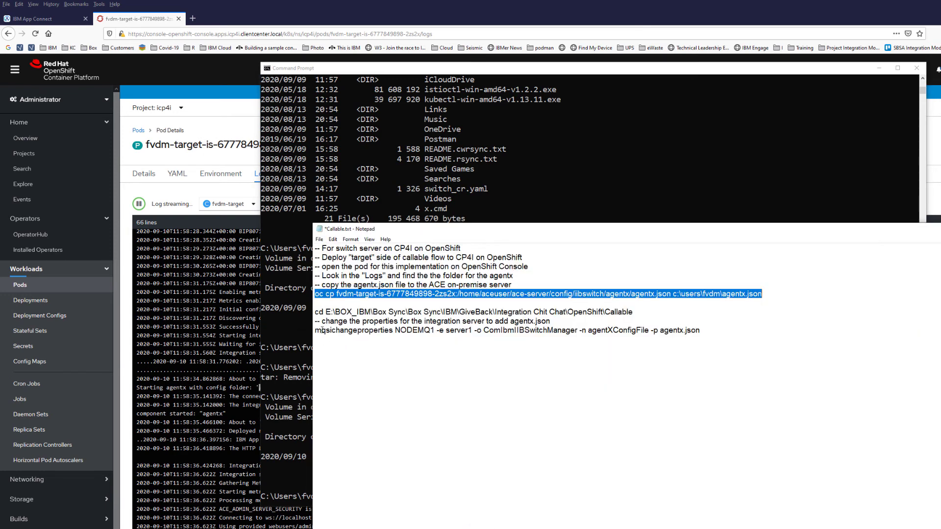
pyautogui.moveTo(315, 331); pyautogui.dragTo(712, 339)
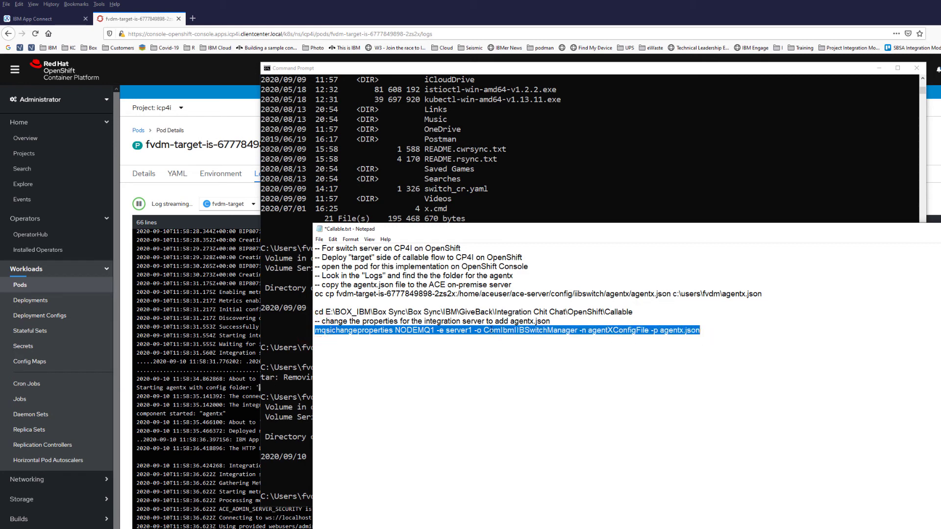
pyautogui.rightClick(493, 332)
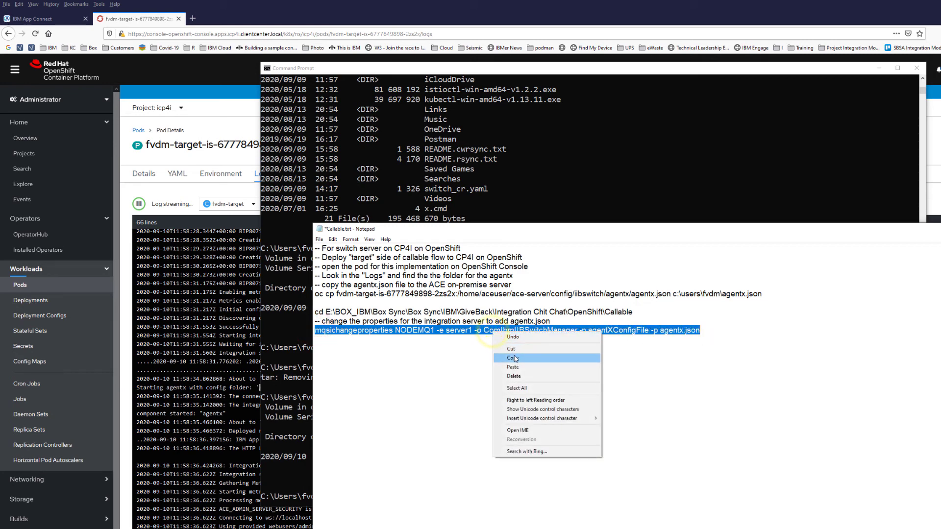
pyautogui.click(502, 355)
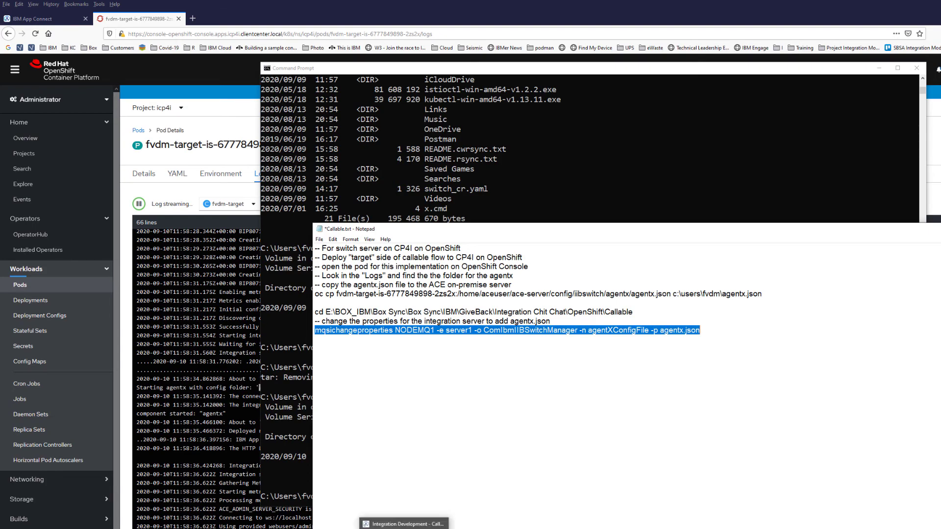
pyautogui.click(404, 526)
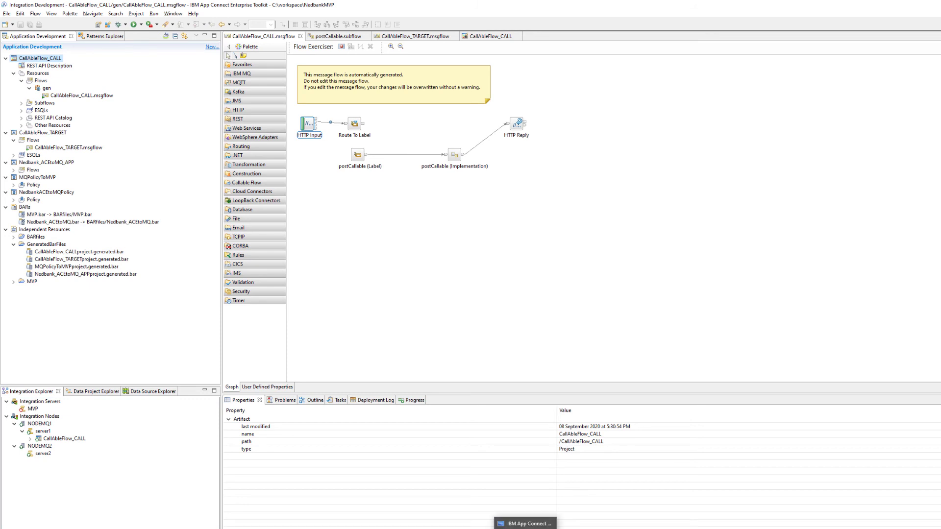
pyautogui.click(497, 518)
pyautogui.rightClick(358, 500)
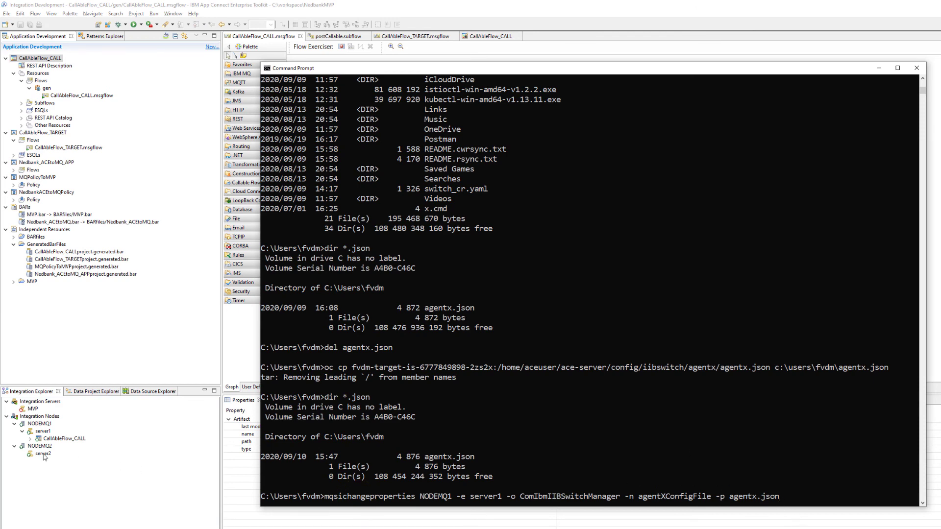
# In the App Connect Enterprise Toolkit, stop the integration node NODEMQ1.
pyautogui.click(40, 424)
pyautogui.rightClick(40, 424)
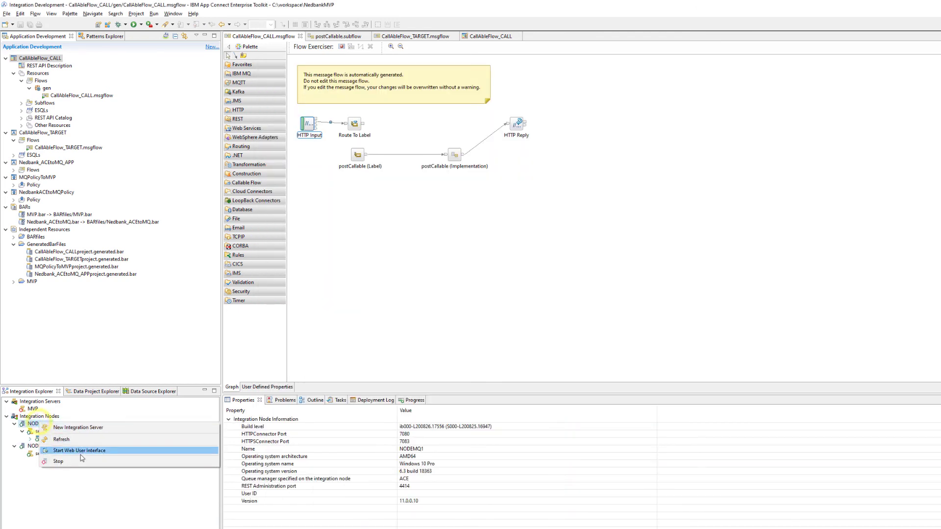
pyautogui.click(59, 461)
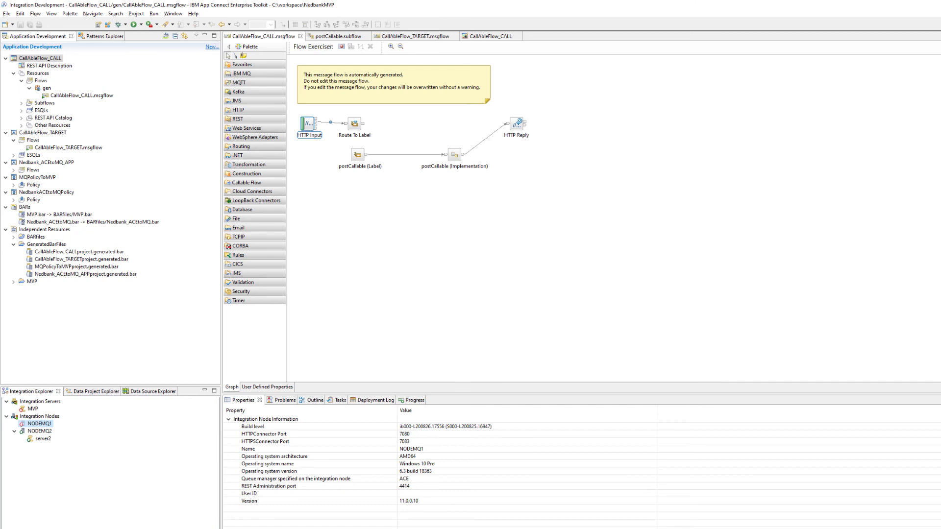
# Try to run the pasted mqsichangeproperties command in the Command Prompt.
pyautogui.hotkey('alt', 'Tab')
pyautogui.press('Return')
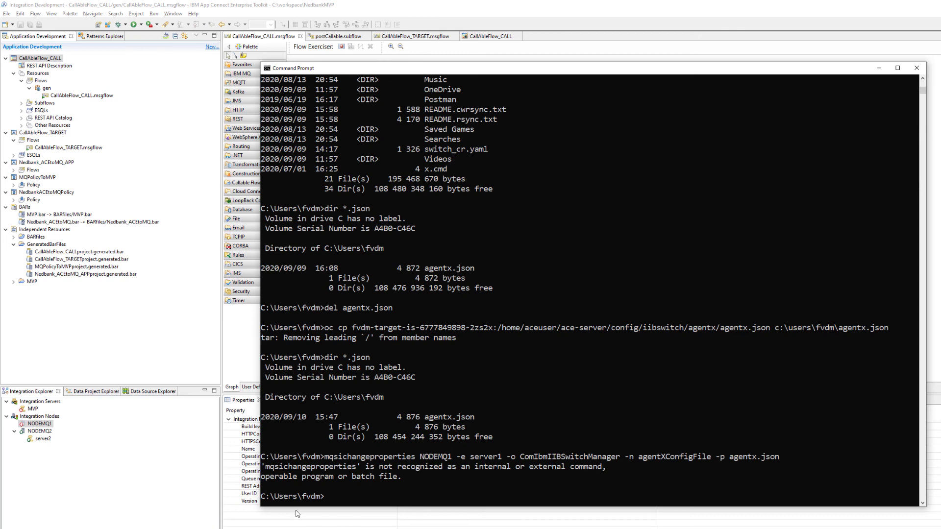
# In the App Connect Enterprise Console, run mqsichangeproperties NODEMQ1 -e server1 -o ComIbmIIBSwitchManager -n agentXConfigFile -p agentx.json from C:\Users\fvdm.
pyautogui.hotkey('alt', 'Tab')
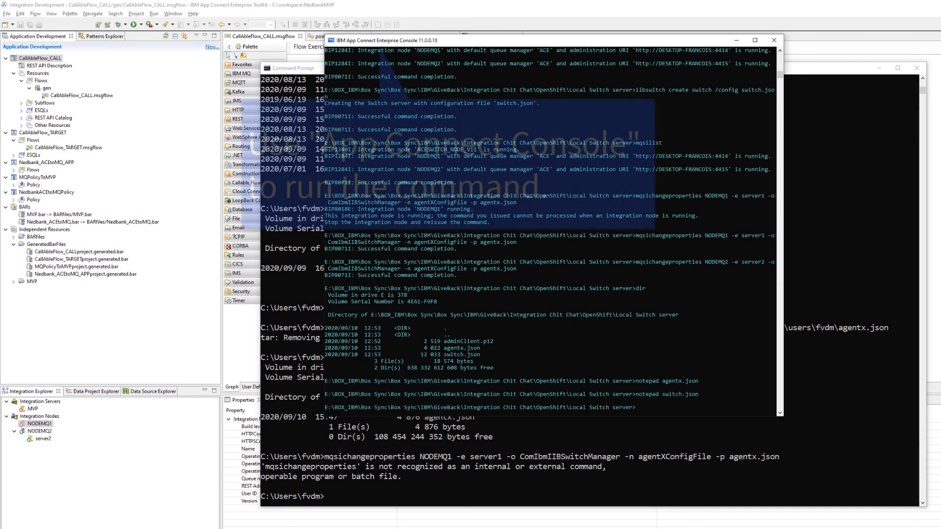
pyautogui.scroll(-3, 599, 356)
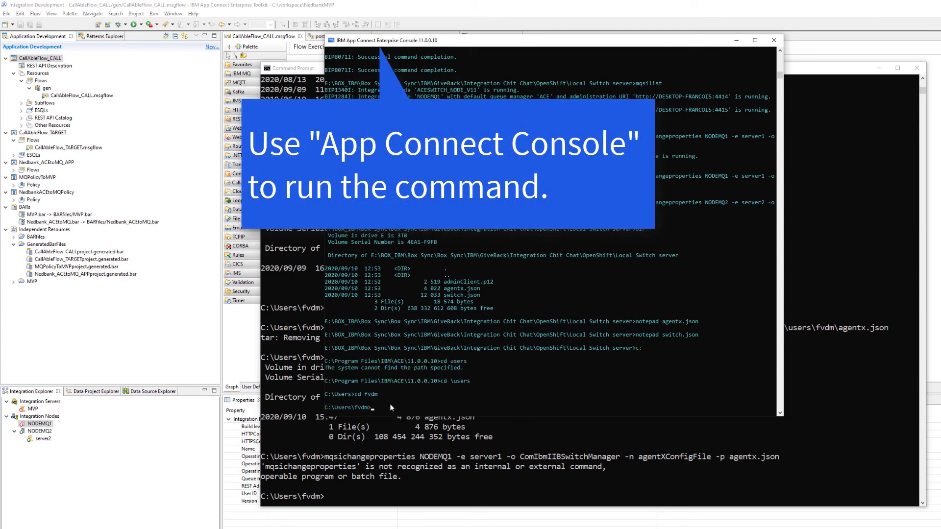
pyautogui.rightClick(390, 404)
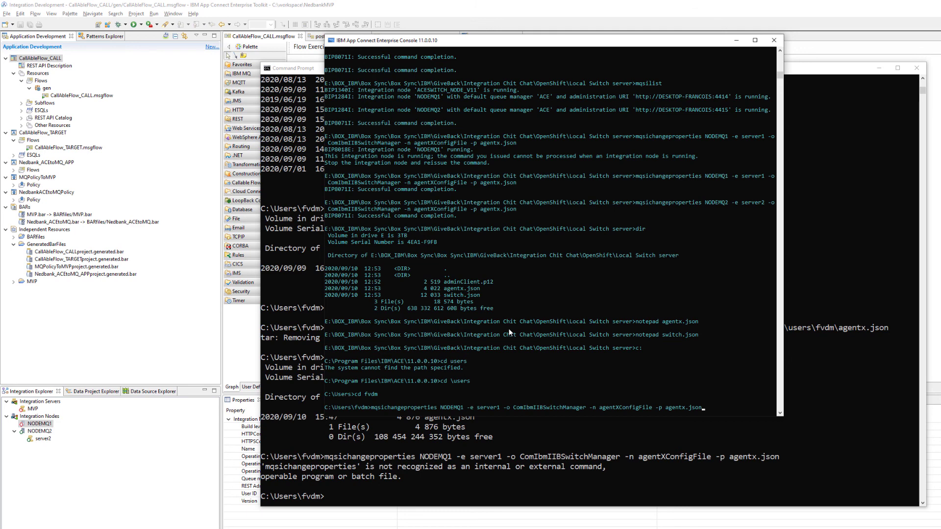
pyautogui.press('Return')
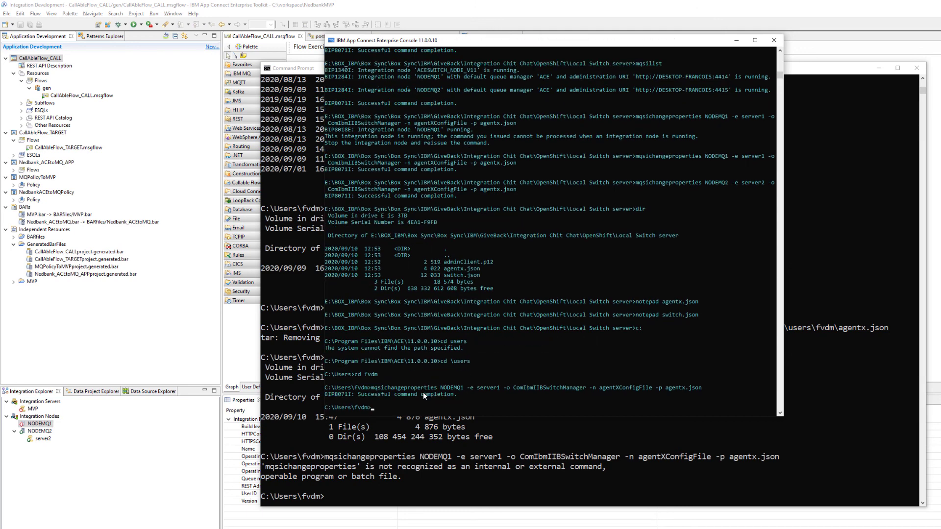
# Start NODEMQ1 in the Toolkit and send the CallToAppConnect POST request from Postman.
pyautogui.rightClick(37, 426)
pyautogui.click(62, 440)
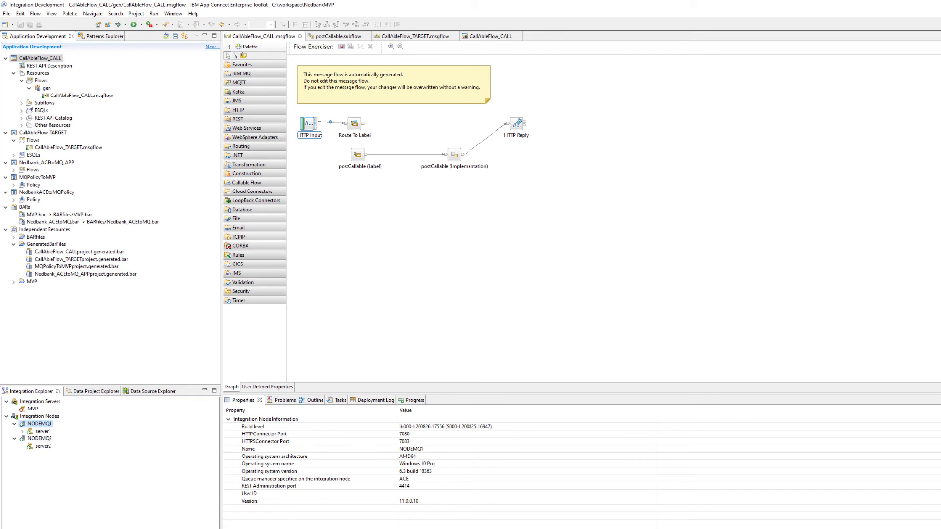
pyautogui.hotkey('alt', 'Tab')
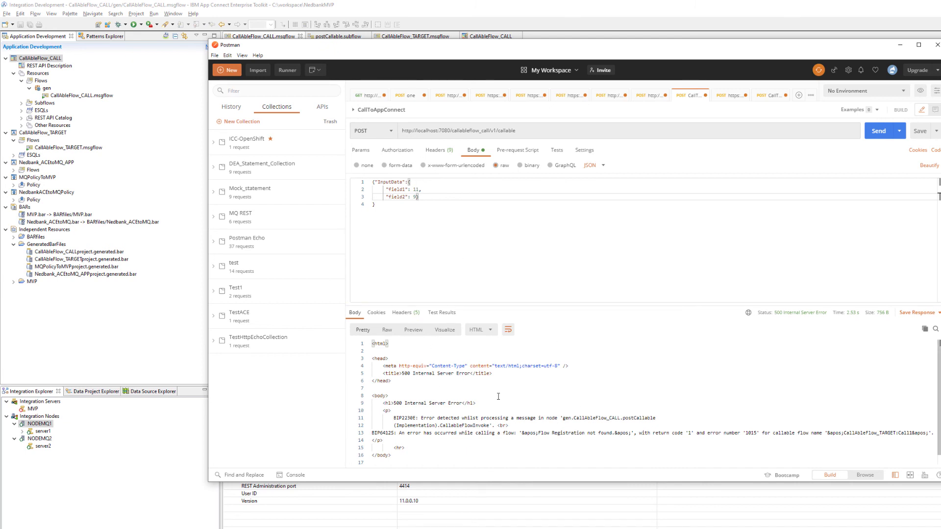
pyautogui.click(879, 132)
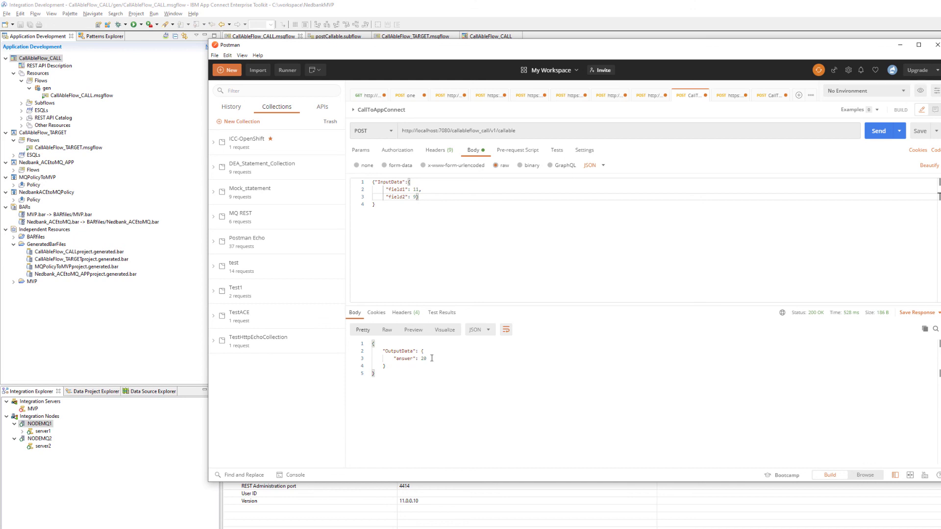
# Back in the Toolkit, delete the deployed CallAbleFlow_CALL from server1 on NODEMQ1.
pyautogui.click(122, 425)
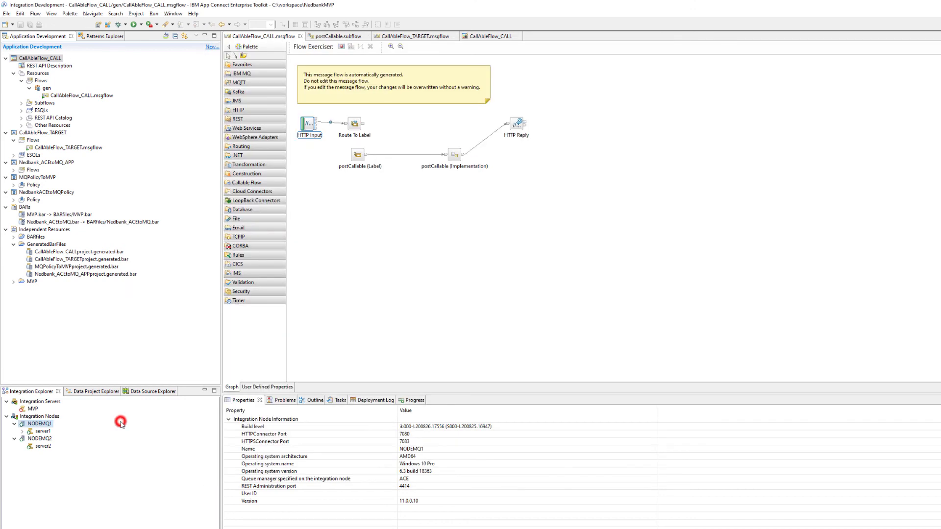
pyautogui.click(22, 431)
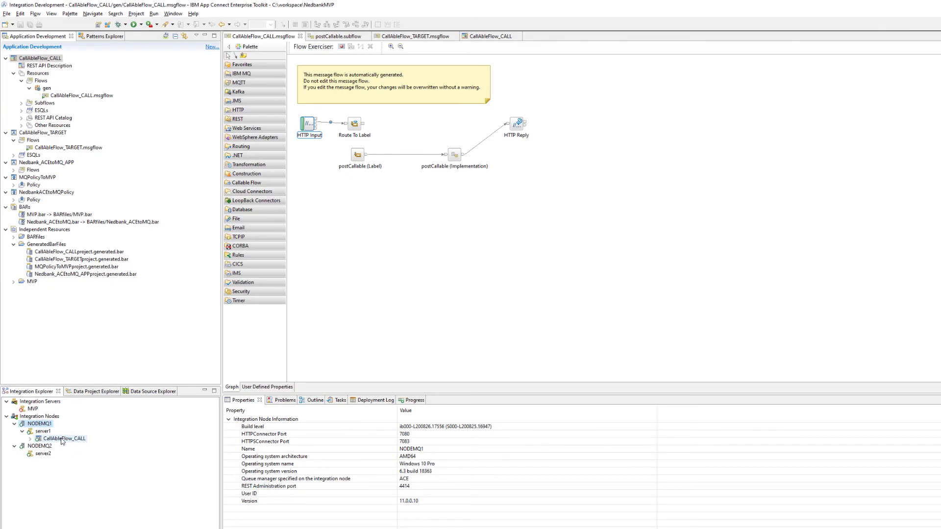
pyautogui.click(63, 439)
pyautogui.rightClick(63, 439)
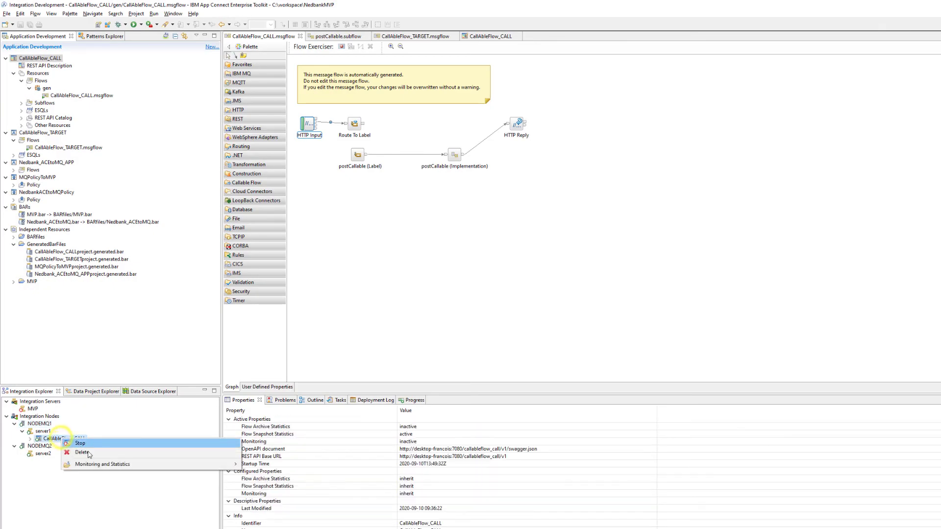
pyautogui.click(83, 452)
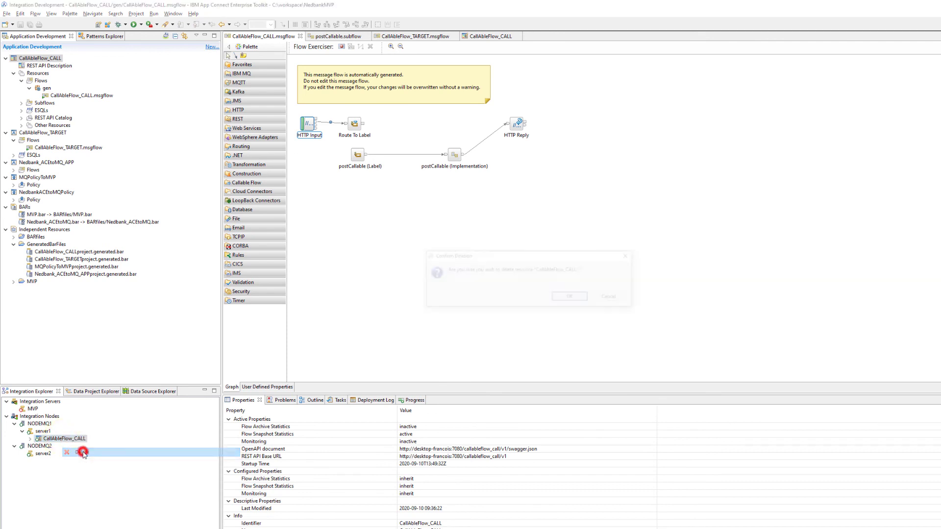
pyautogui.click(571, 297)
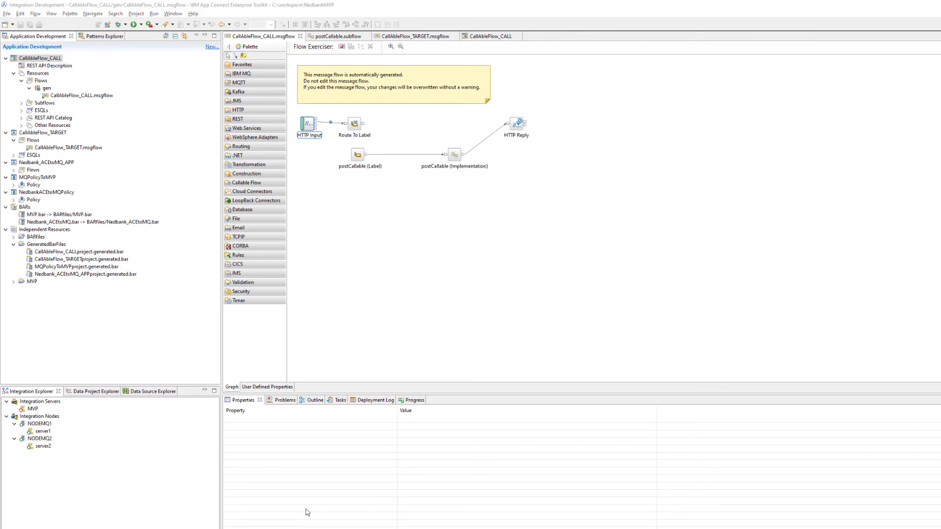
# In the App Connect Dashboard in the browser, delete the fvdm-target integration server.
pyautogui.click(241, 522)
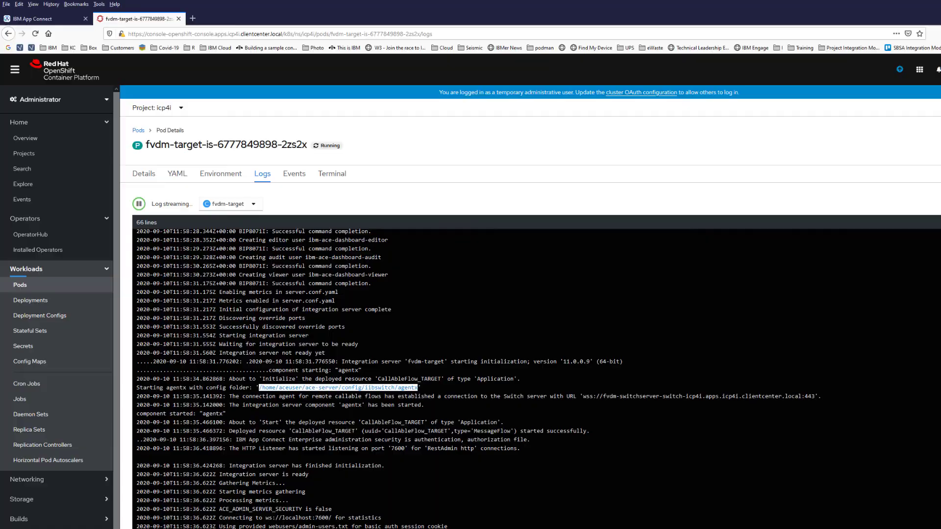
pyautogui.click(48, 21)
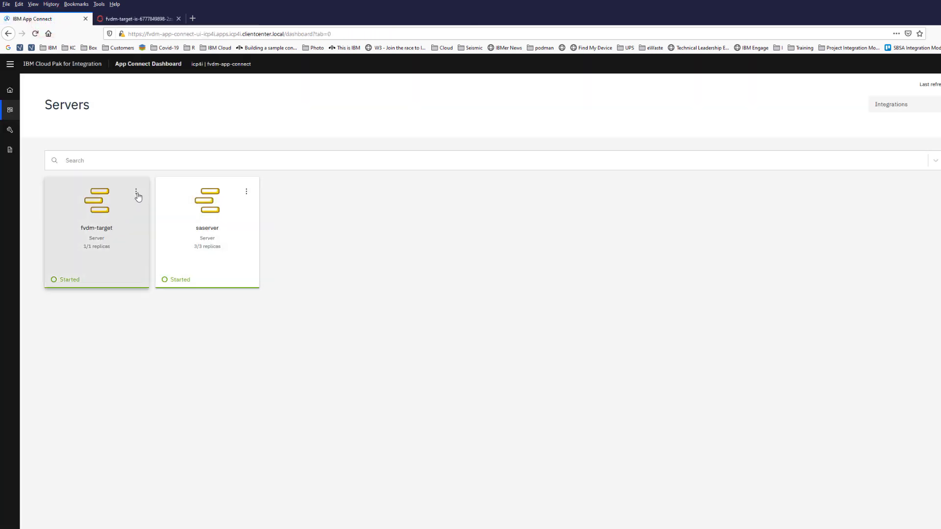
pyautogui.click(136, 191)
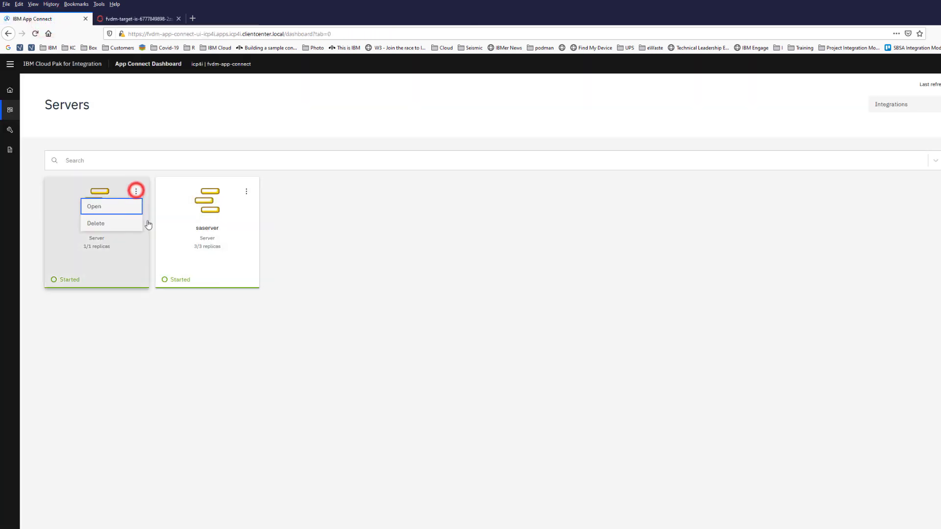
pyautogui.click(95, 223)
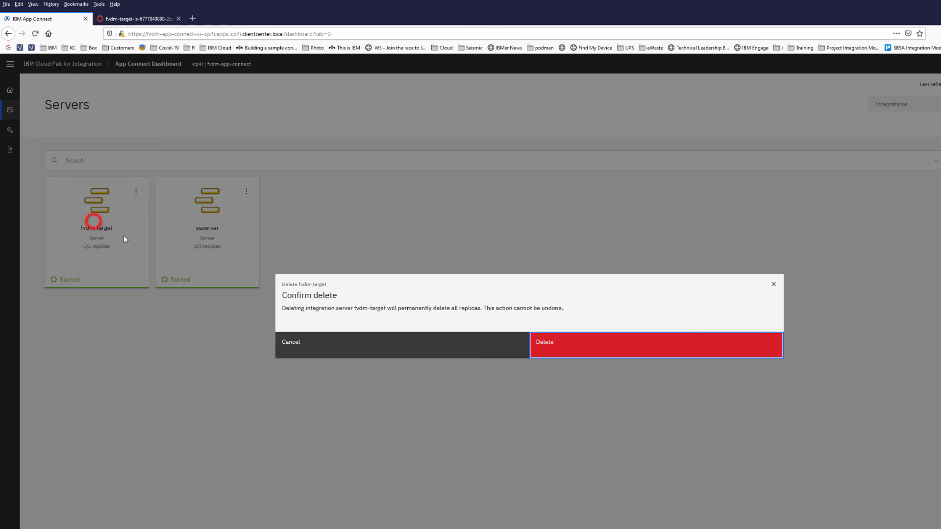
pyautogui.click(547, 343)
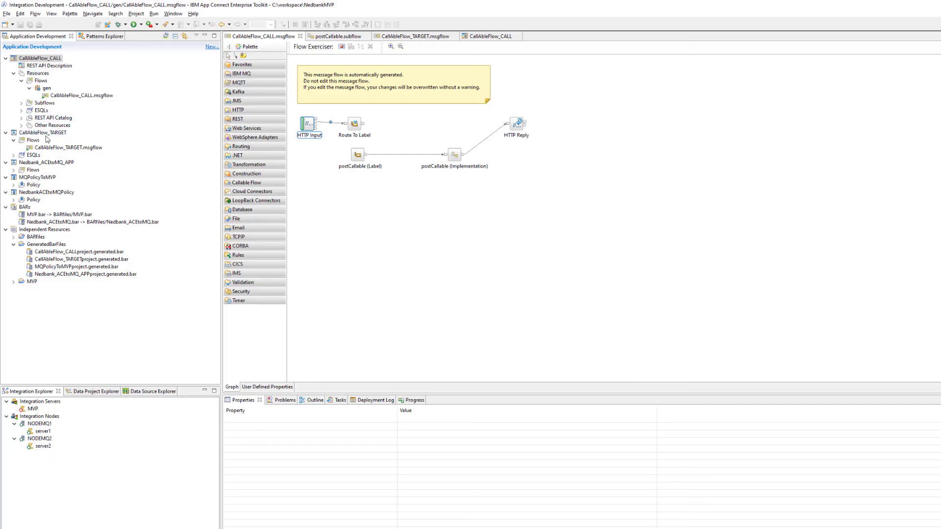
# In the Toolkit, deploy the CallAbleFlow_TARGET application to server1 on NODEMQ1.
pyautogui.moveTo(39, 132); pyautogui.dragTo(42, 434)
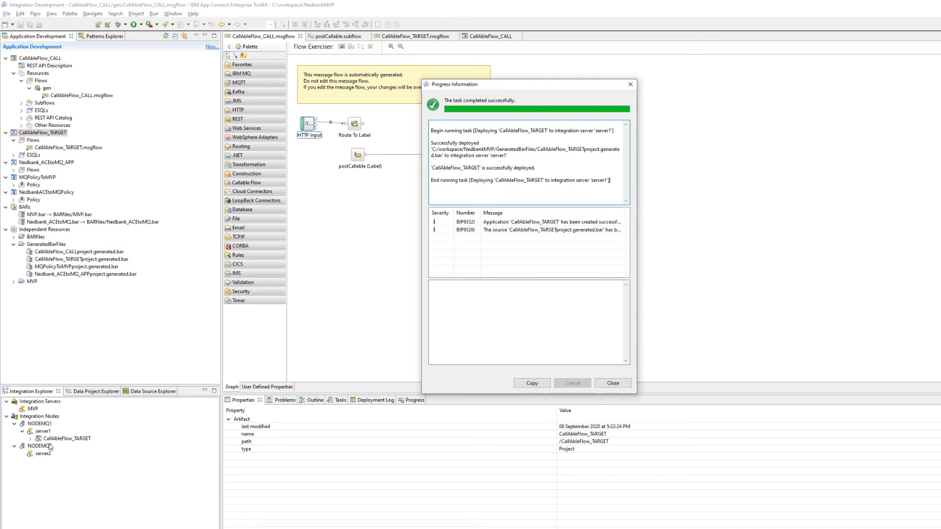
pyautogui.click(613, 383)
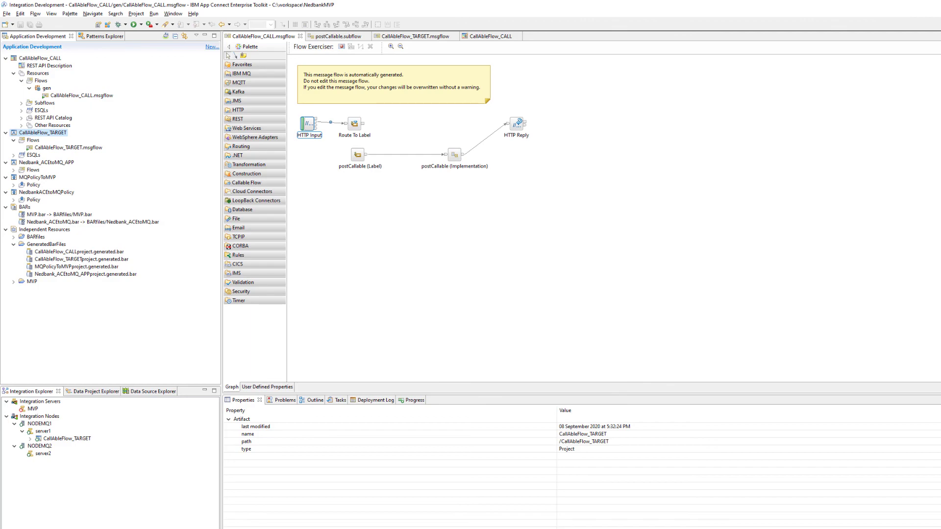
# In the App Connect Dashboard, set up a Toolkit integration server with the existing CallAbleFlow_CALLproject BAR and the fvdm-switchserver-agentx configuration.
pyautogui.click(265, 522)
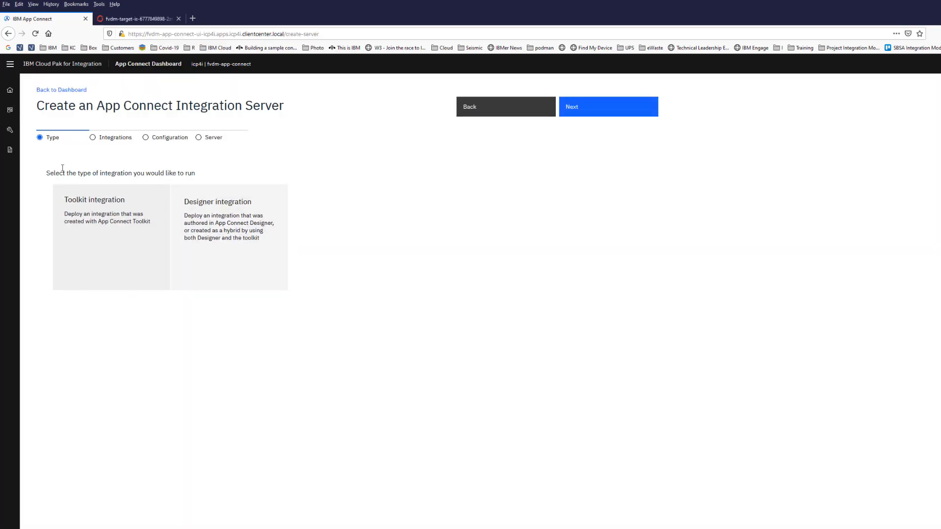
pyautogui.click(101, 219)
pyautogui.click(572, 106)
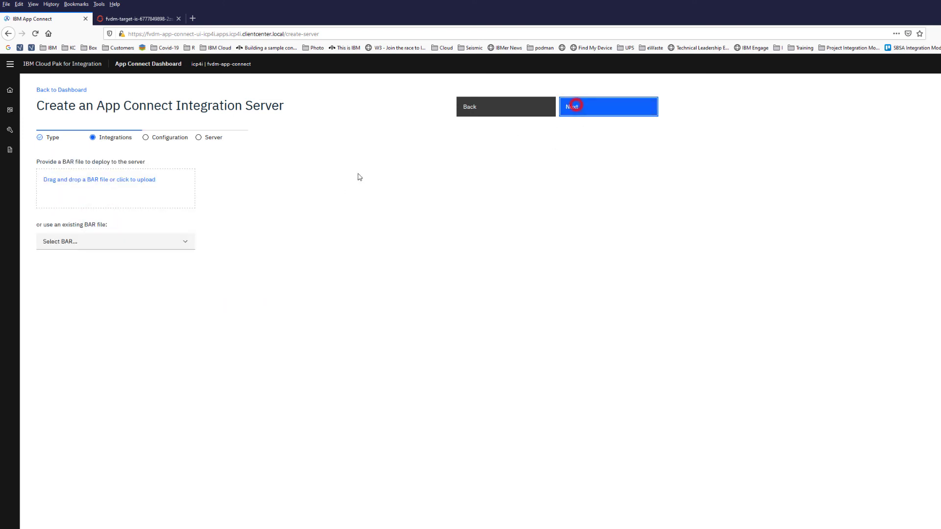
pyautogui.click(179, 243)
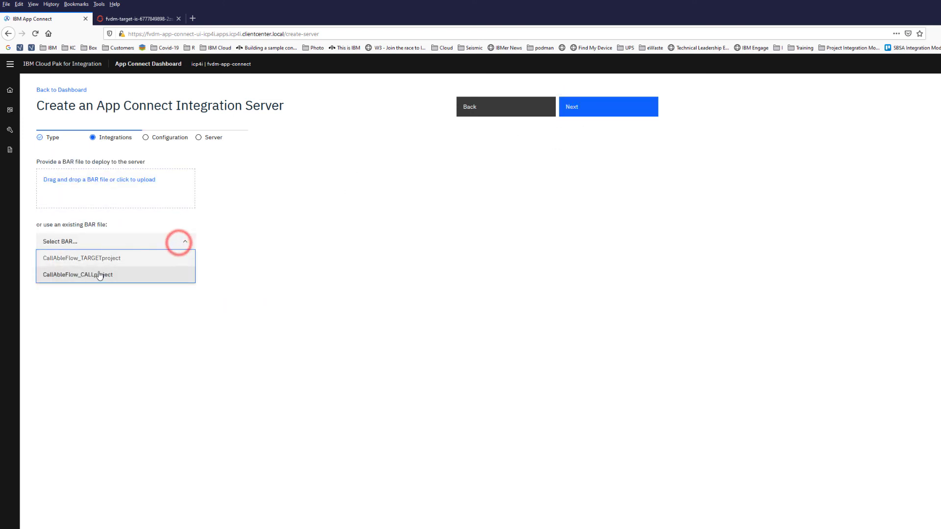
pyautogui.click(78, 275)
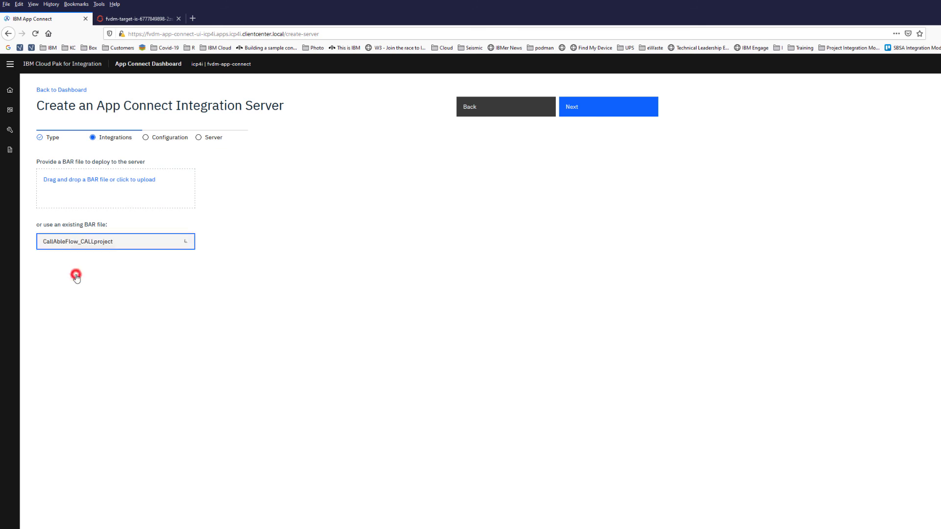
pyautogui.click(571, 110)
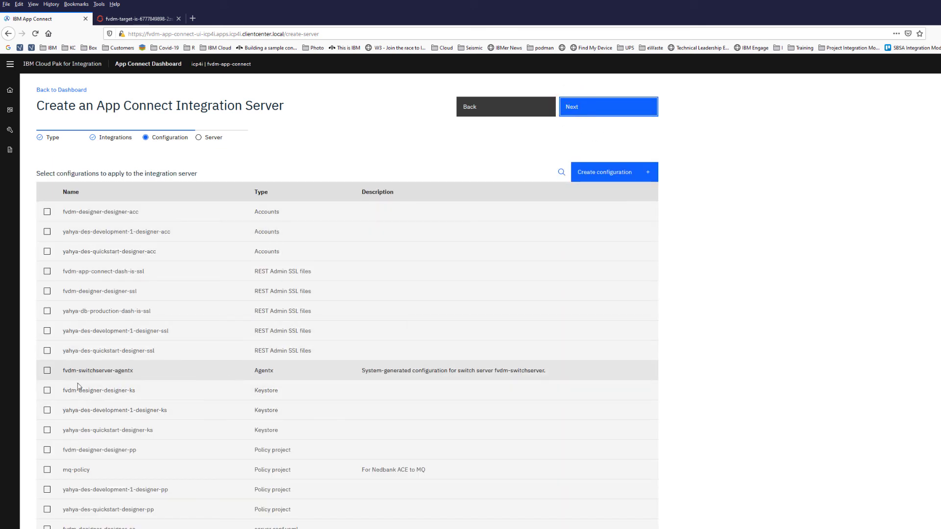
pyautogui.click(47, 371)
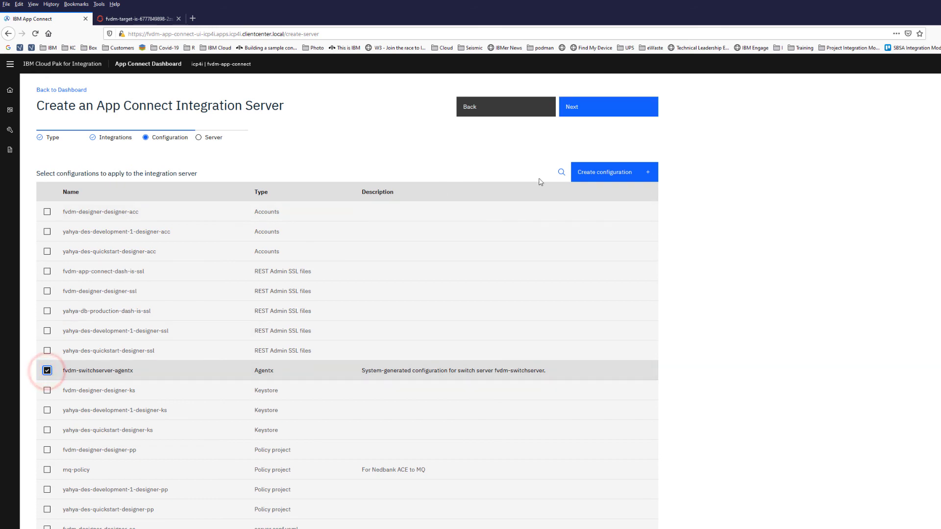
pyautogui.click(571, 106)
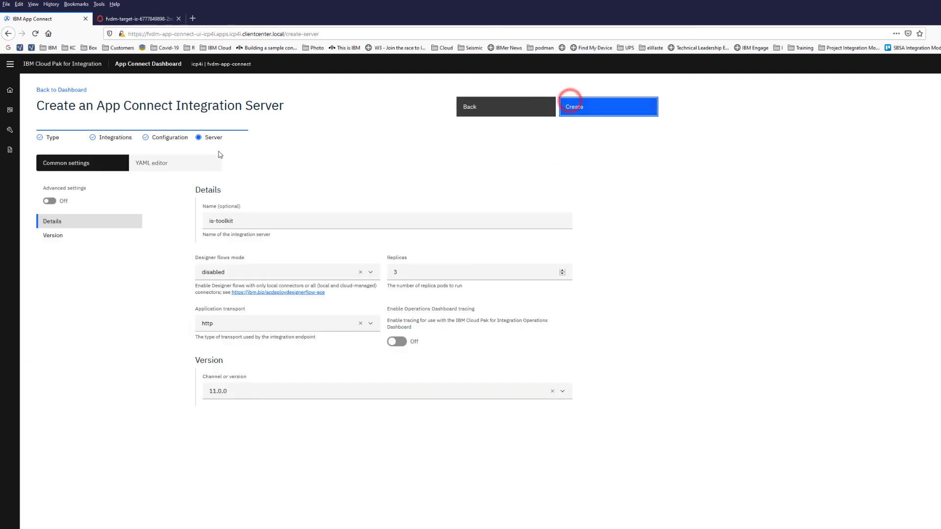
# Name the integration server fvdm-call, set its replicas to 1, and create it.
pyautogui.tripleClick(243, 219)
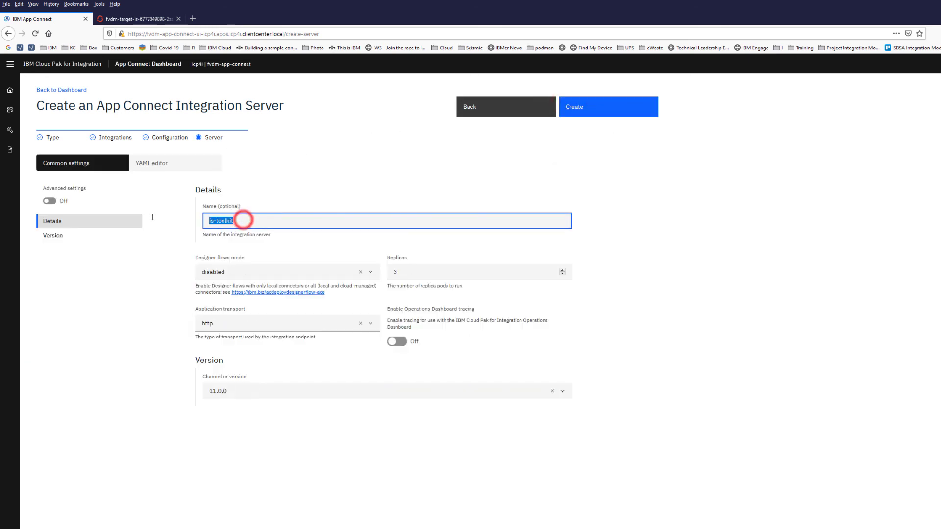
pyautogui.write('fvdm-call')
pyautogui.doubleClick(405, 273)
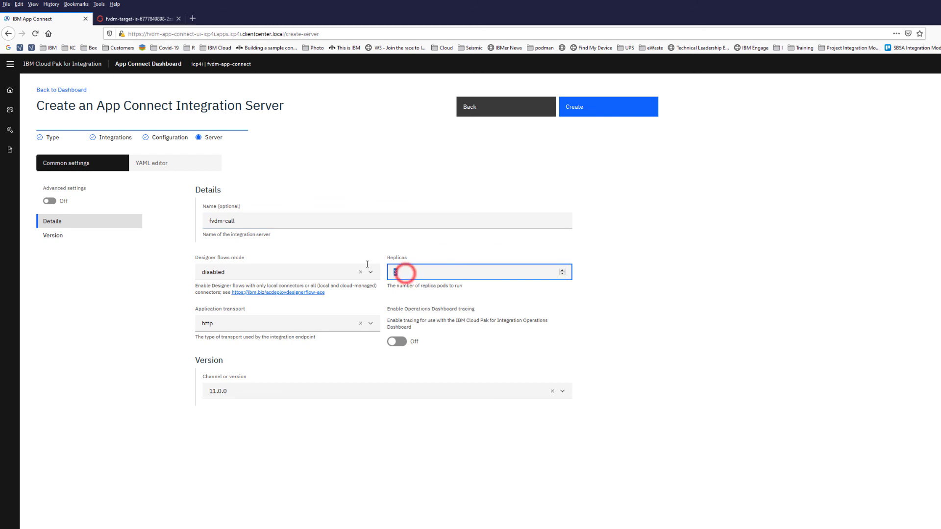
pyautogui.write('1')
pyautogui.press('Tab')
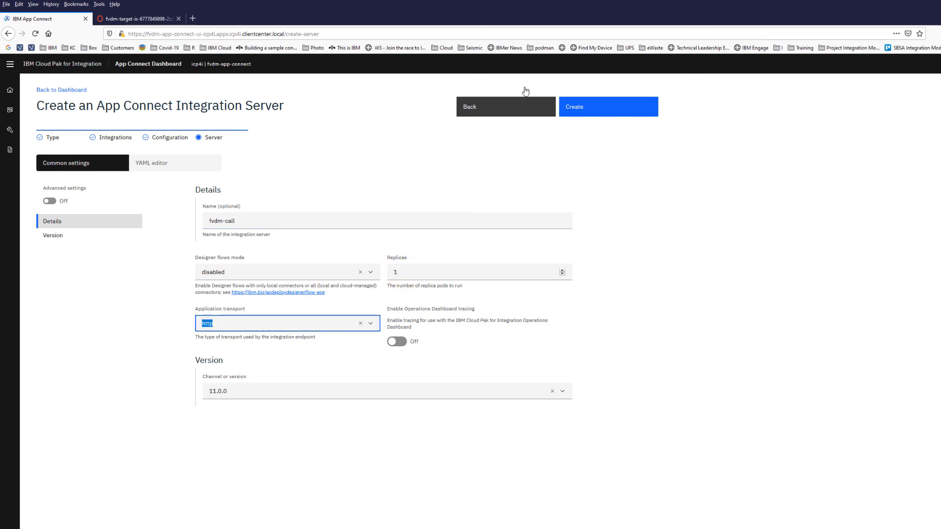
pyautogui.click(578, 111)
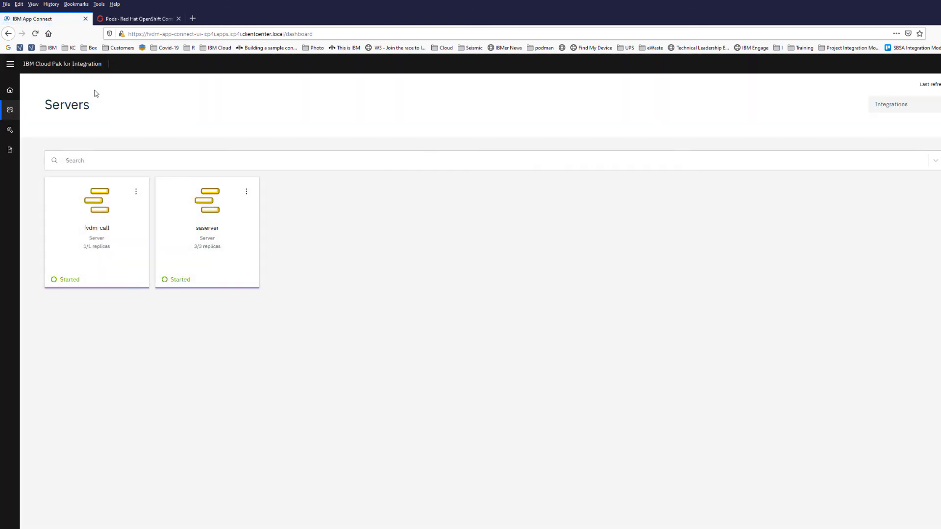
# Open the CallAbleFlow_CALL API on the fvdm-call server and copy its endpoint URL.
pyautogui.click(98, 233)
pyautogui.click(96, 235)
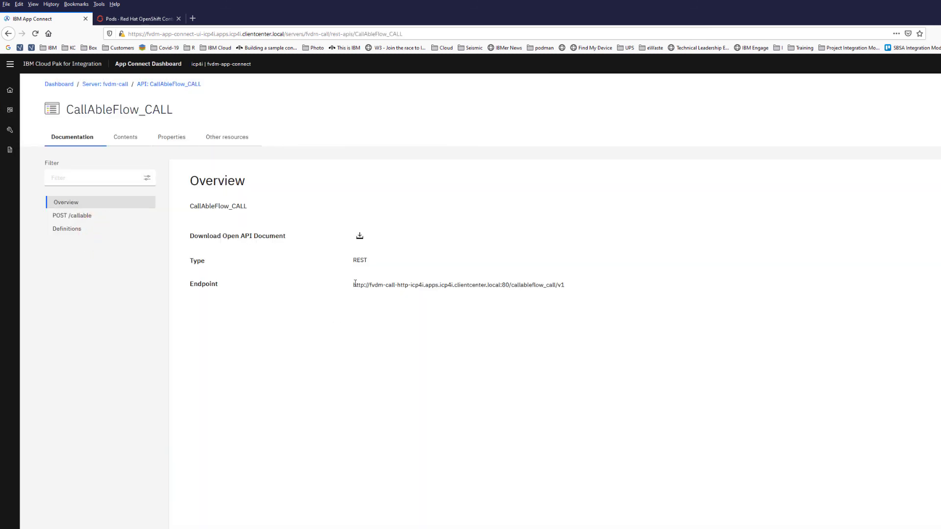
pyautogui.moveTo(354, 285); pyautogui.dragTo(601, 290)
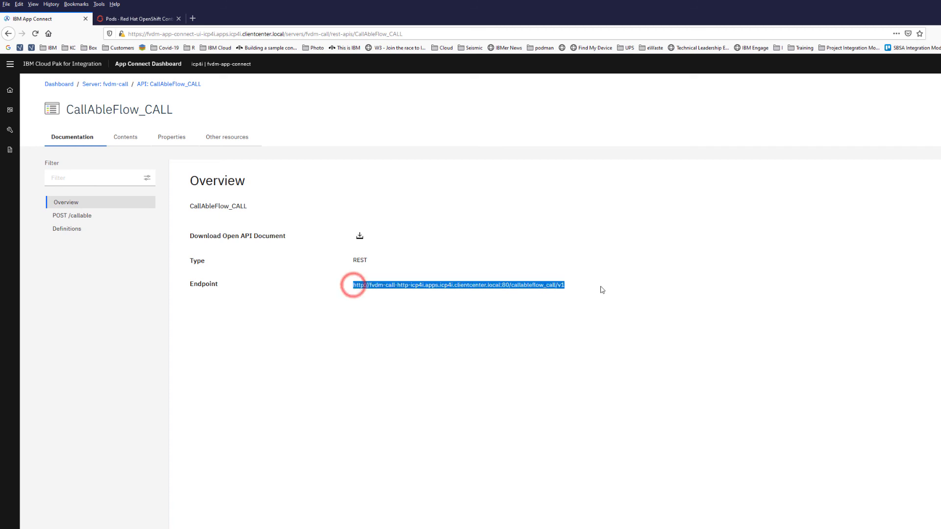
pyautogui.rightClick(498, 285)
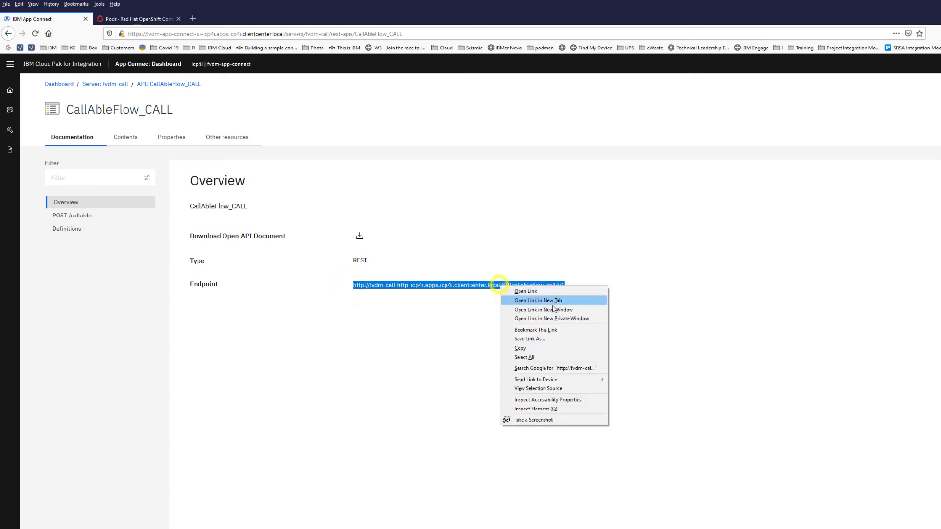
pyautogui.click(525, 349)
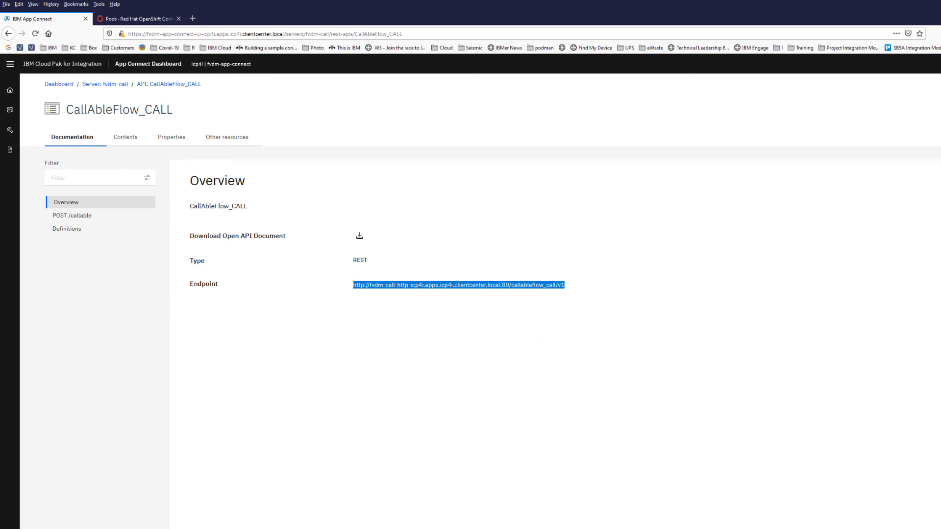
# In Postman, paste the copied endpoint into the cloud CallToAppConnect request URL before /callable, set field1 to 11, and try sending it.
pyautogui.hotkey('alt', 'Tab')
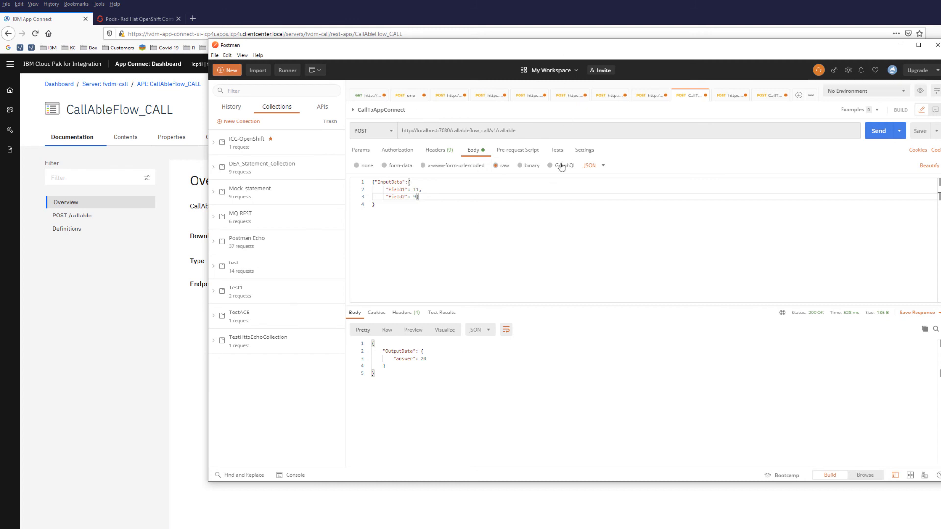
pyautogui.click(771, 98)
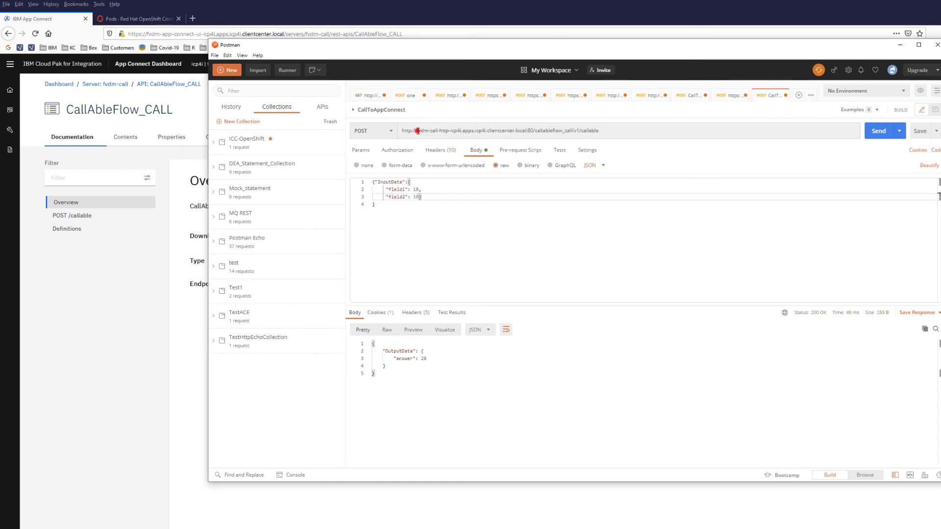
pyautogui.moveTo(417, 131); pyautogui.dragTo(580, 131)
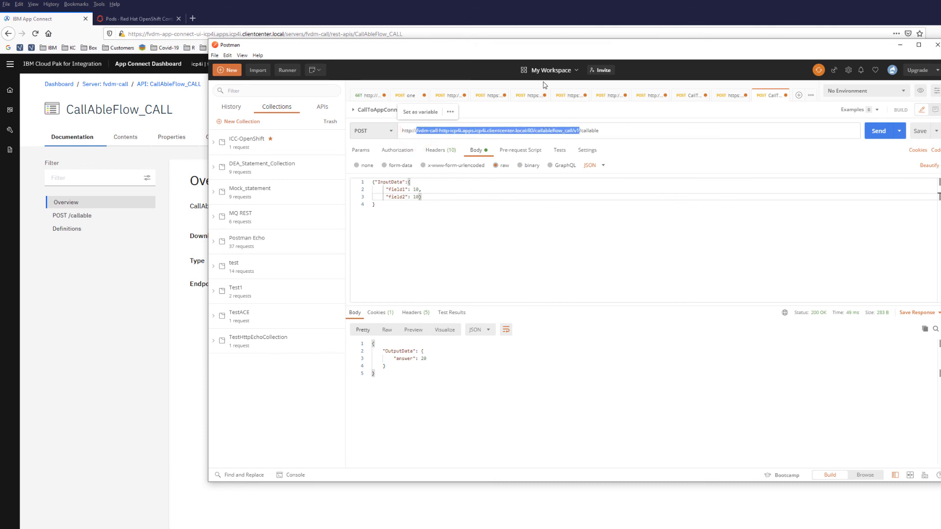
pyautogui.hotkey('ctrl', 'v')
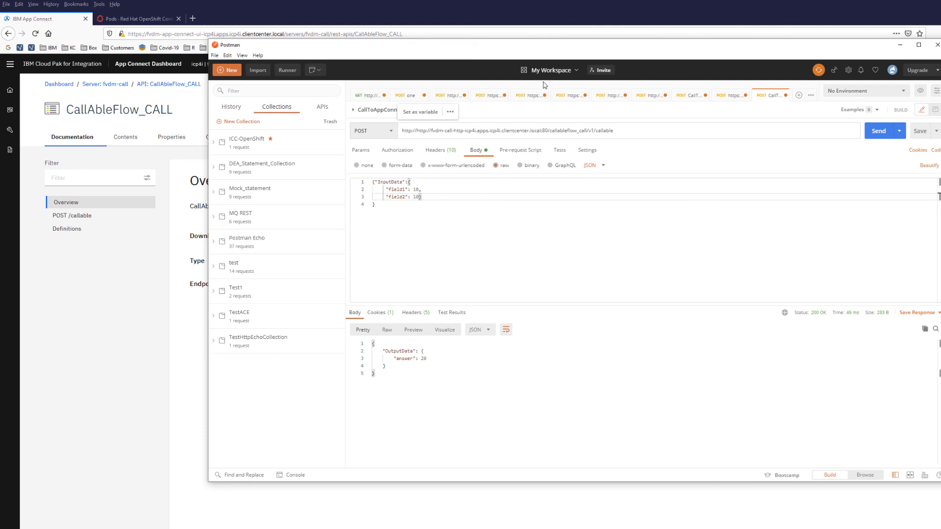
pyautogui.click(417, 190)
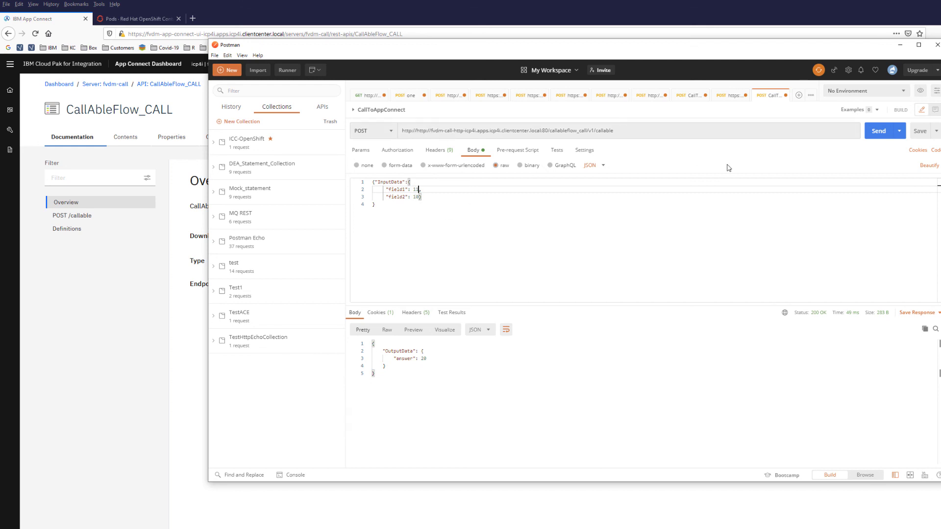
pyautogui.click(878, 132)
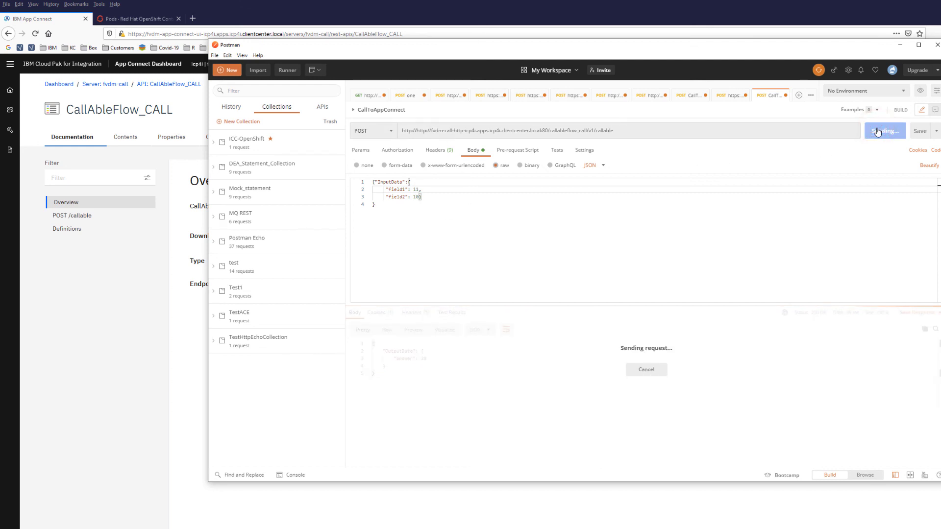
pyautogui.click(421, 131)
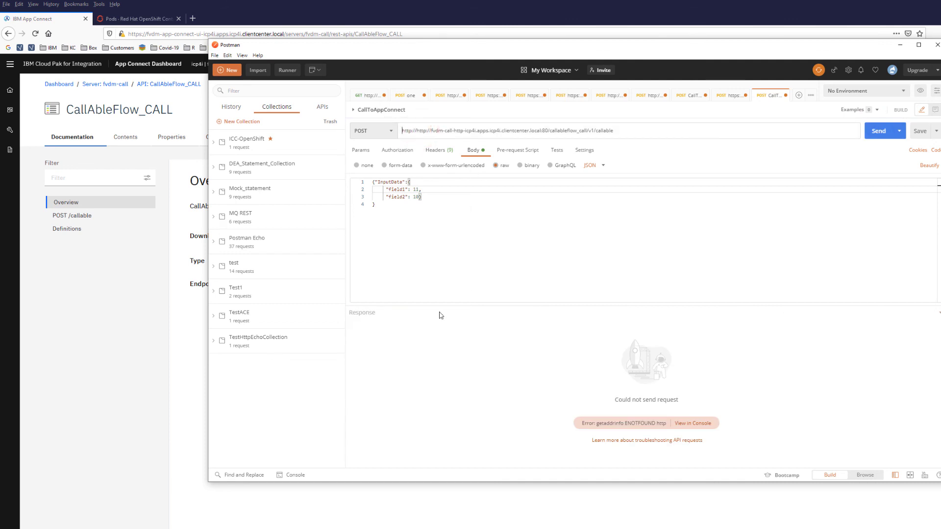
pyautogui.press('Delete')
pyautogui.press('Delete')
pyautogui.press('Delete')
pyautogui.press('Delete')
pyautogui.press('Delete')
pyautogui.press('Delete')
pyautogui.press('Delete')
pyautogui.press('Delete')
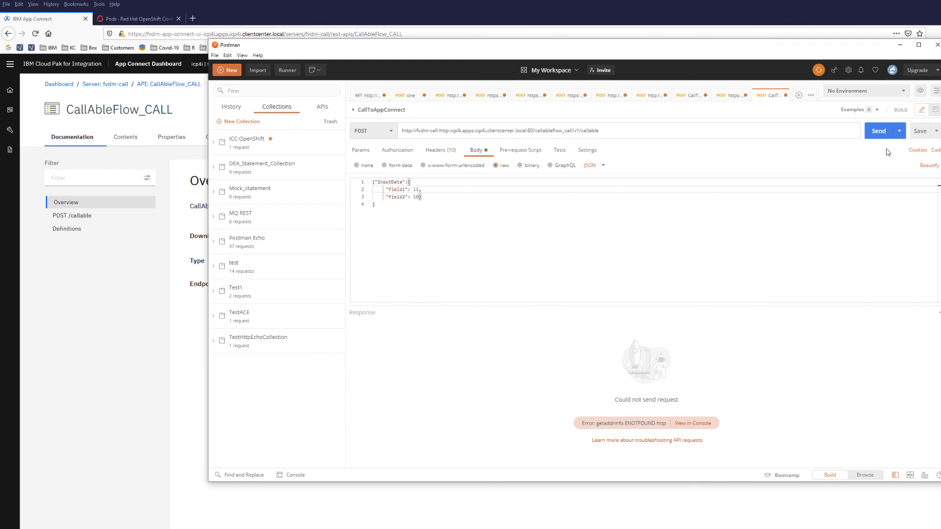
pyautogui.click(877, 133)
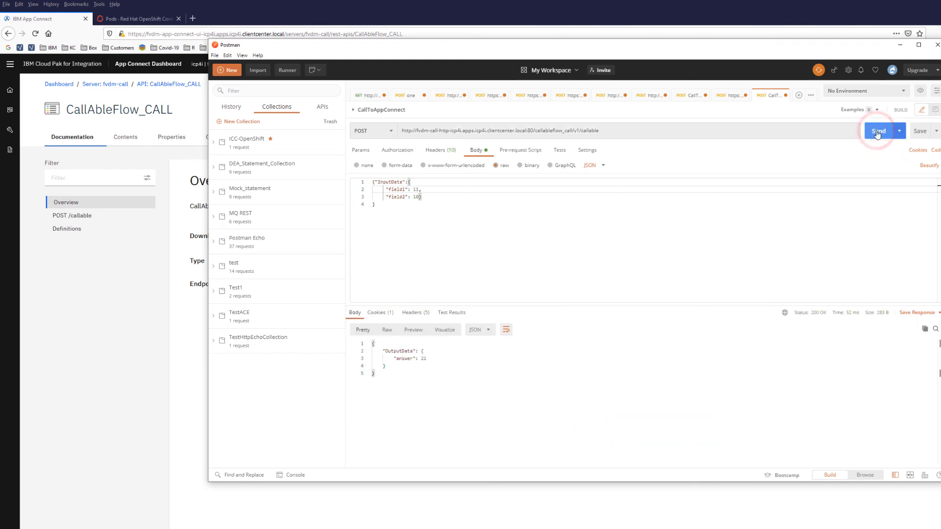